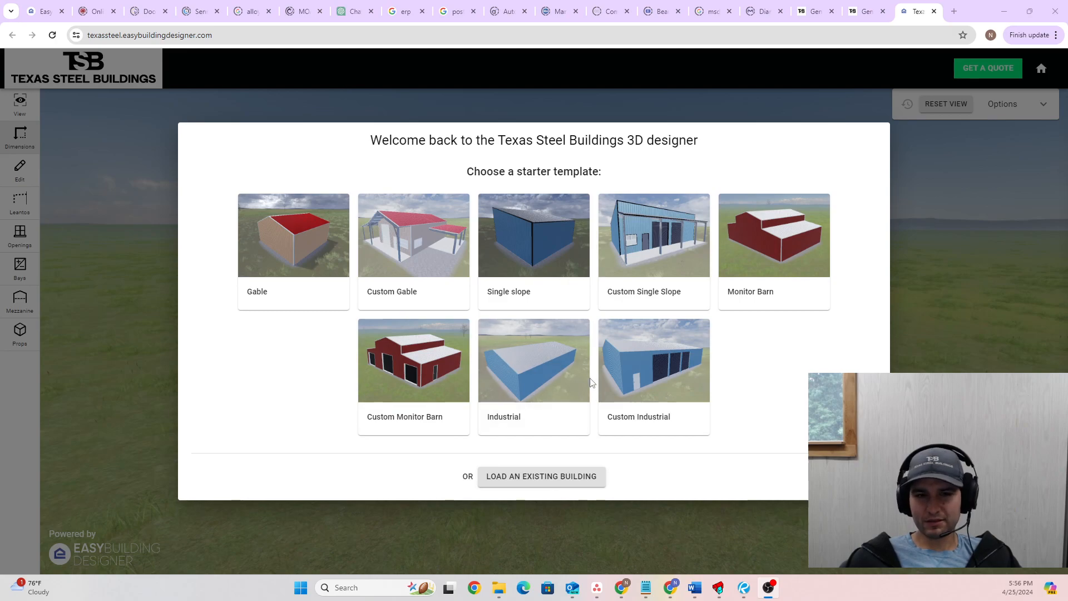
Start a building from the Gable template and set it to 40' wide, 60' long and 16' high.
click(286, 258)
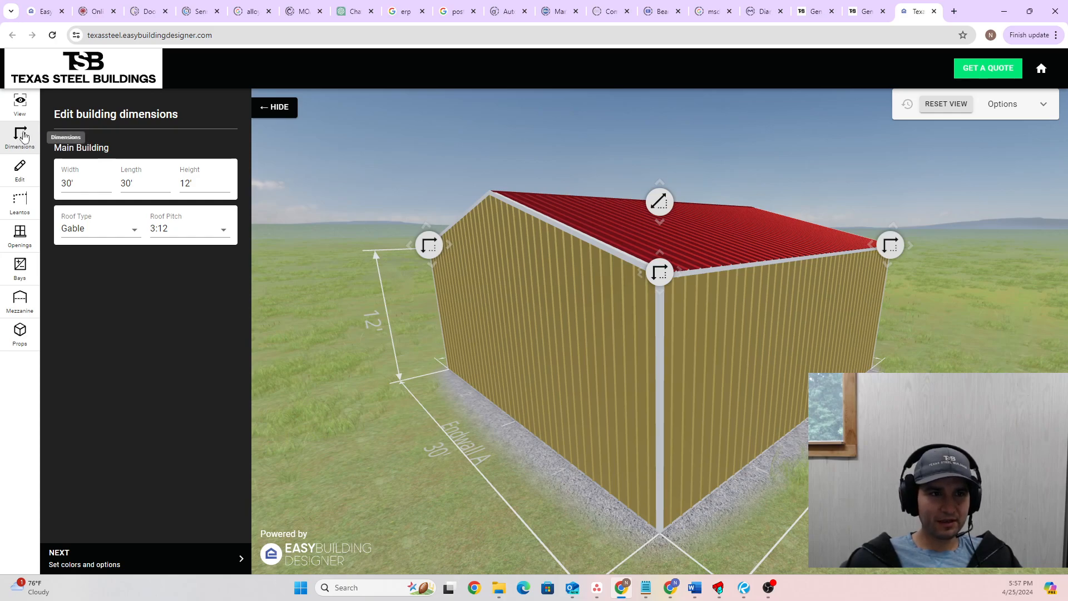
click(72, 183)
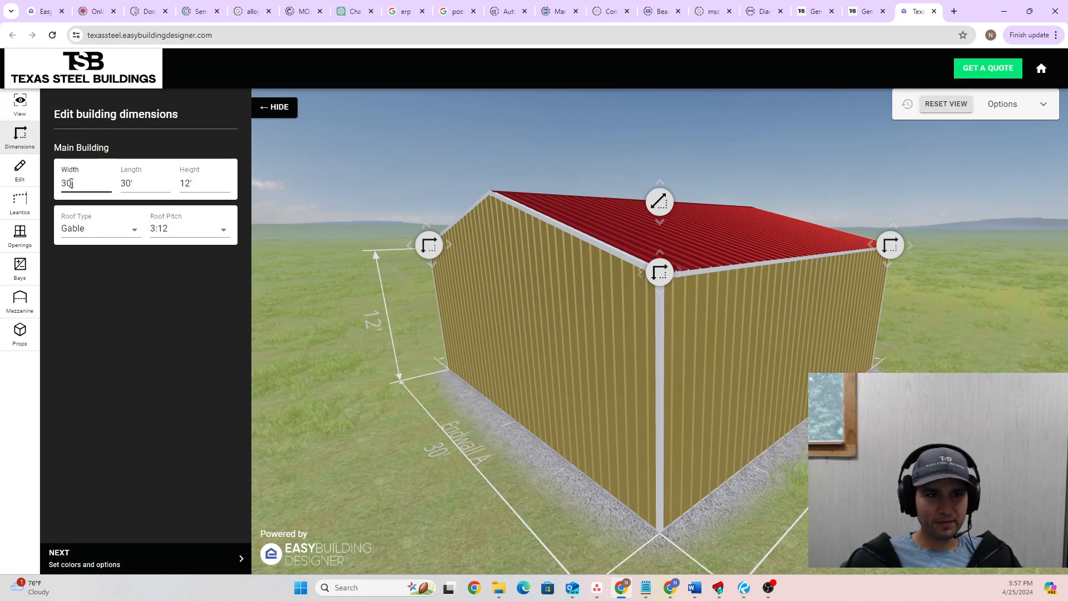
text(40)
key(Tab)
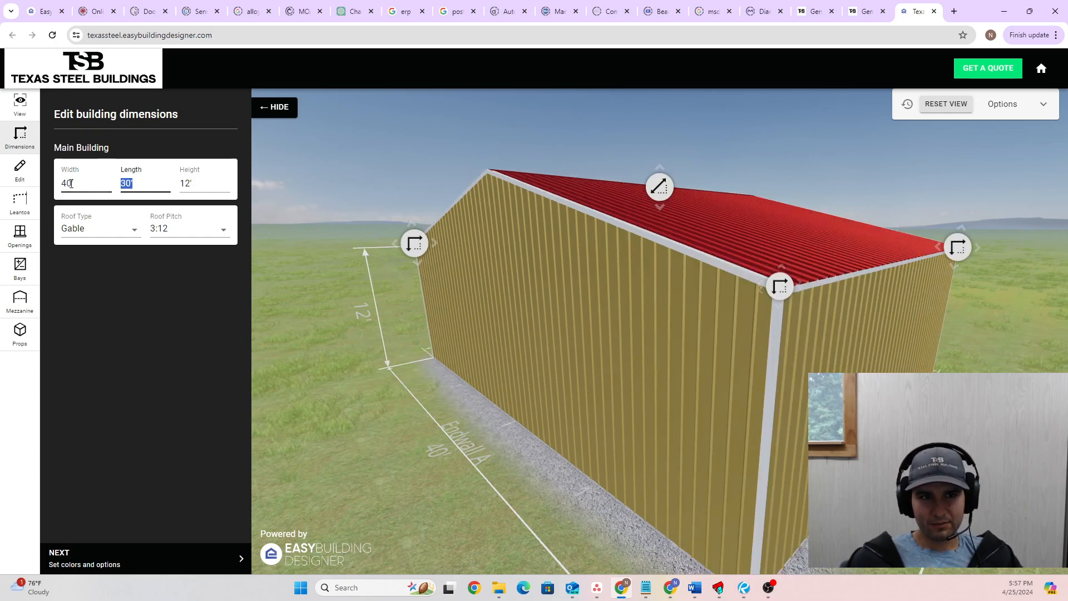
text(60)
key(Tab)
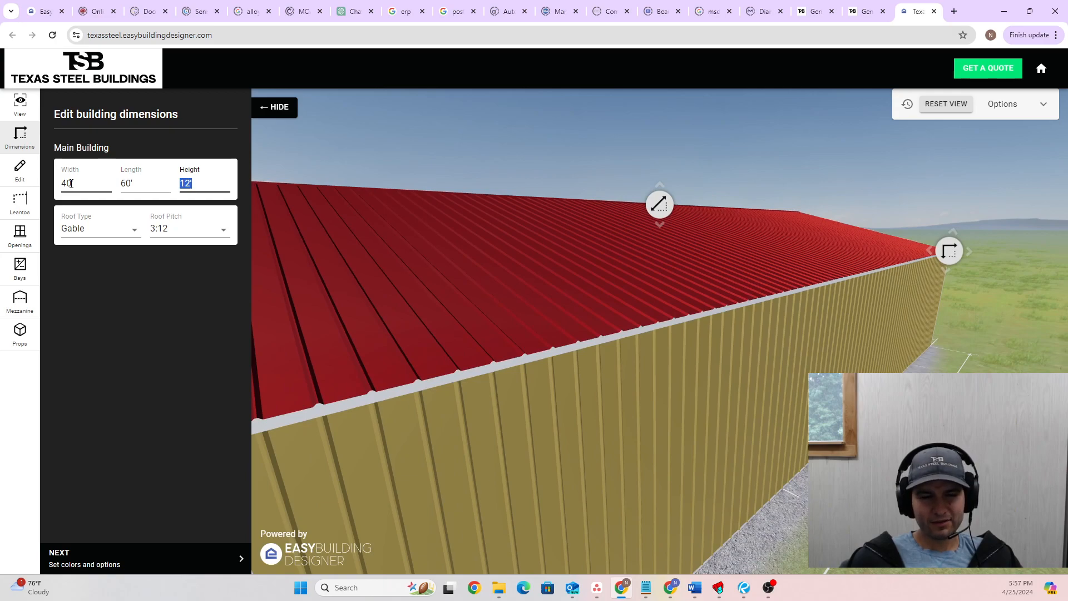
text(16)
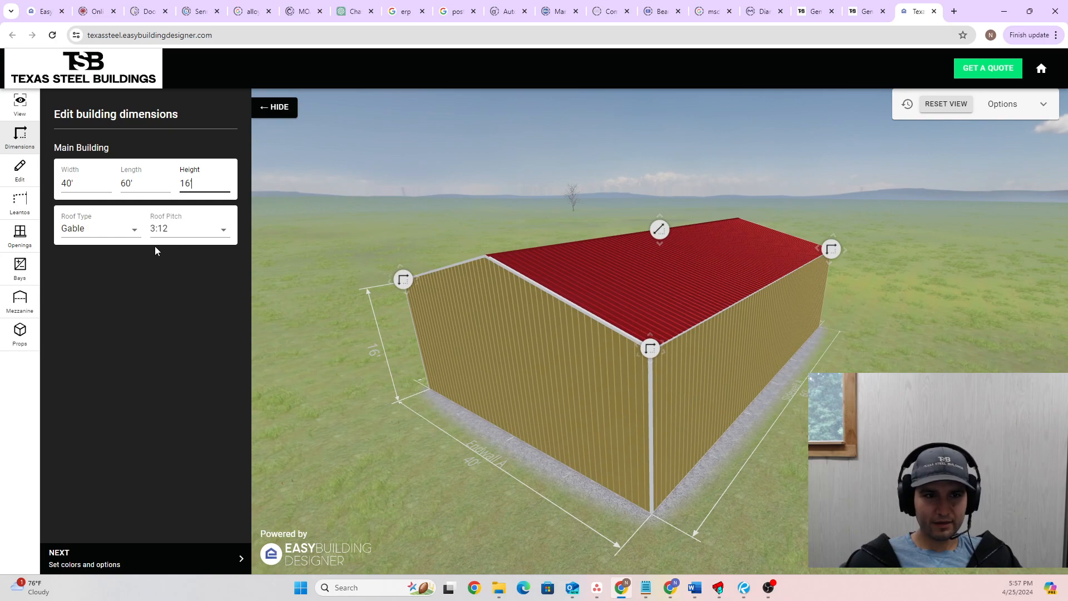
Keep the roof type as Gable and set the roof pitch to 2:12.
click(137, 235)
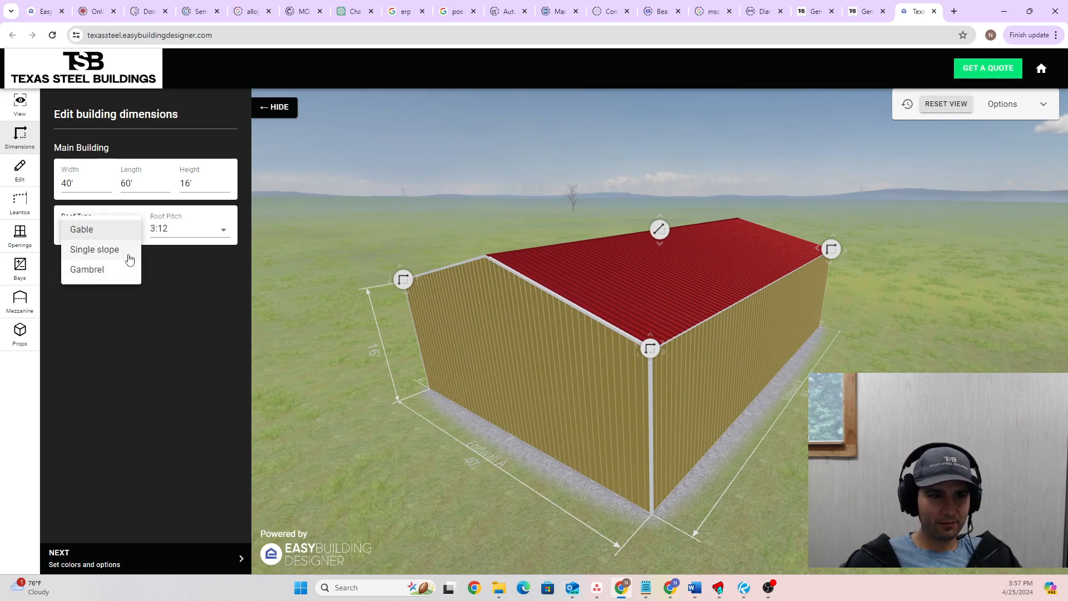
click(116, 230)
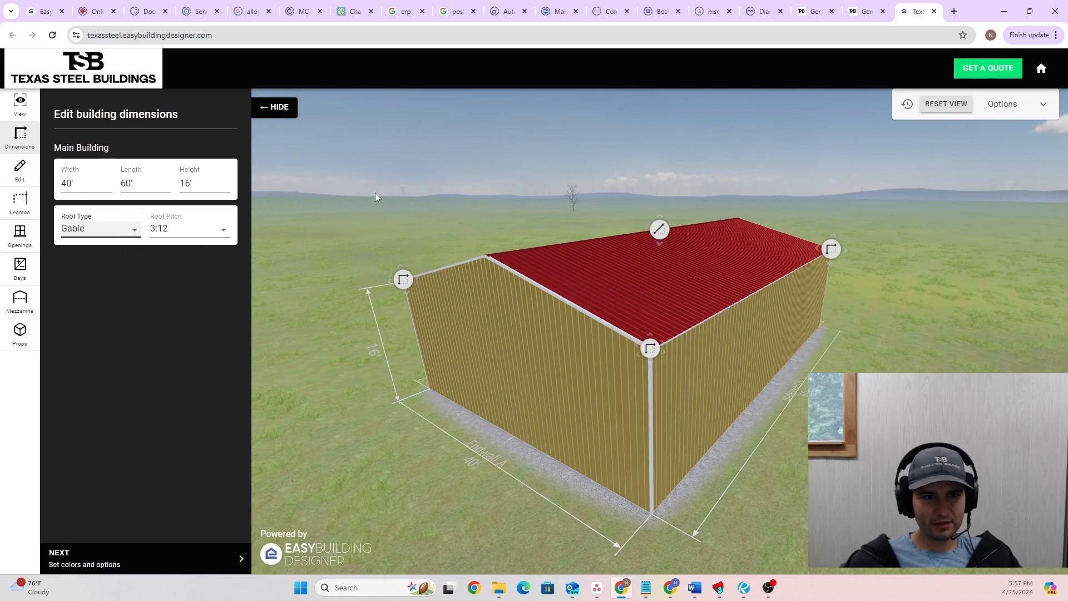
click(214, 230)
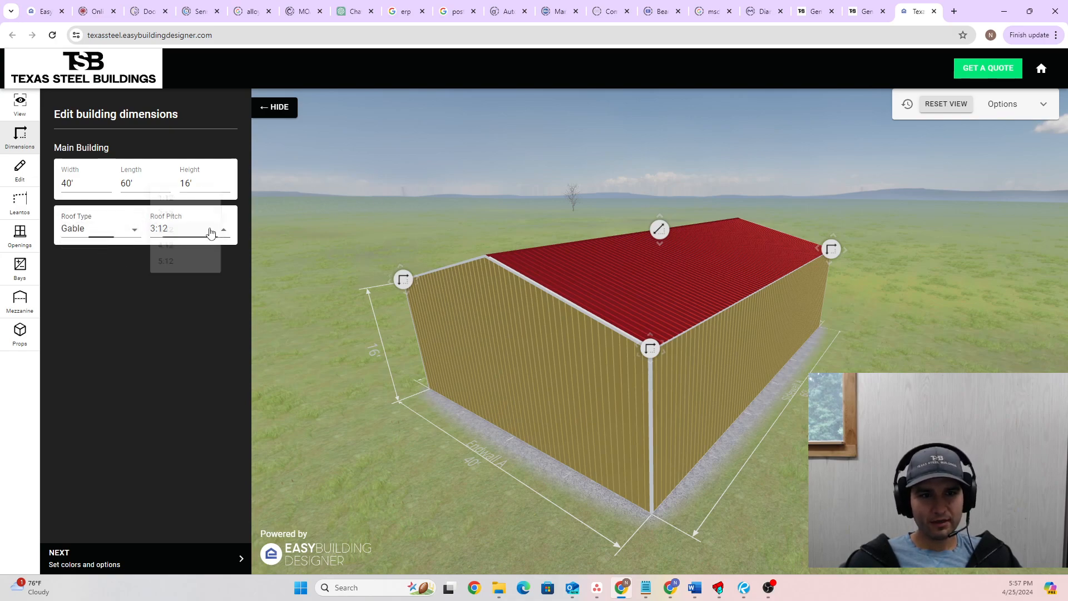
click(201, 217)
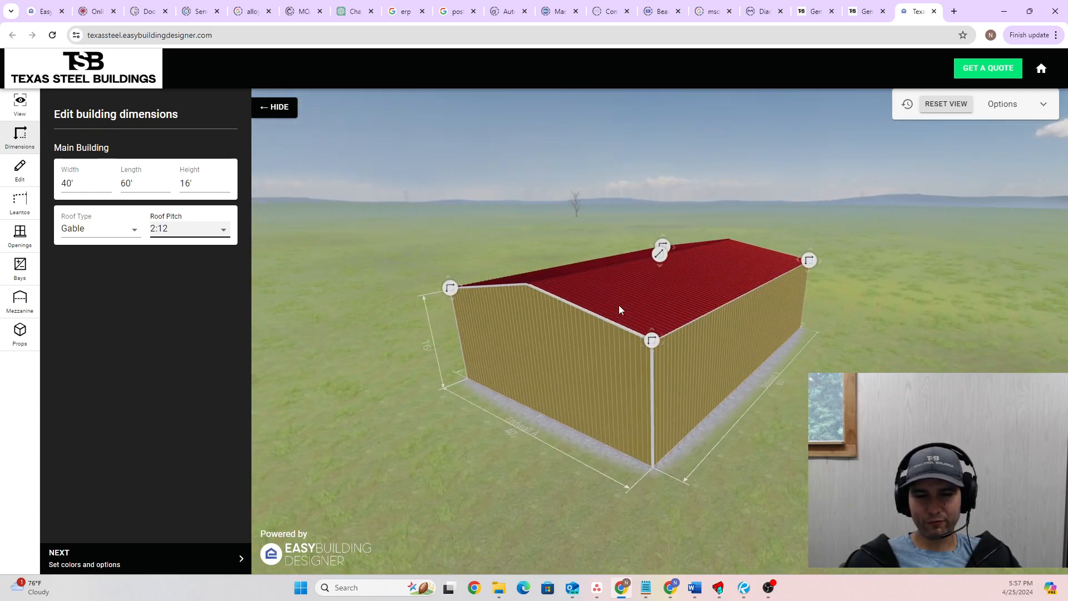
Set the building's wall color to Polar White and both the roof and trim colors to Coal Black.
click(19, 169)
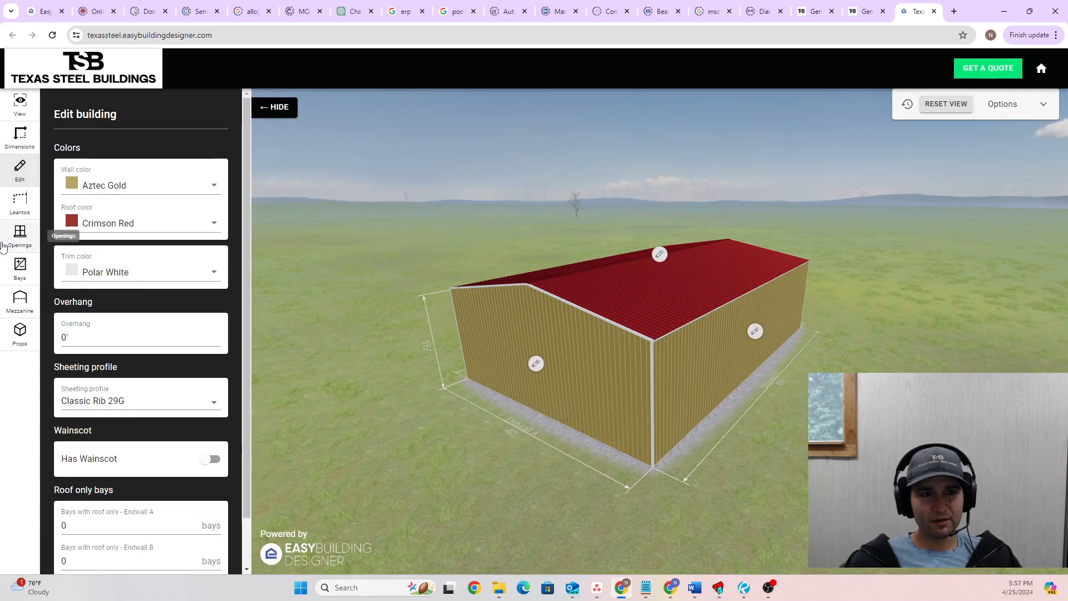
click(135, 189)
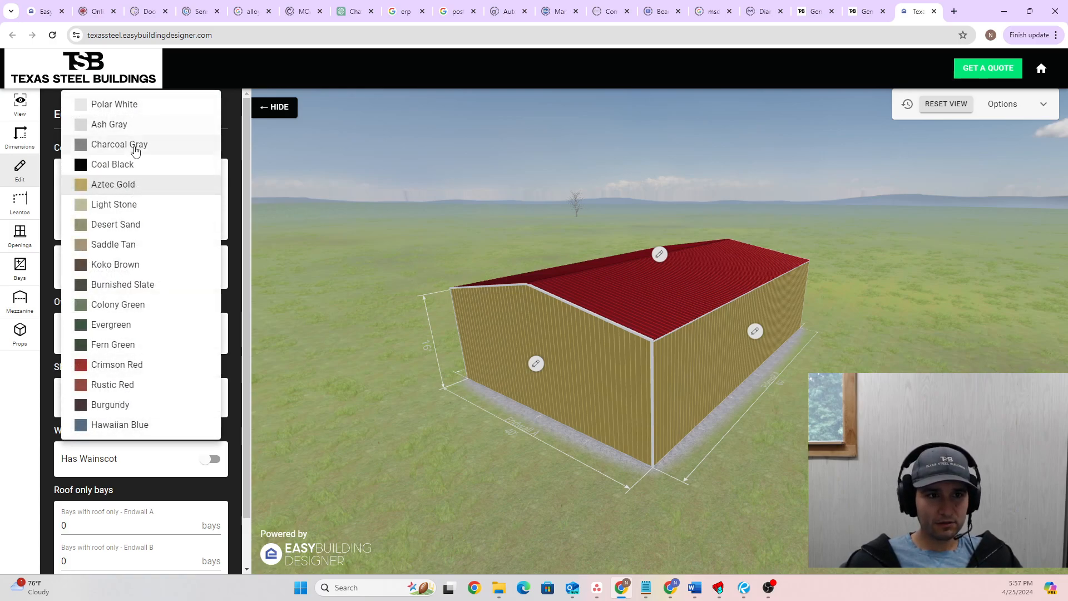
click(113, 105)
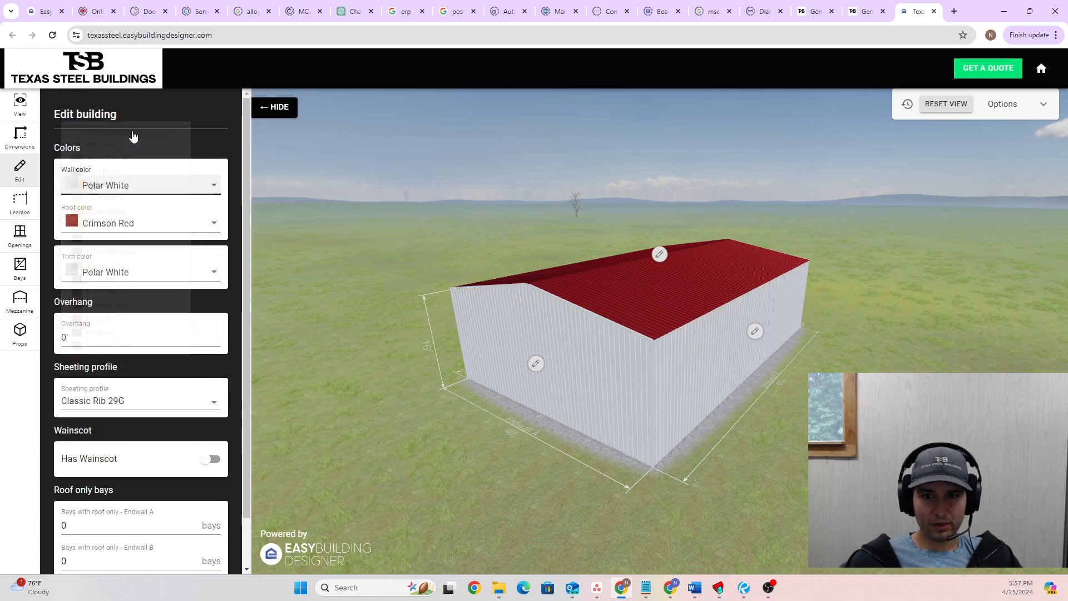
click(168, 227)
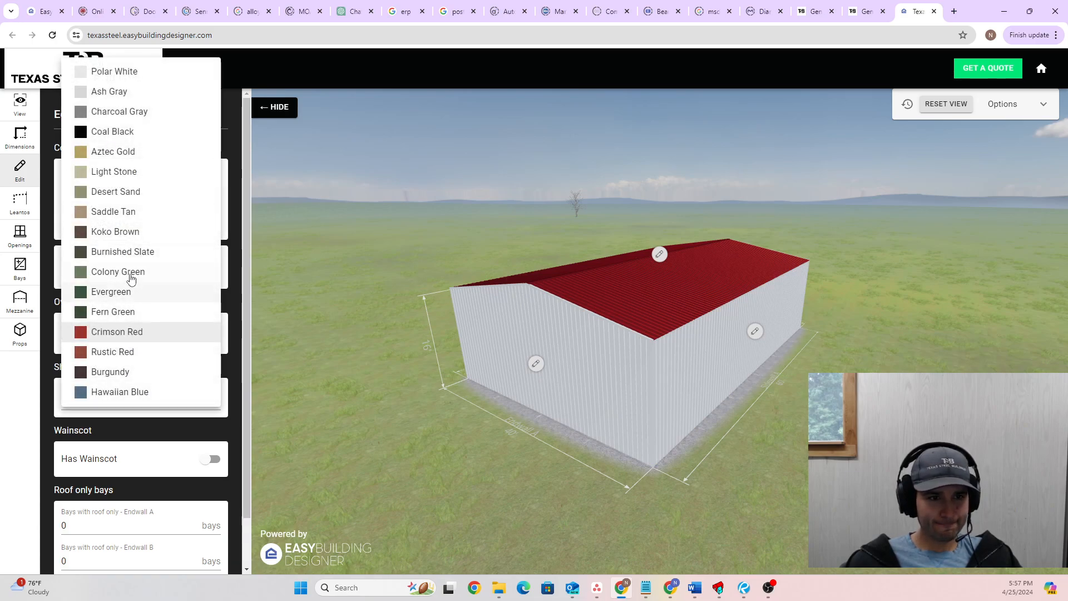
click(119, 133)
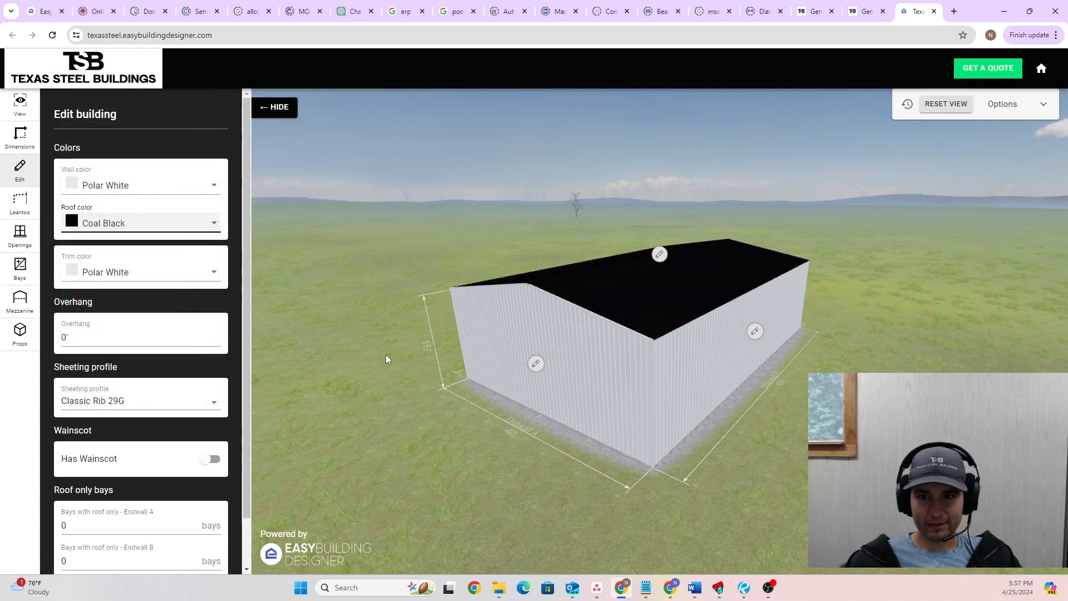
click(159, 278)
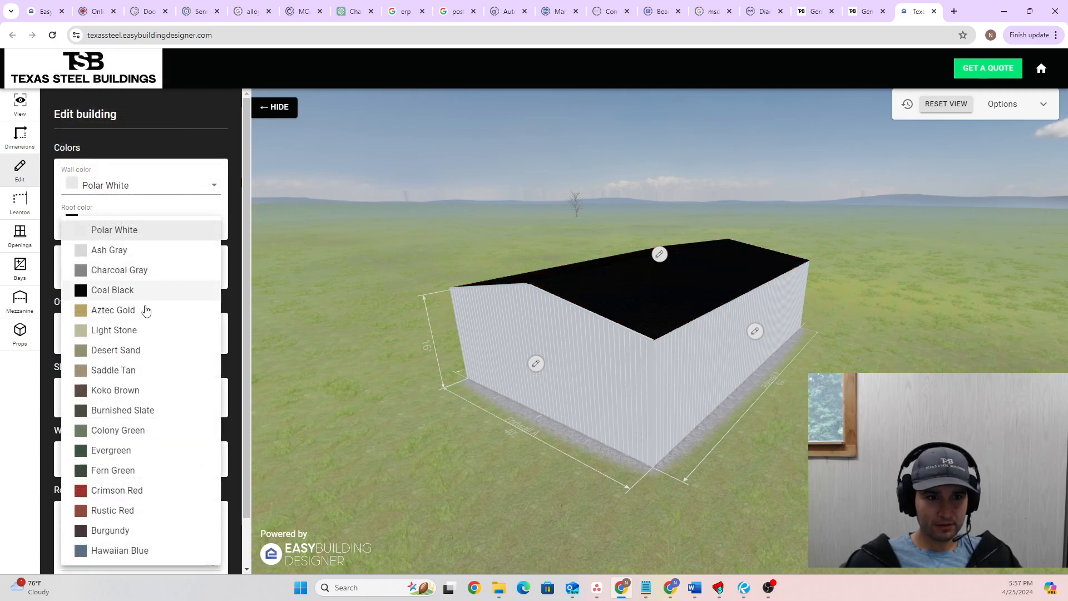
click(123, 292)
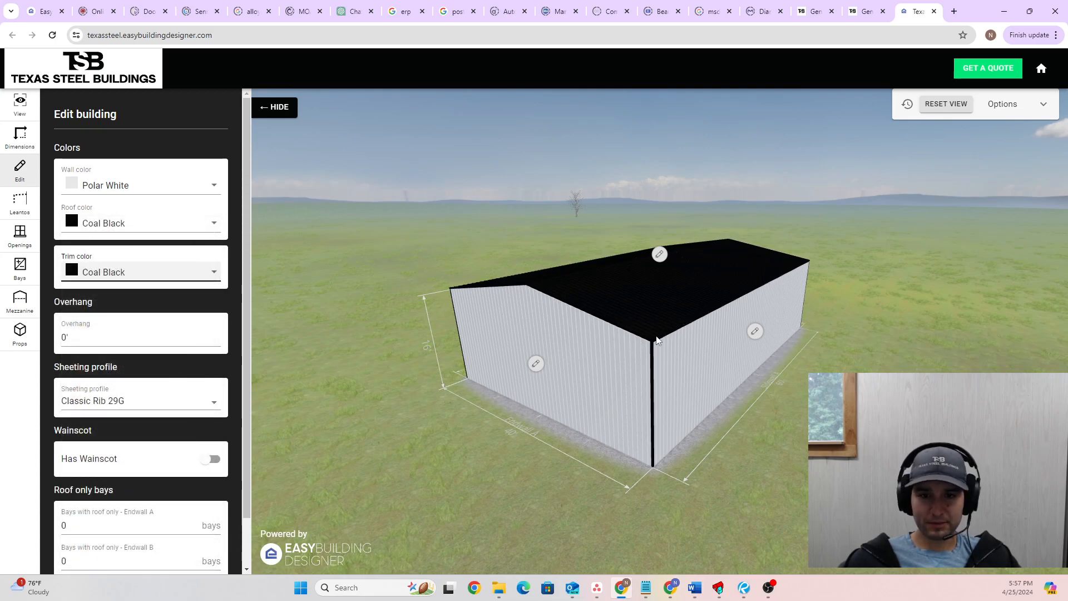
Set the roof overhang to 2' and inspect the eaves around the building.
click(67, 338)
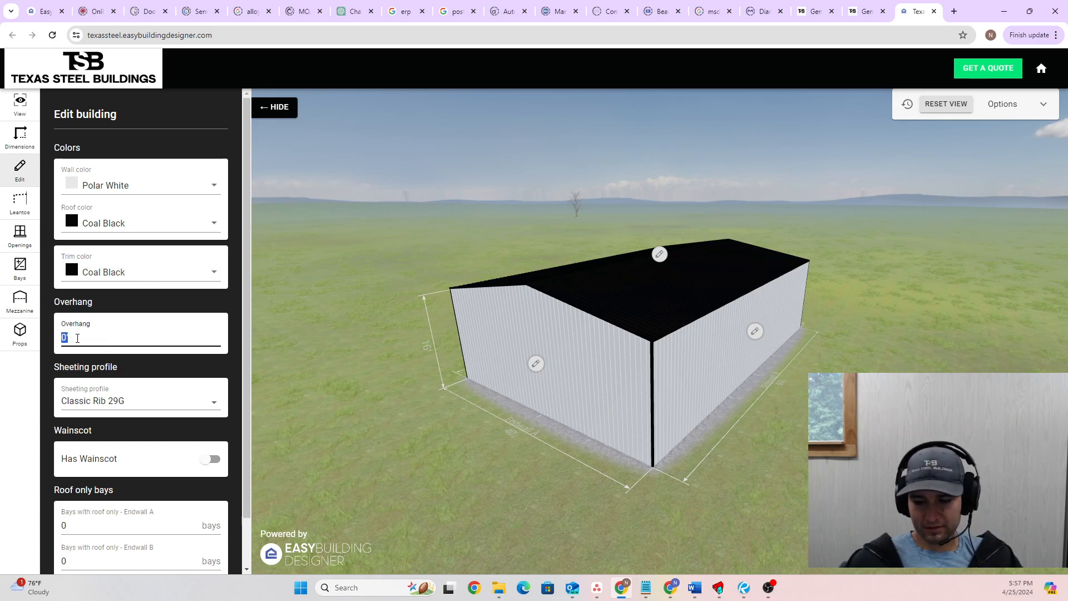
text(2)
drag(590, 398, 499, 255)
scroll(501, 254, up, 5)
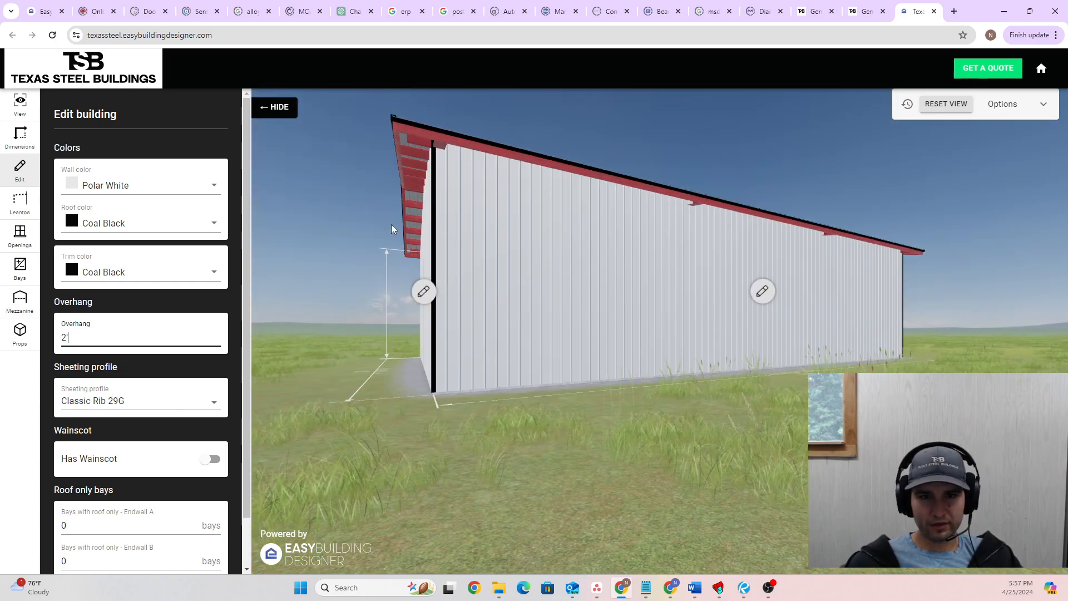
drag(567, 240, 762, 163)
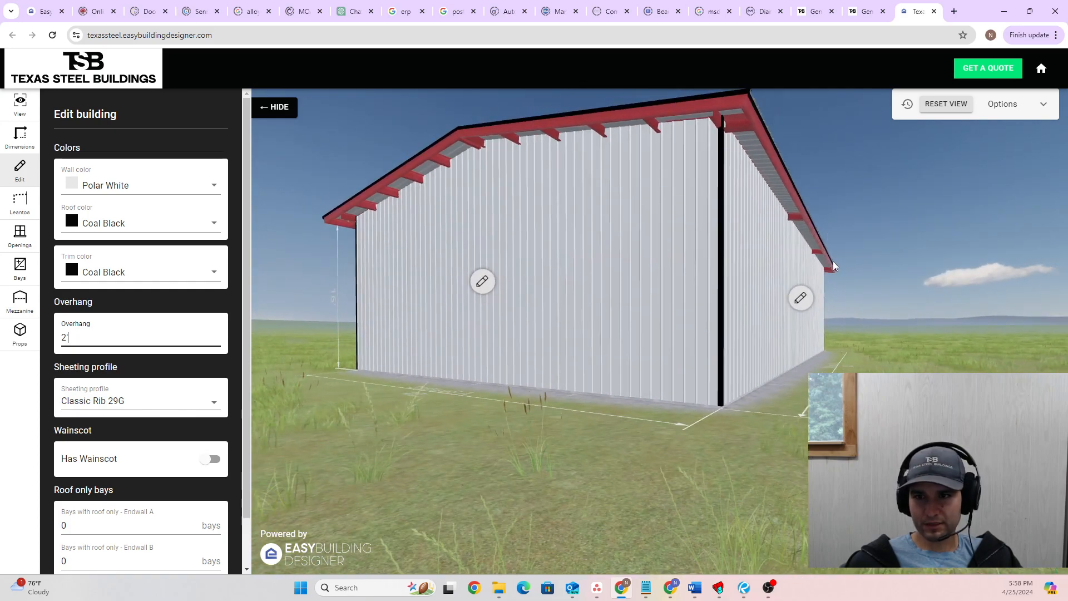
drag(398, 211, 339, 245)
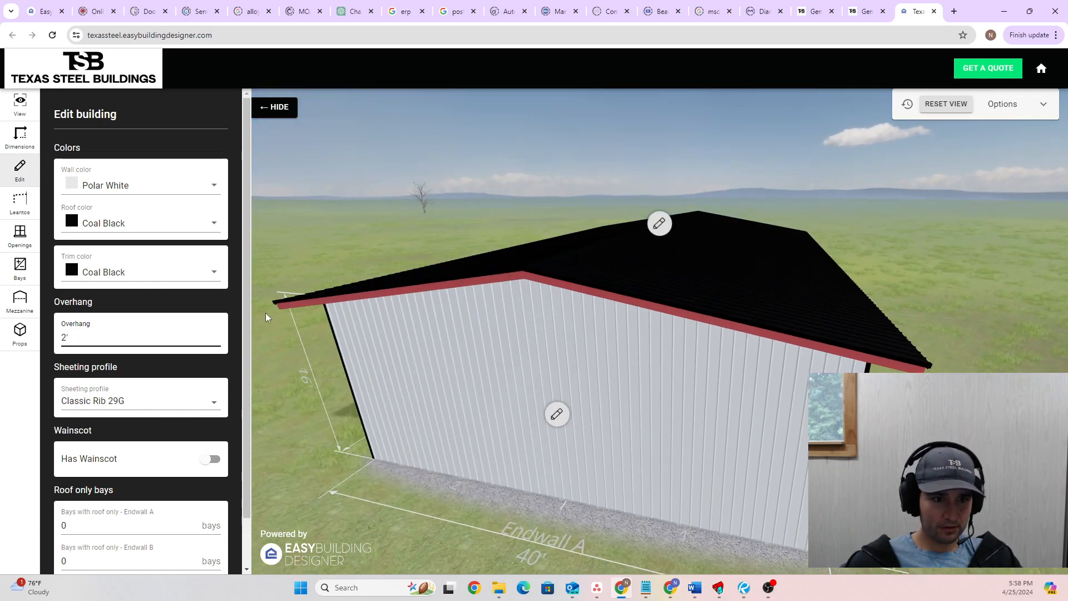
Change the building's sheeting profile to PBR-Panel 26G.
scroll(157, 375, down, 1)
click(198, 353)
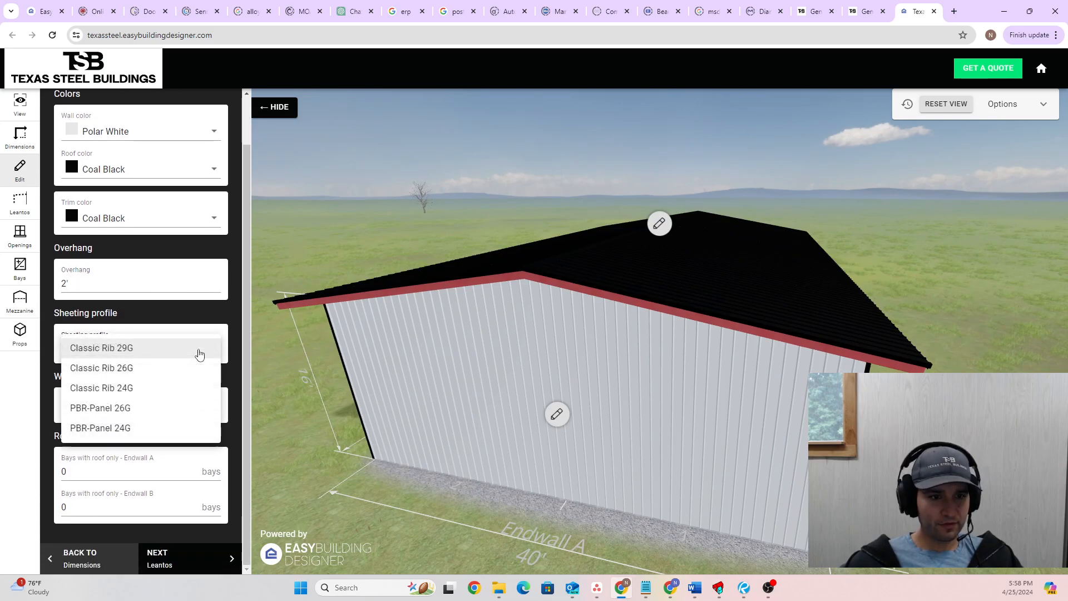
click(140, 415)
scroll(535, 483, down, 3)
drag(698, 488, 673, 479)
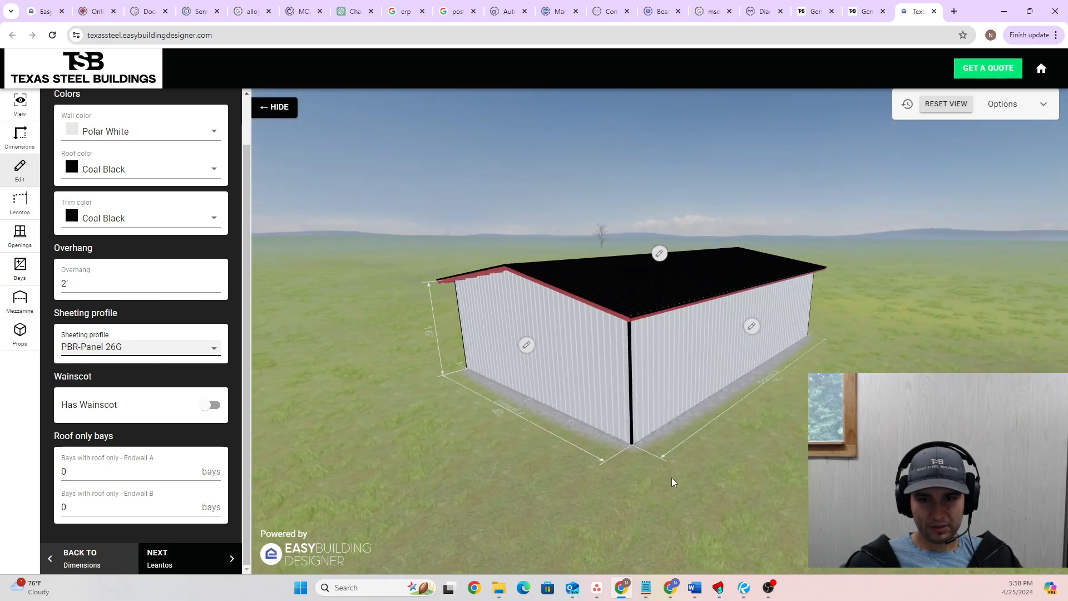
Add a wainscot to the walls with a height of 6' and the color Coal Black.
click(211, 405)
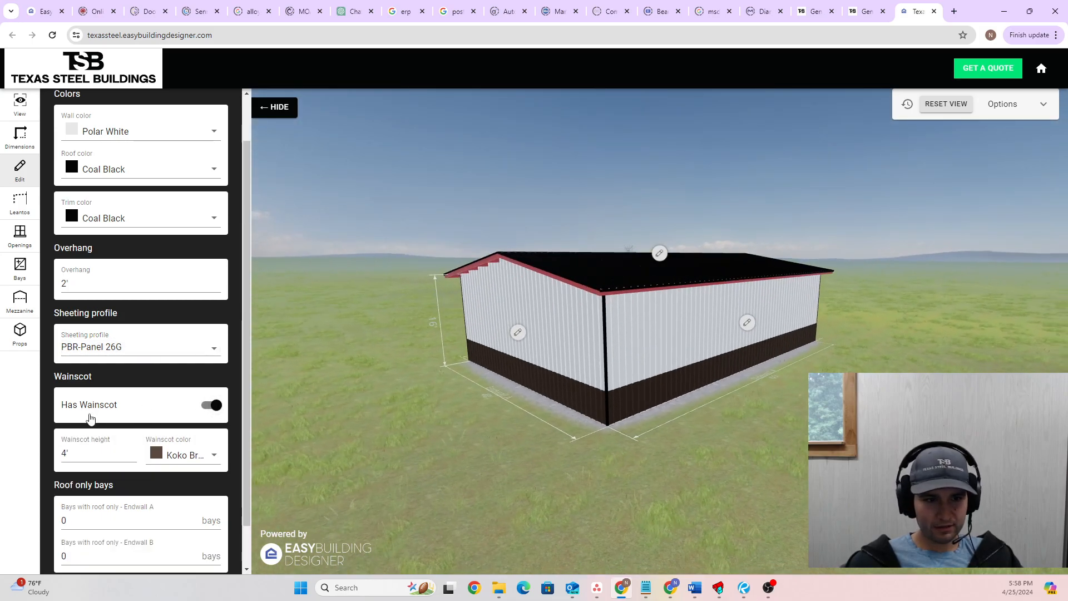
scroll(98, 419, down, 1)
click(69, 402)
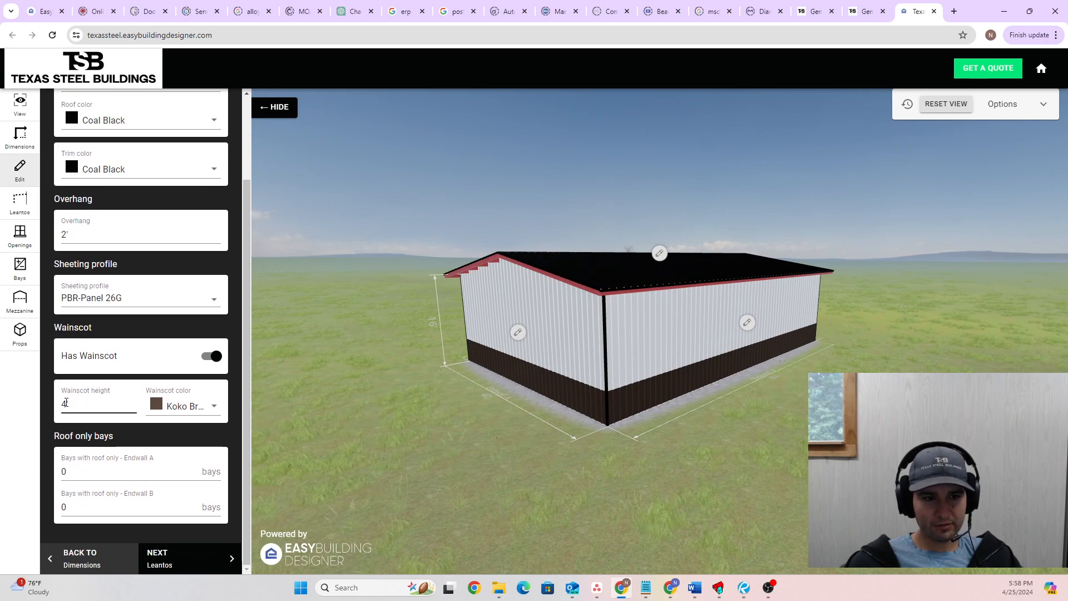
text(6)
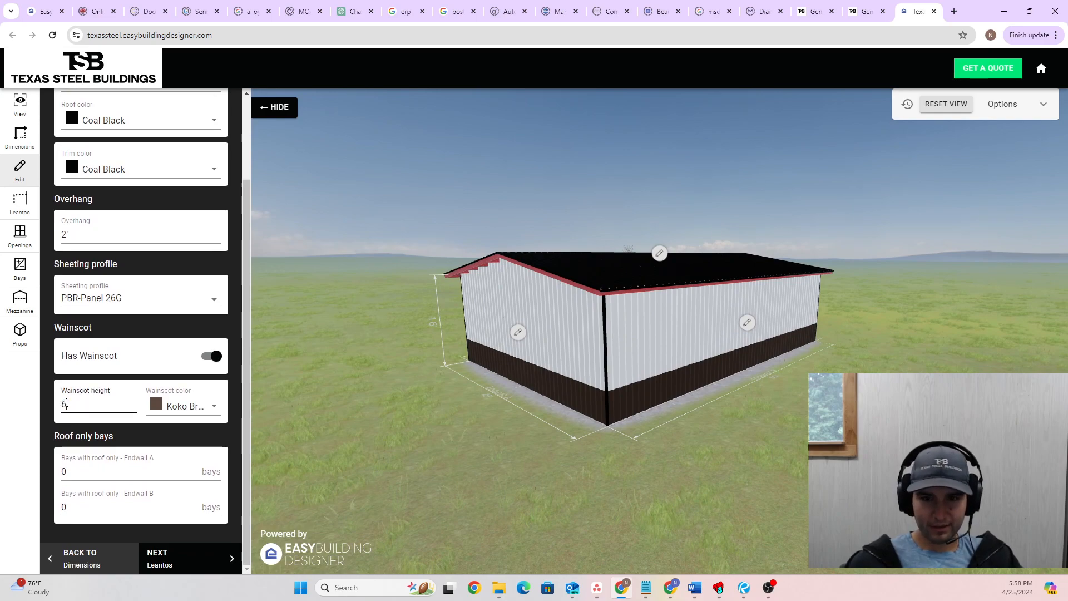
click(173, 410)
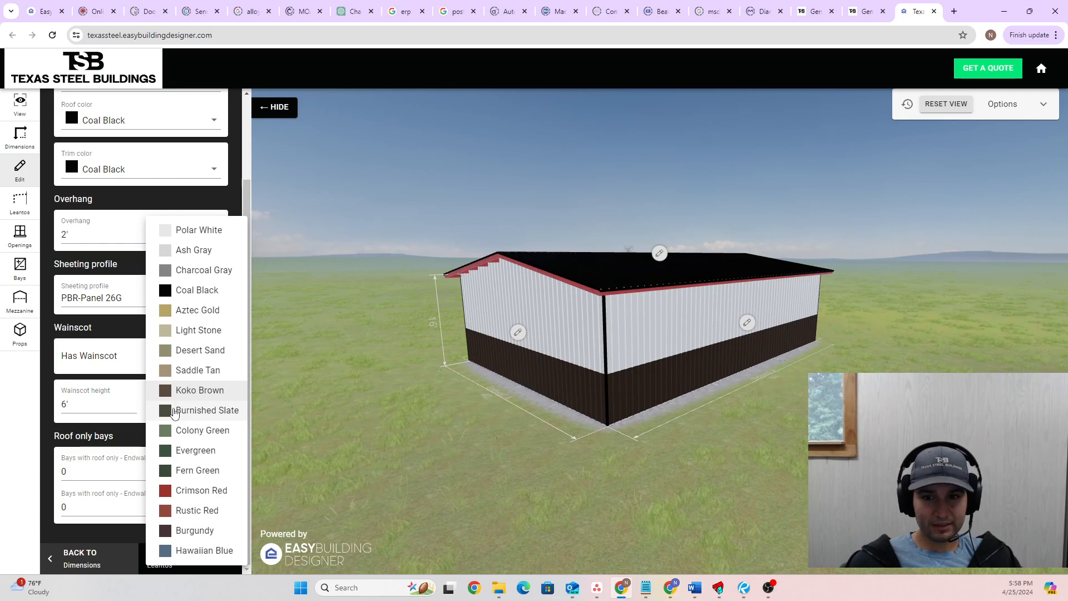
click(197, 290)
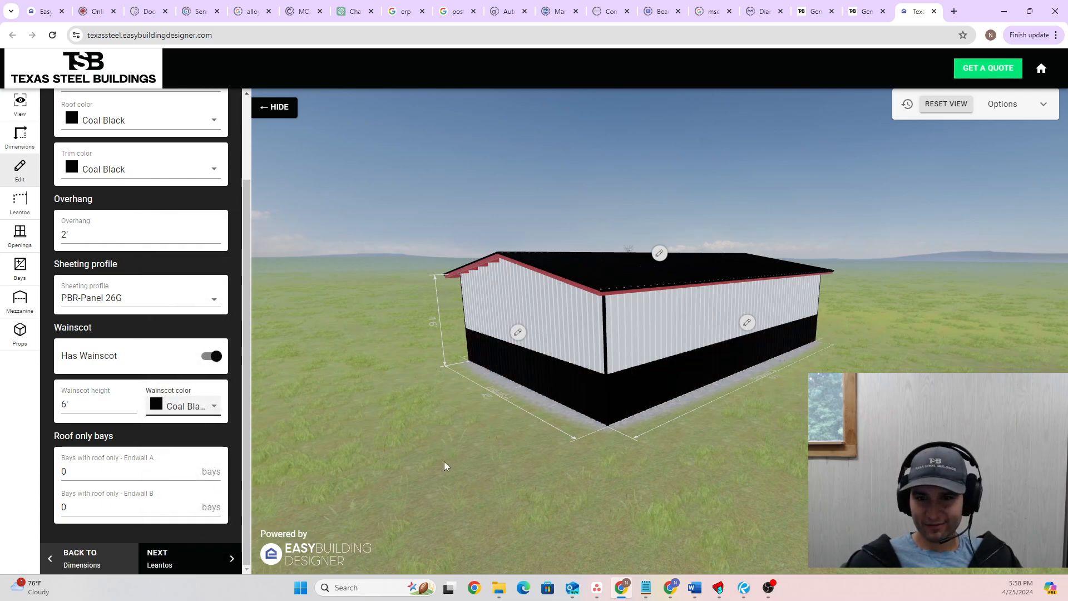
Set the roof-only bays at Endwall A to 1 and inspect the open bay from several angles.
drag(444, 466, 471, 469)
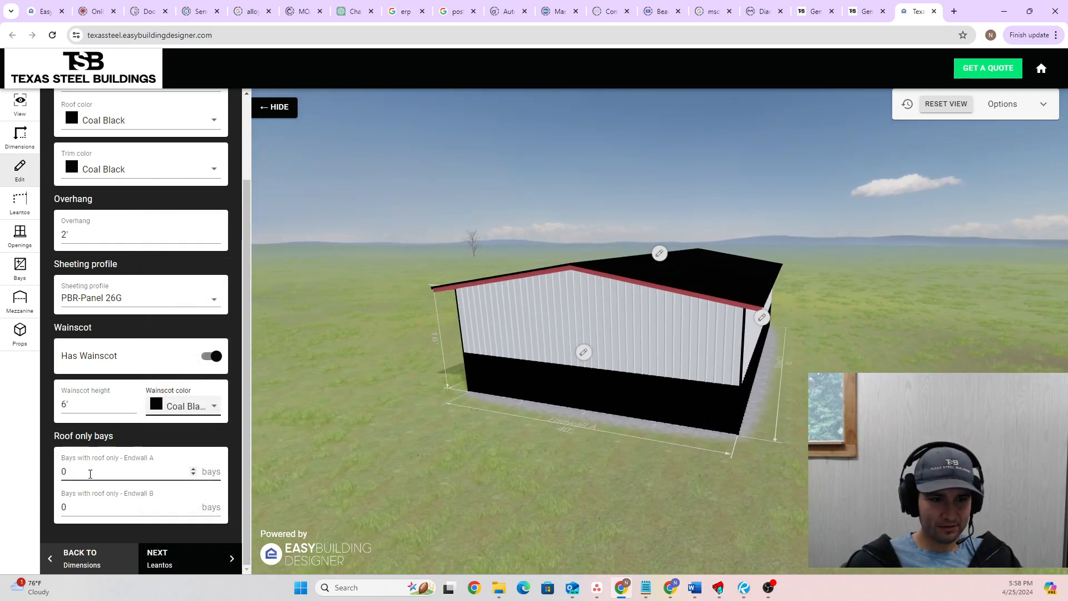
drag(668, 474, 529, 462)
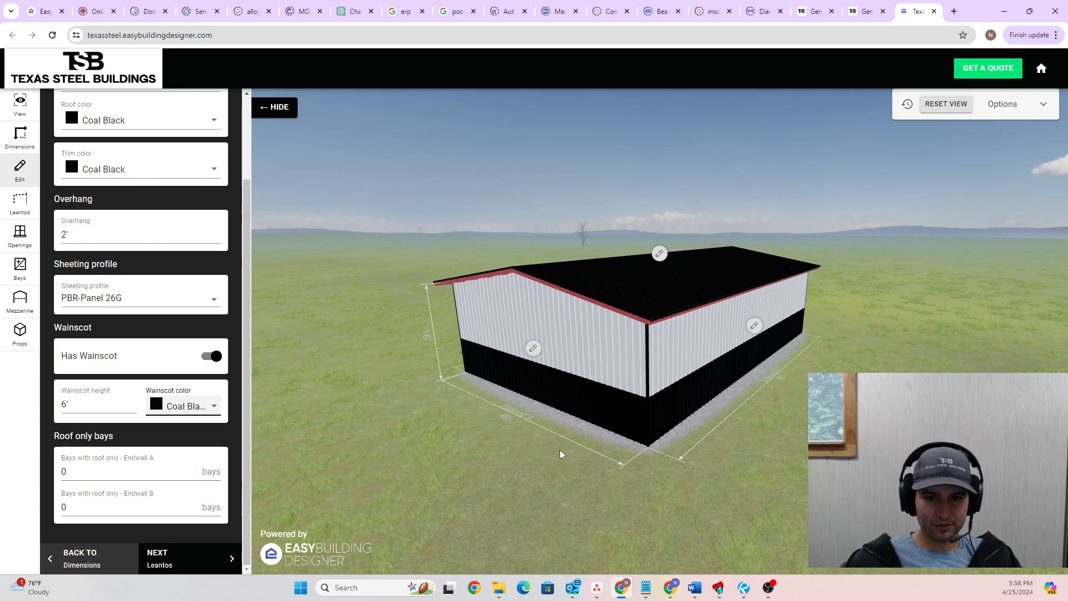
scroll(541, 443, up, 5)
scroll(492, 510, up, 2)
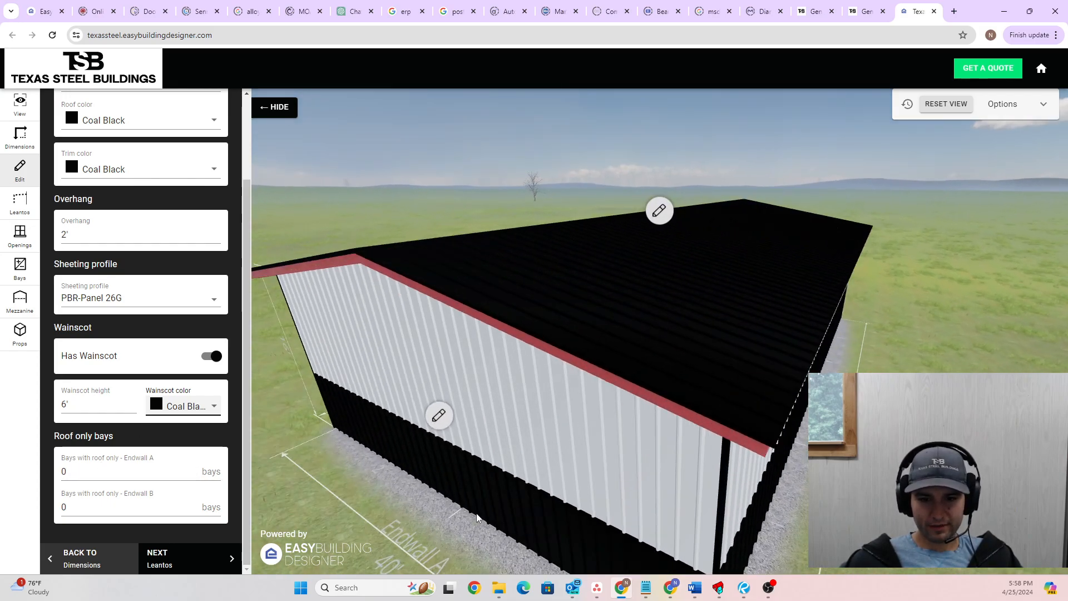
scroll(485, 525, down, 4)
drag(485, 524, 467, 420)
scroll(599, 418, up, 2)
drag(598, 418, 485, 476)
click(193, 469)
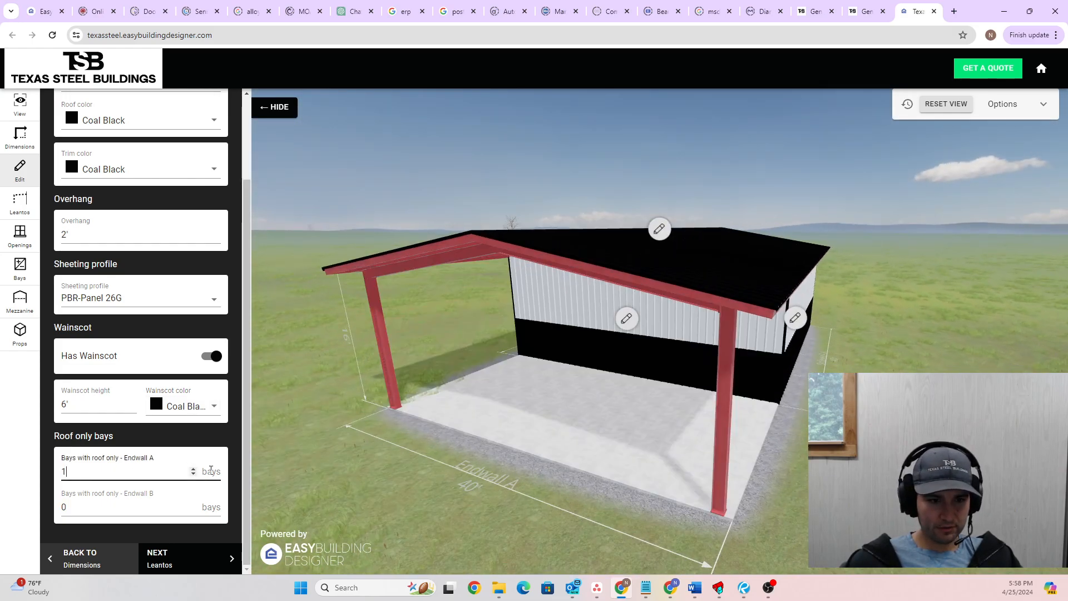
drag(416, 463, 579, 417)
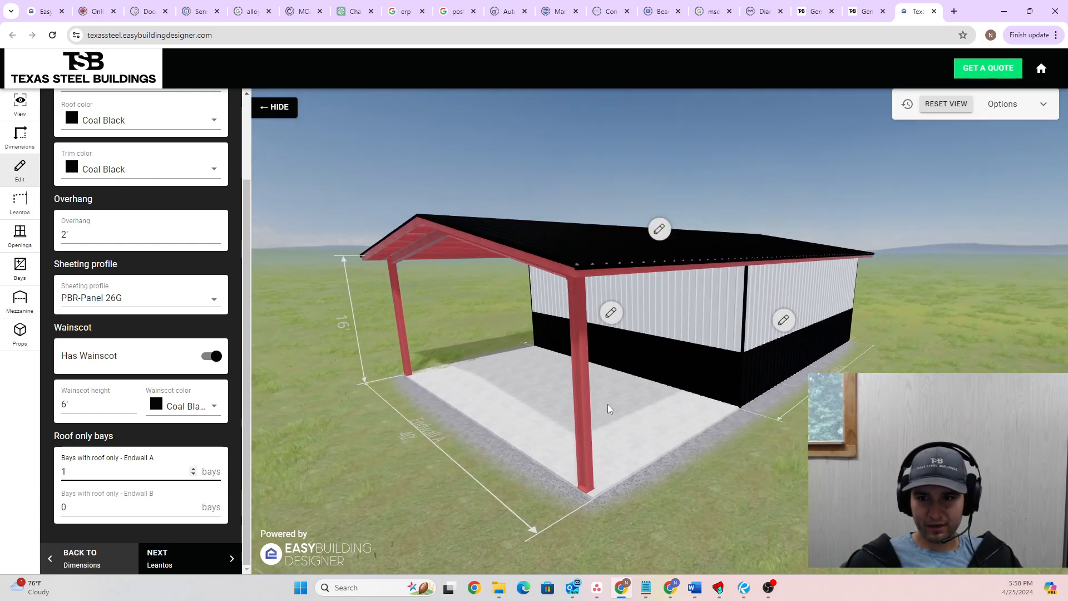
drag(714, 385, 617, 384)
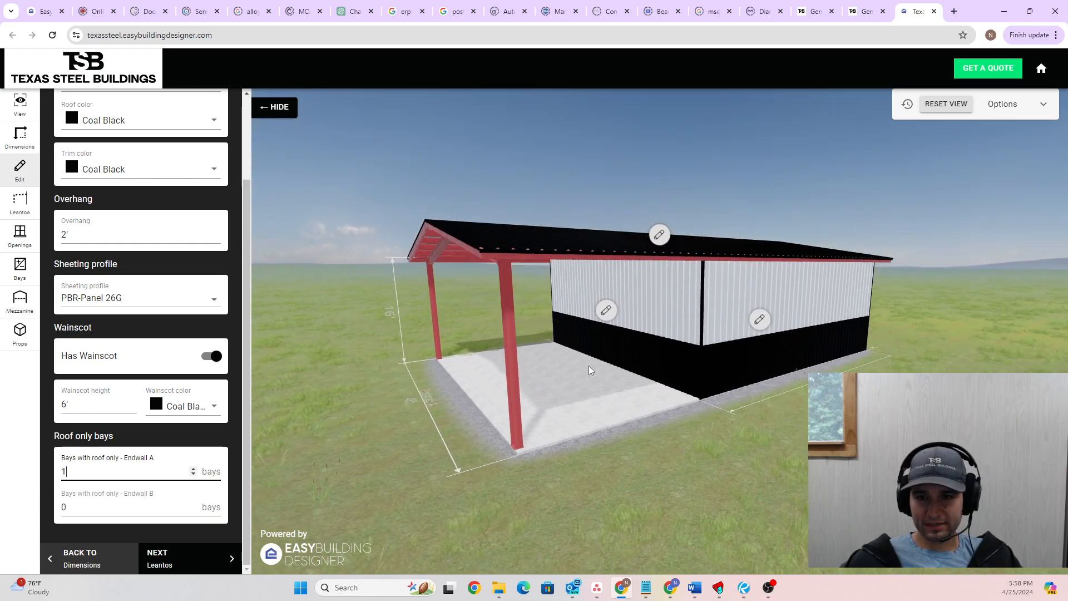
click(32, 149)
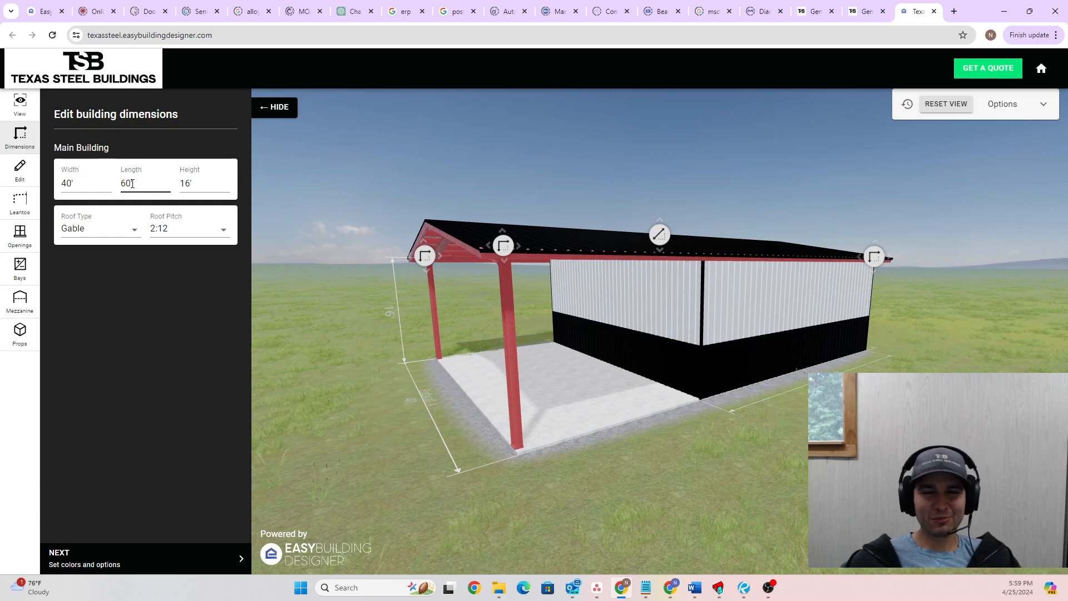
click(41, 225)
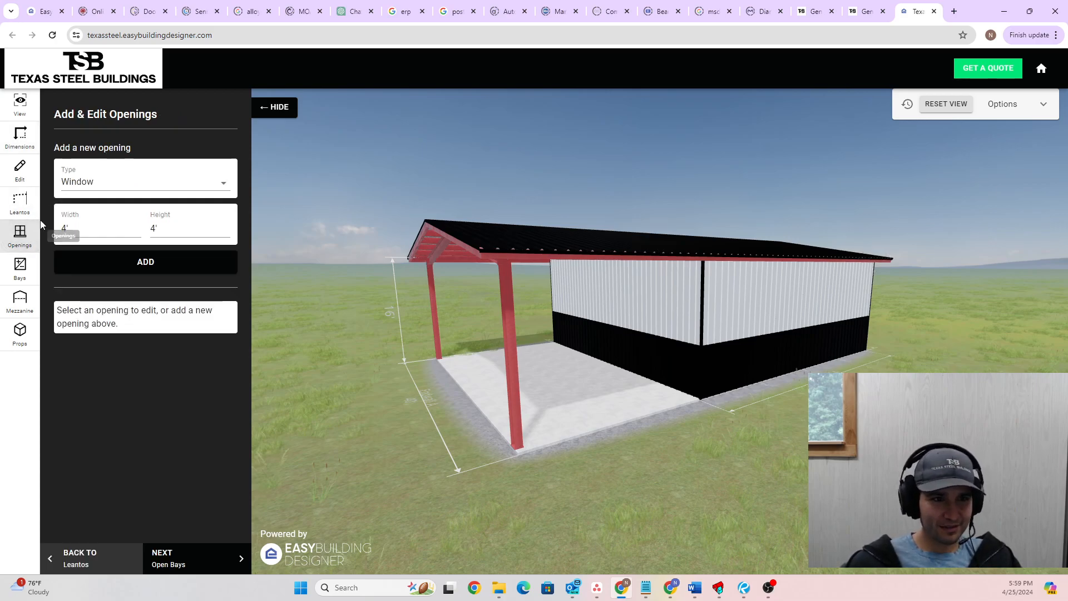
click(19, 201)
click(19, 168)
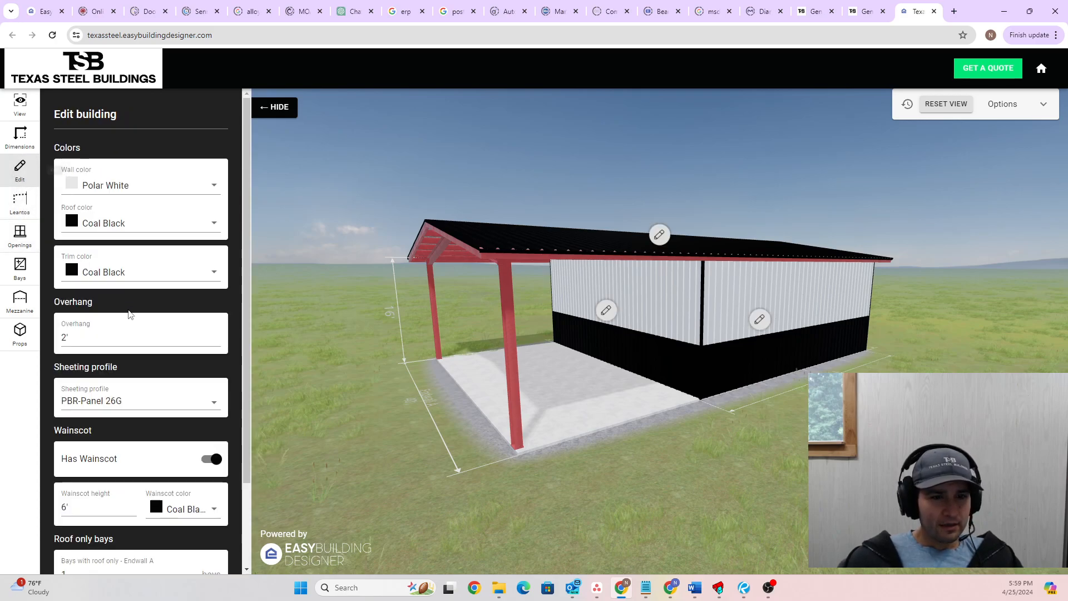
scroll(128, 313, down, 2)
drag(495, 389, 520, 366)
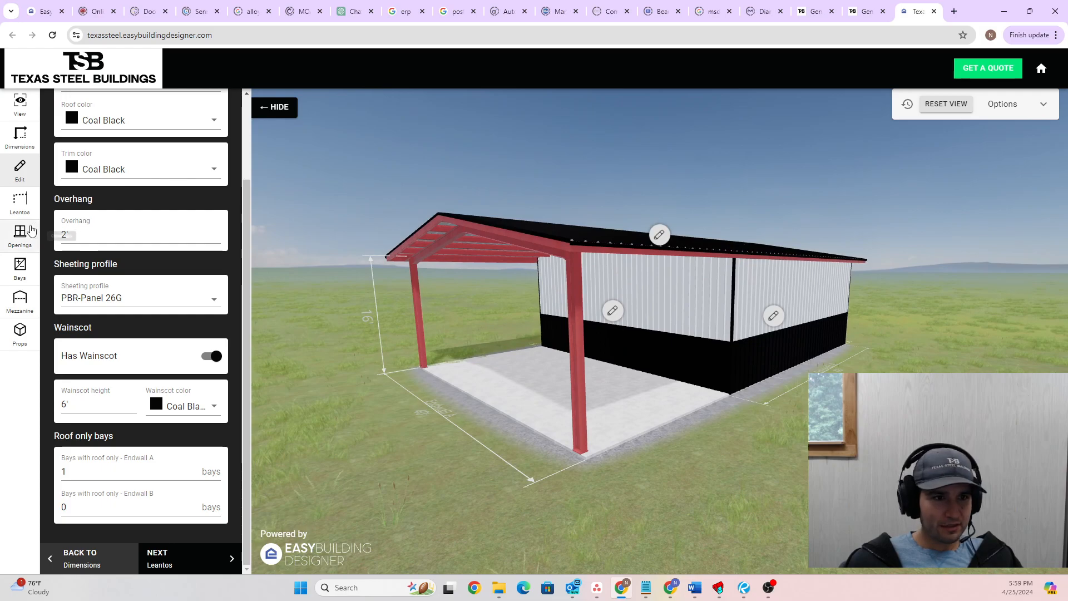
Add a lean-to along the full length of one sidewall of the building.
click(19, 201)
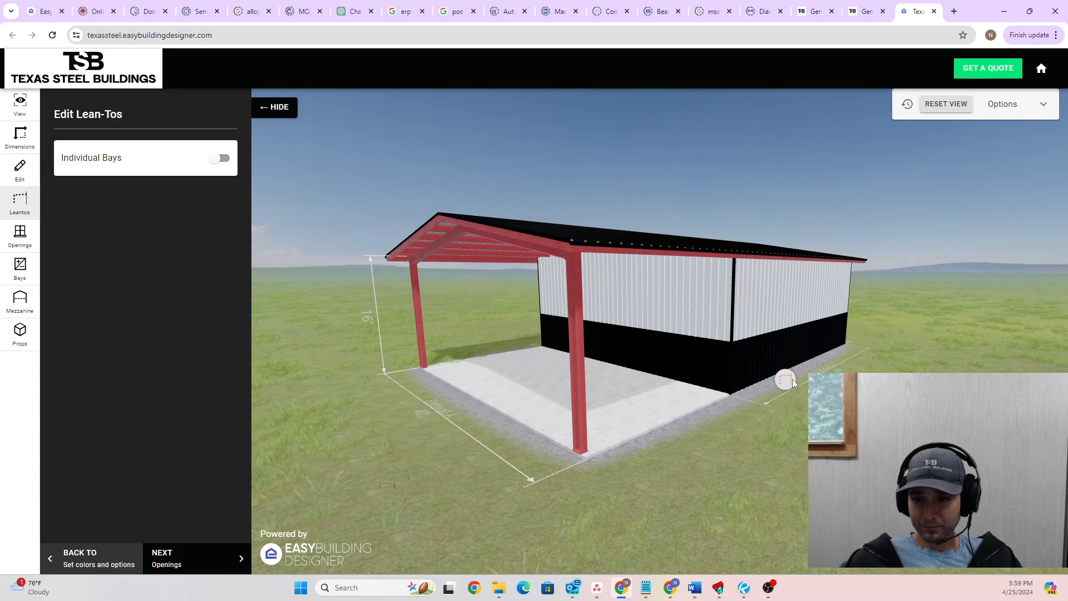
drag(505, 425, 482, 432)
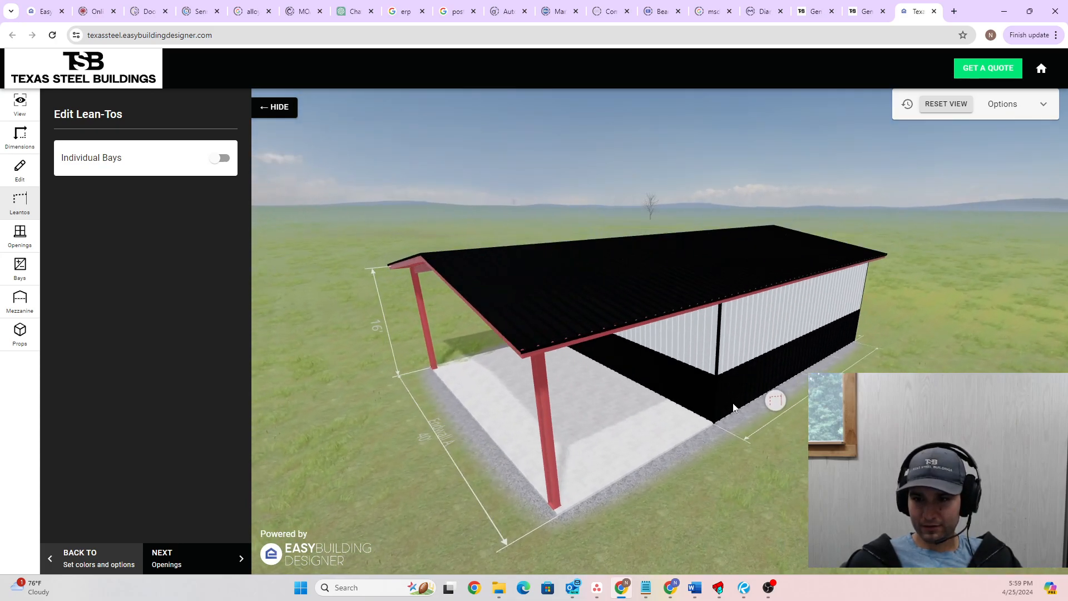
scroll(672, 415, up, 3)
drag(493, 468, 615, 429)
click(615, 429)
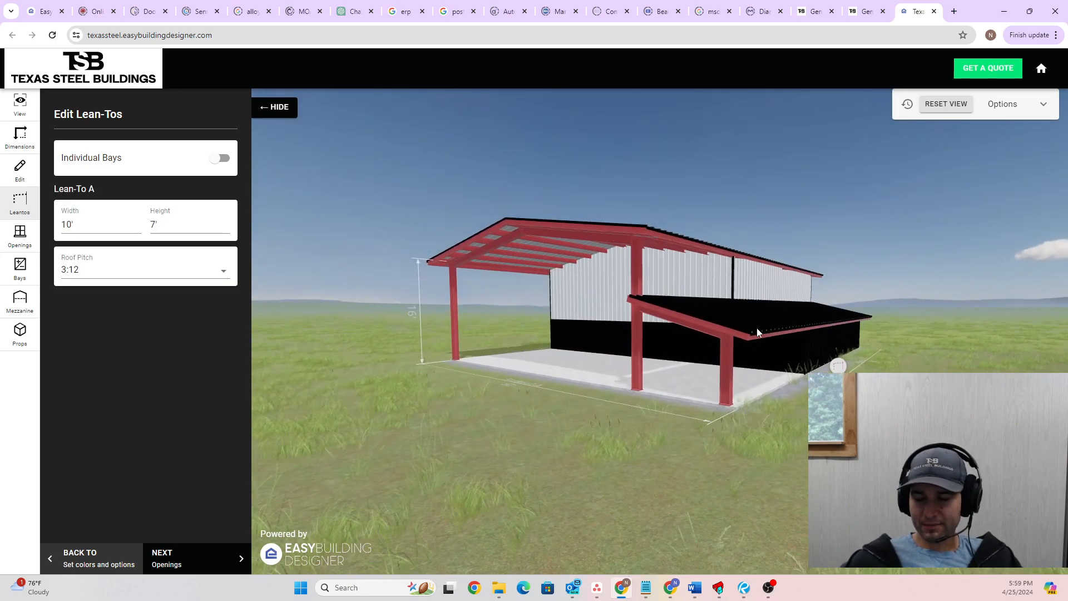
Try a second lean-to on the opposite sidewall and remove it again.
drag(519, 324, 603, 345)
click(544, 371)
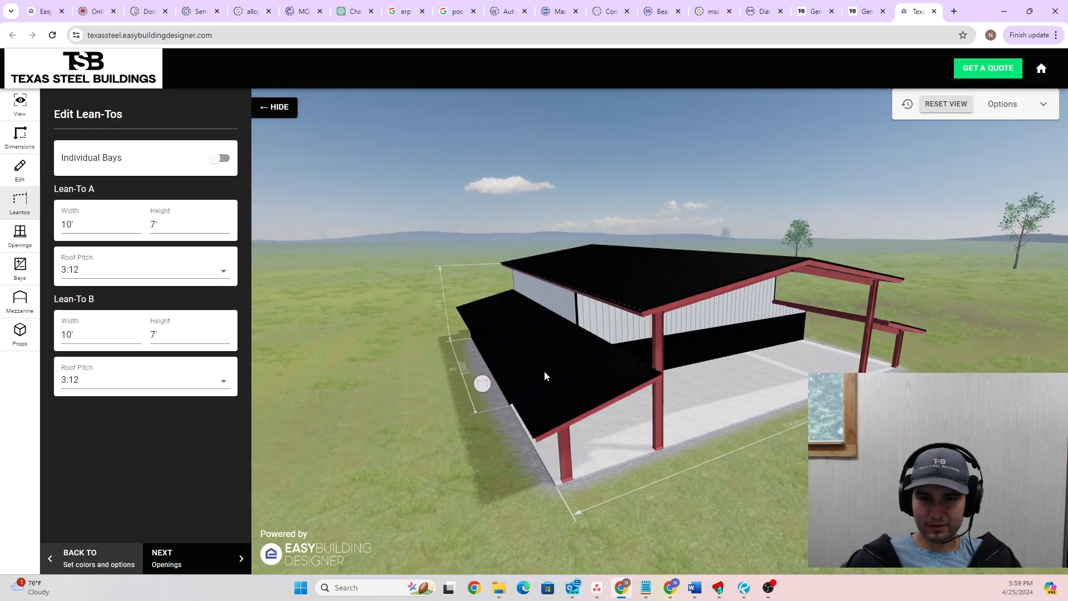
click(481, 384)
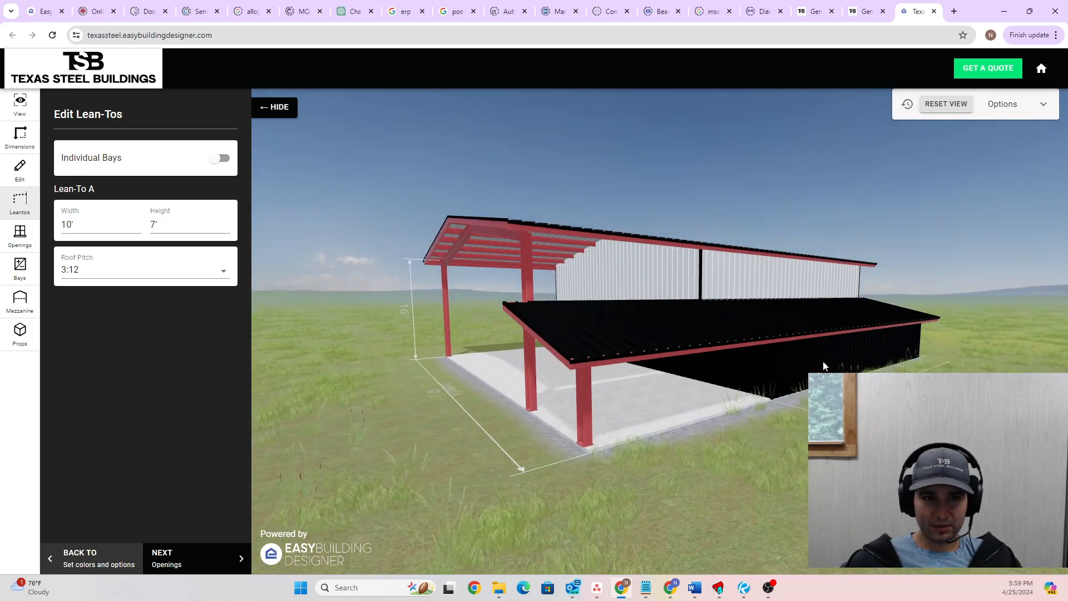
Enable individual bays for the lean-tos and remove the lean-to section beside the roof-only bay at Endwall A.
click(222, 158)
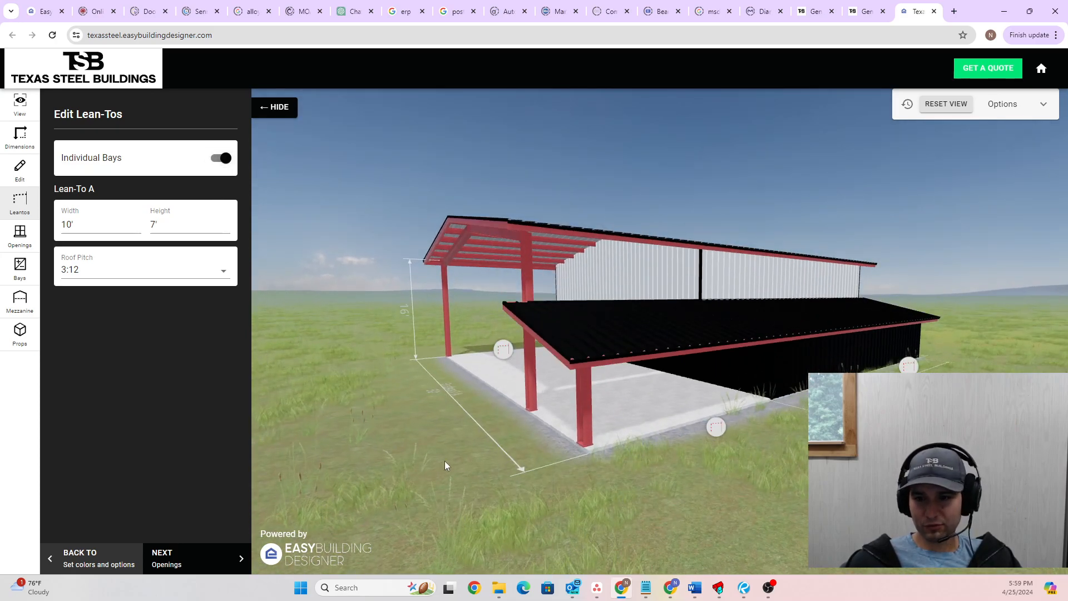
click(715, 427)
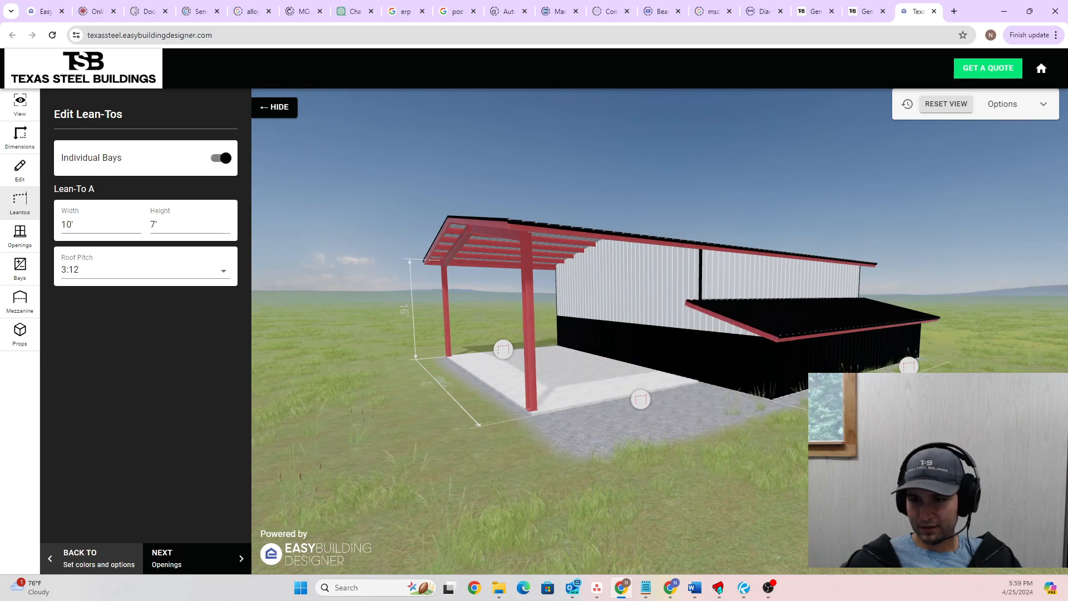
click(837, 388)
click(768, 375)
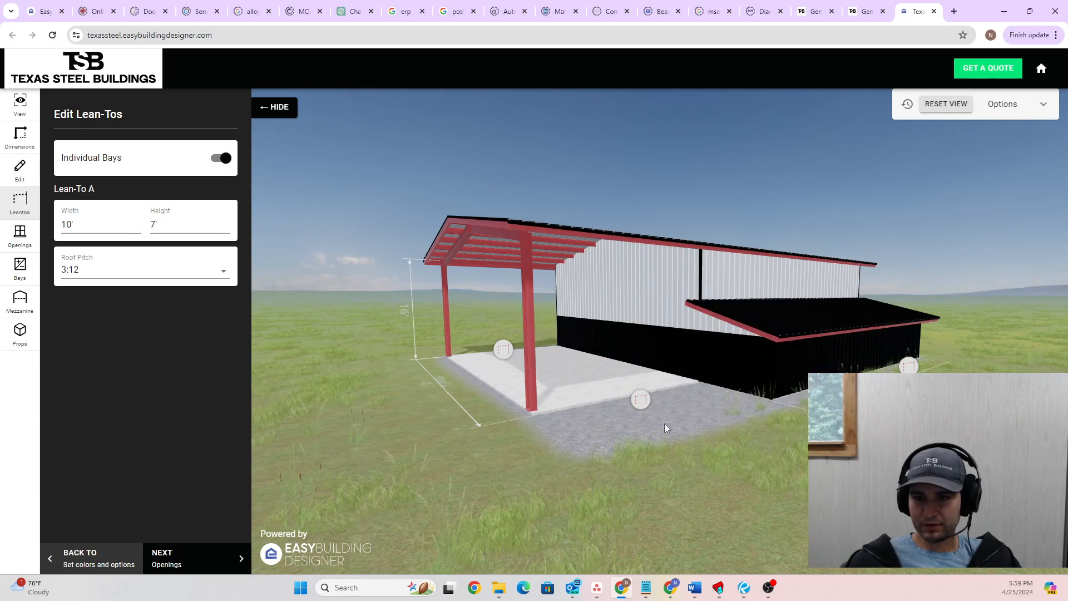
click(640, 399)
click(711, 430)
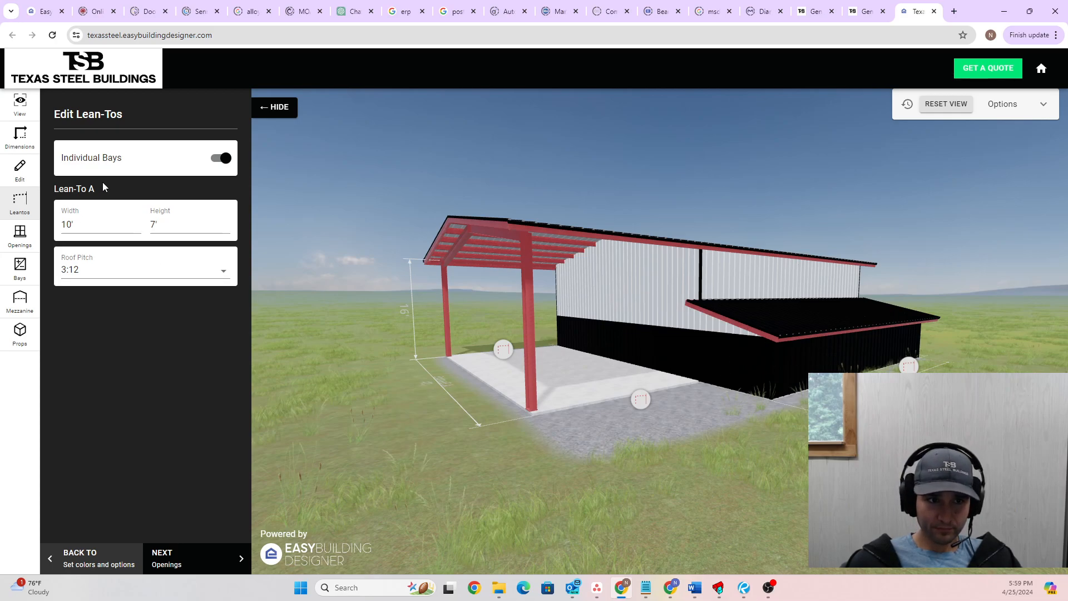
Set Lean-To A's width to 15' and its height to 10'.
click(69, 225)
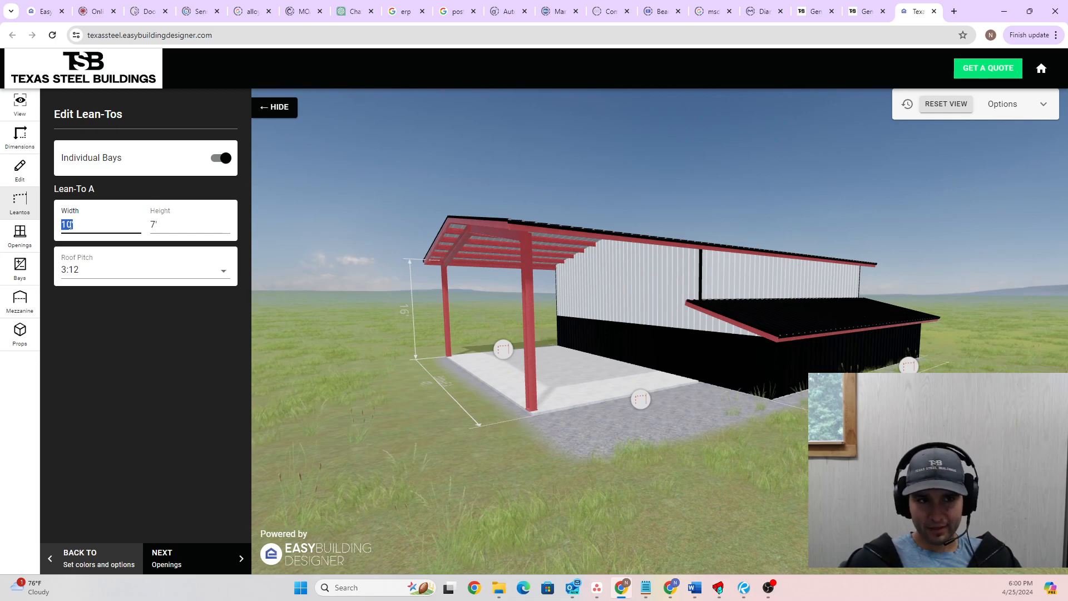
text(15)
drag(823, 384, 904, 331)
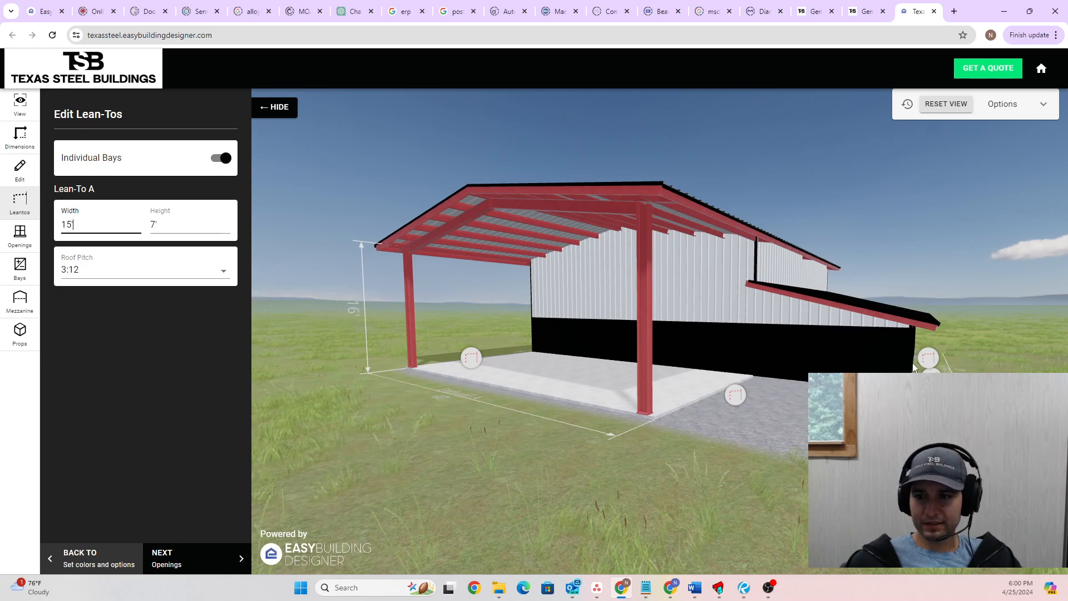
click(155, 225)
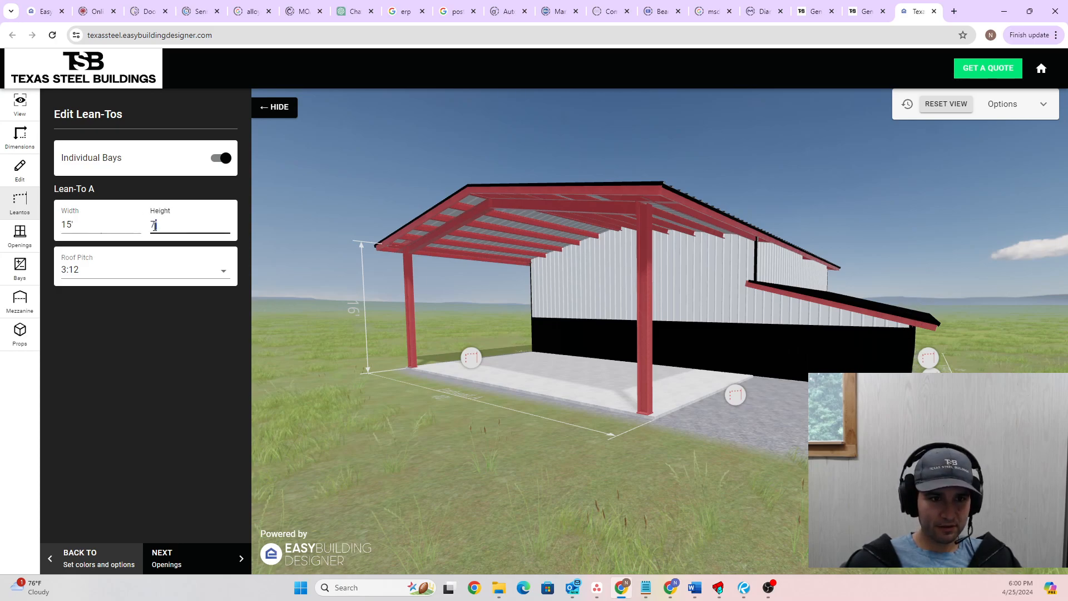
text(10)
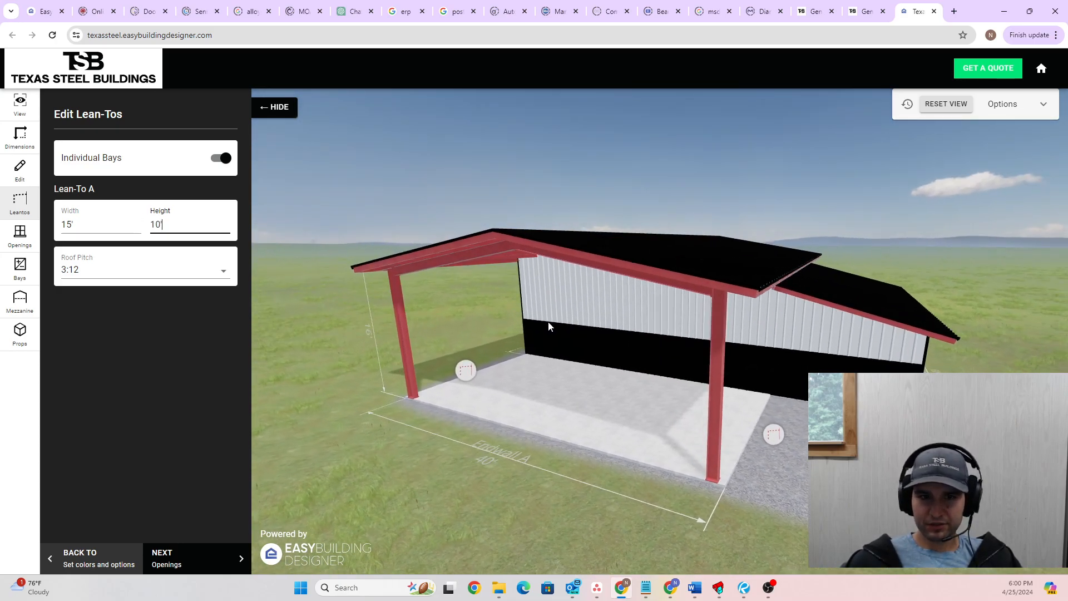
Set Lean-To A's roof pitch to 1:12 and inspect the lean-to from both ends of the building.
click(221, 272)
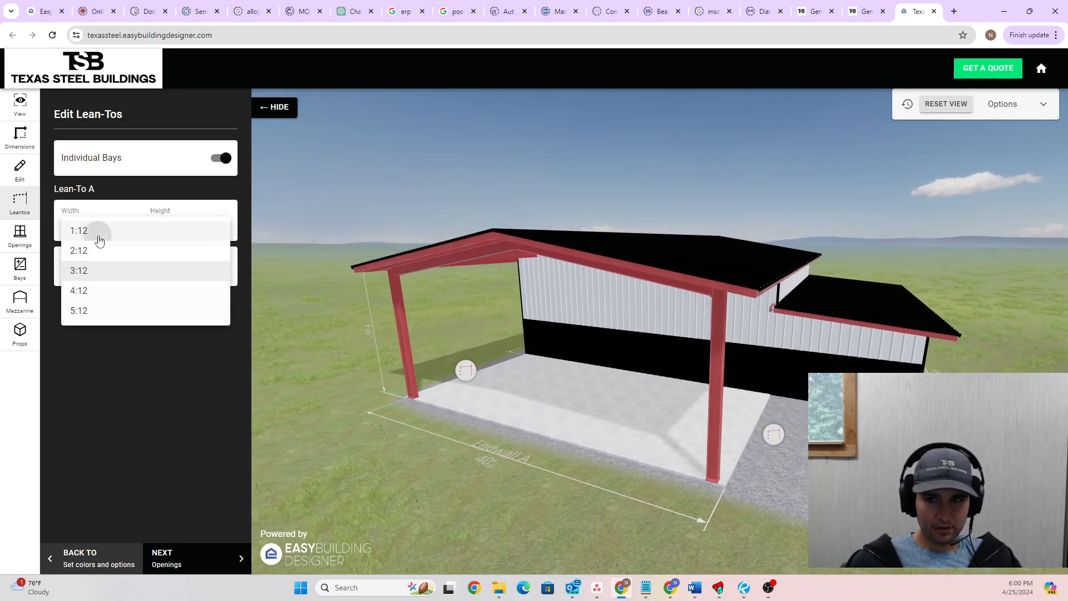
click(96, 235)
drag(539, 445, 579, 450)
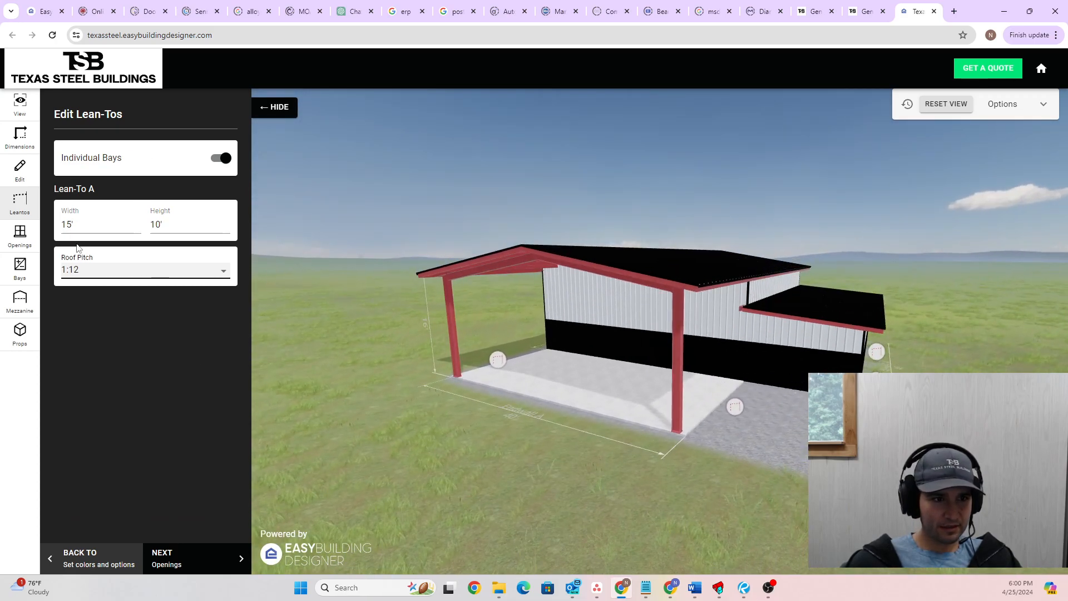
drag(777, 345, 788, 354)
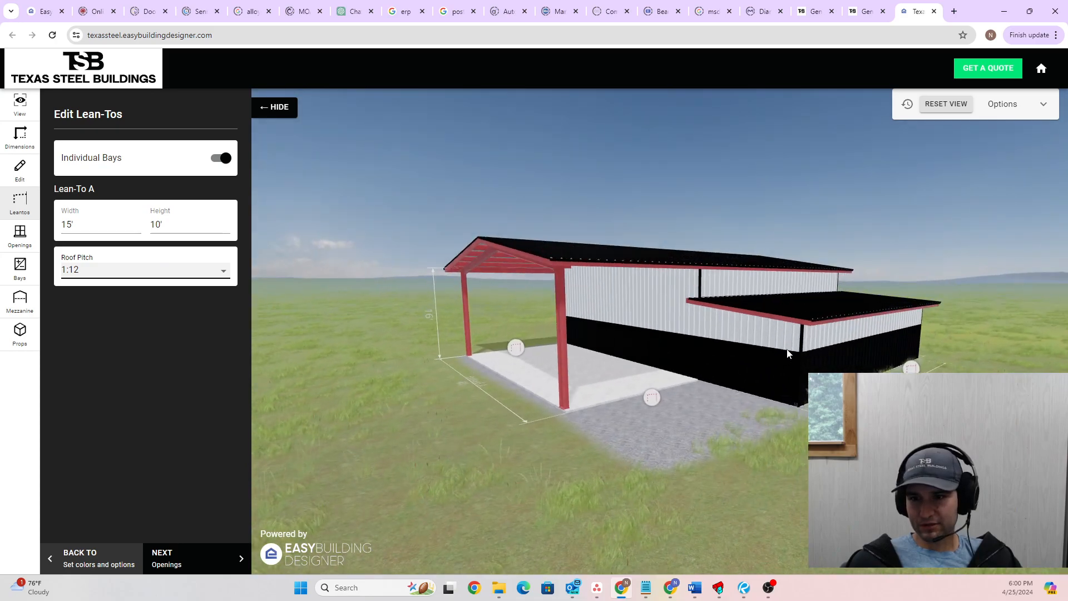
drag(902, 343, 806, 338)
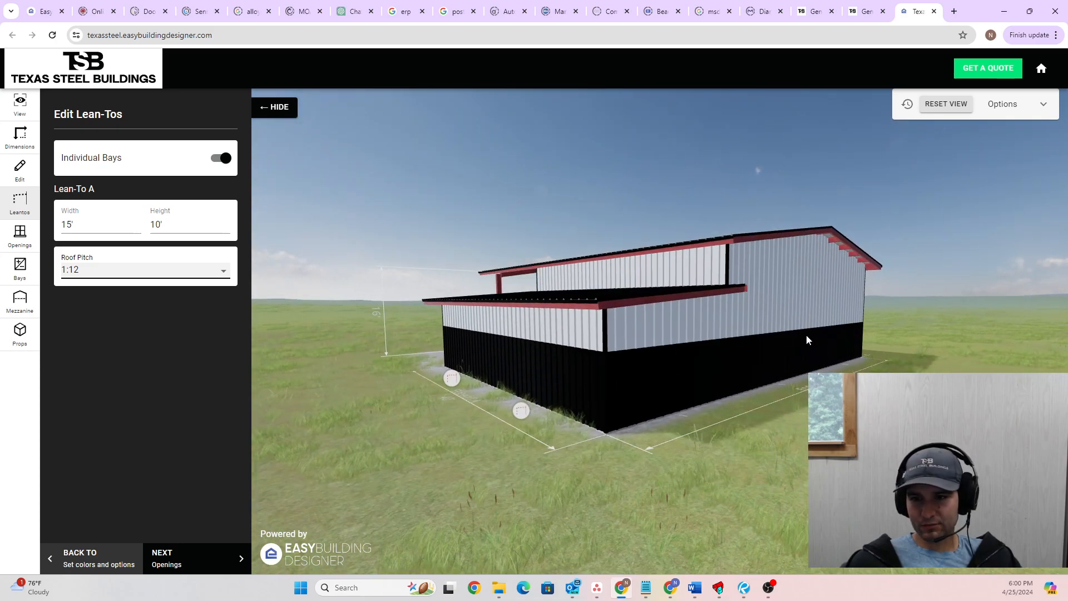
drag(615, 350, 730, 353)
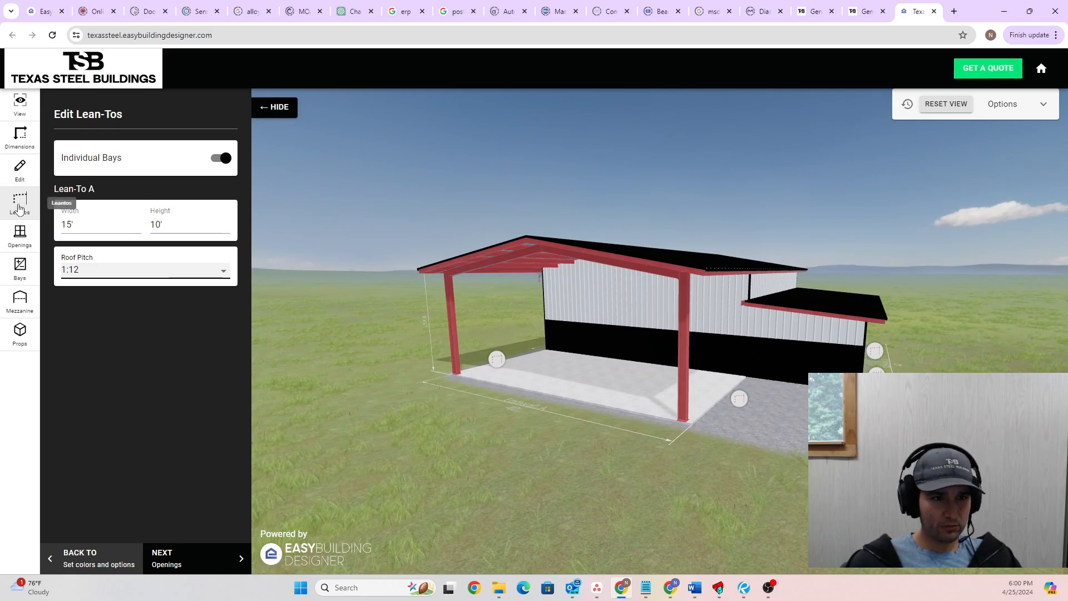
drag(470, 342, 473, 352)
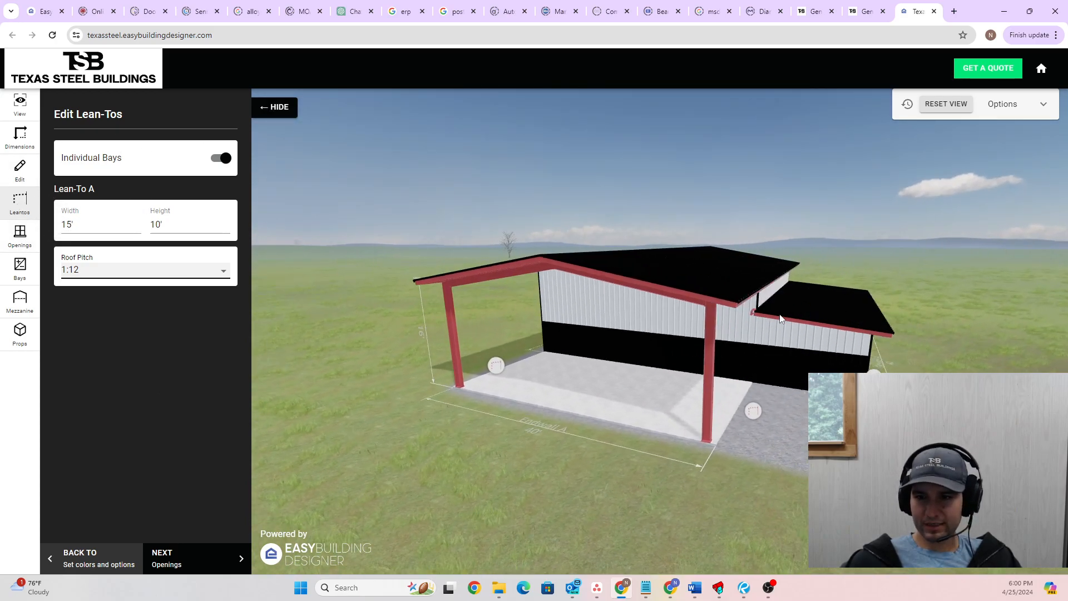
Add a 10' x 10' Polar White roll up door to the wall under the roof-only bay, about 1' 10" from the bay edge.
click(20, 235)
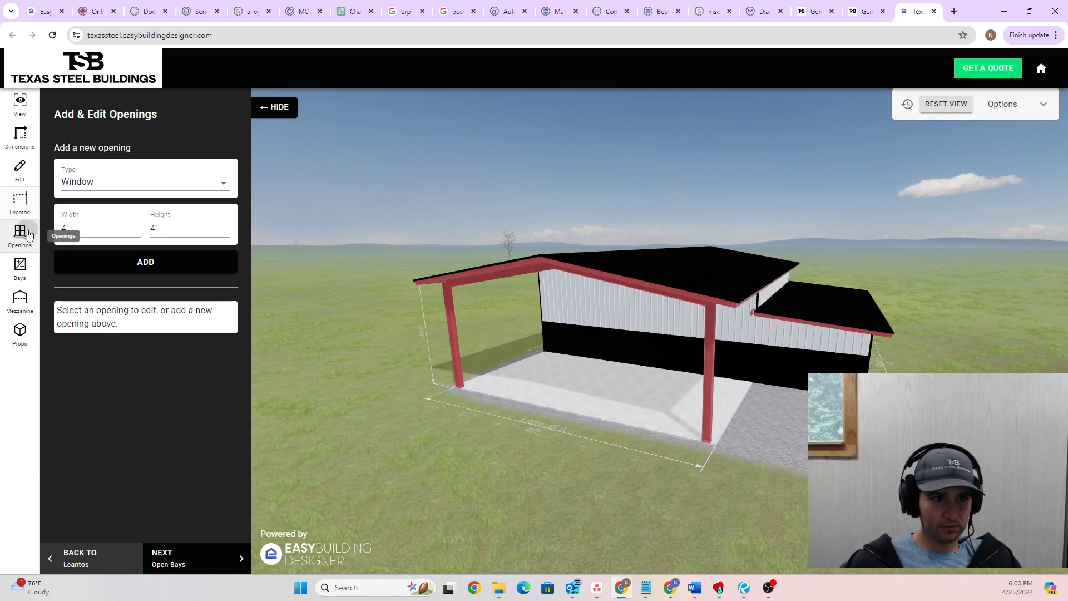
click(107, 186)
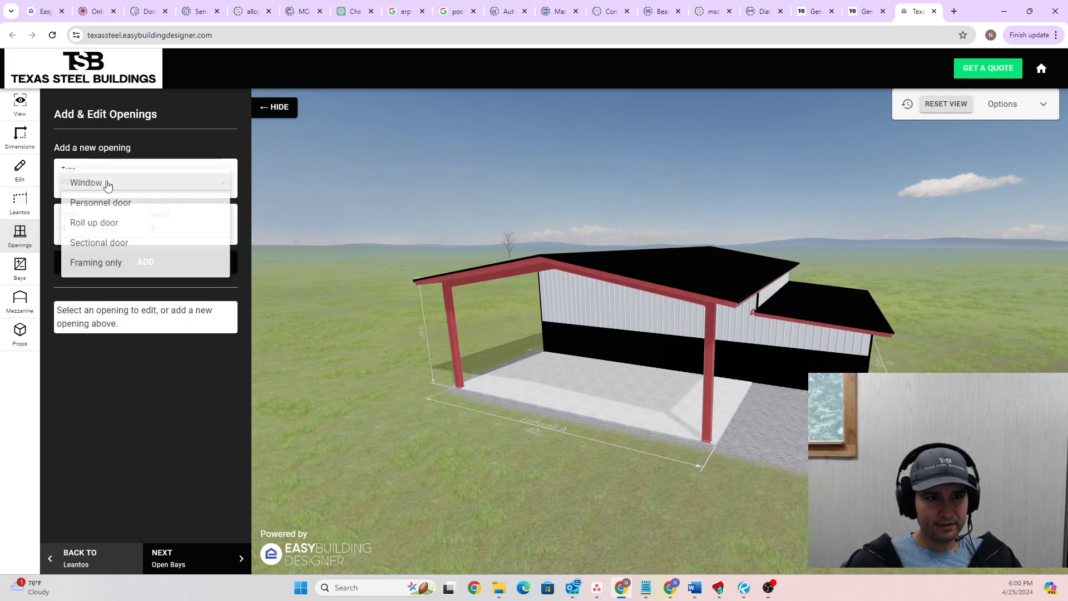
click(116, 224)
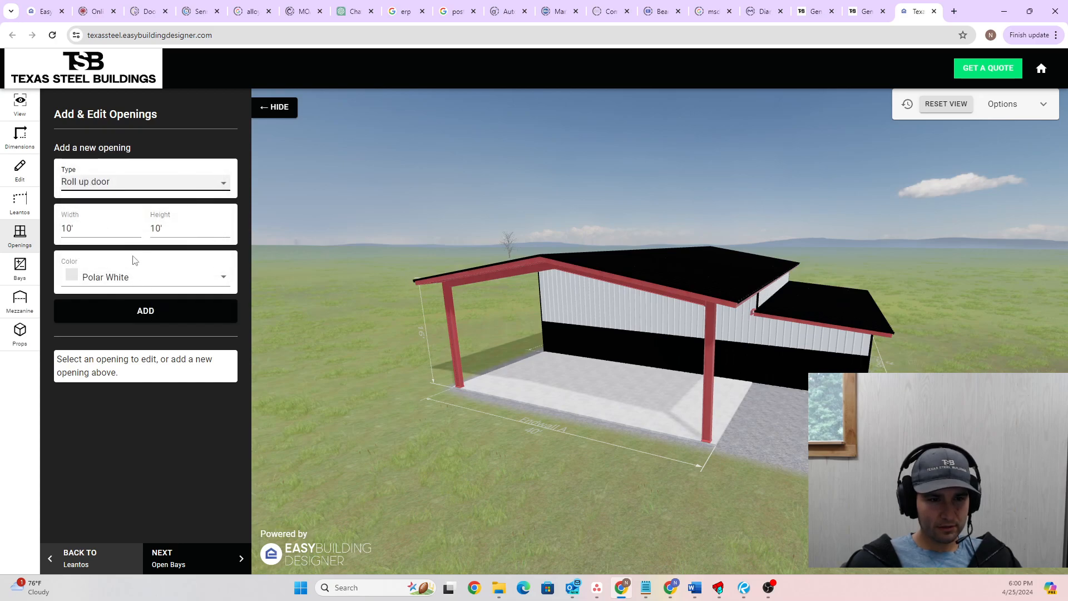
click(146, 313)
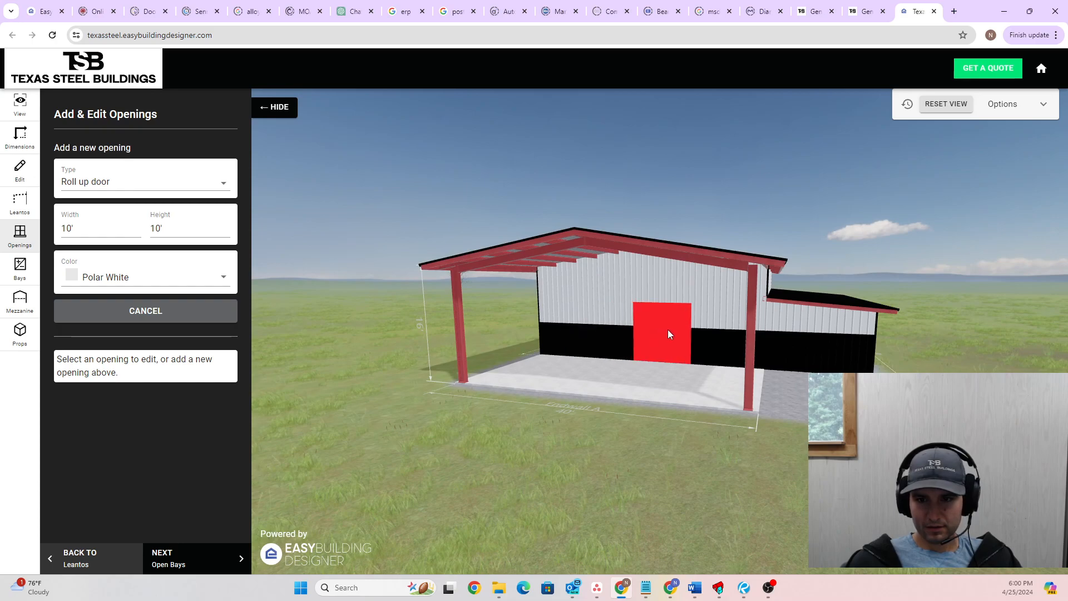
click(604, 328)
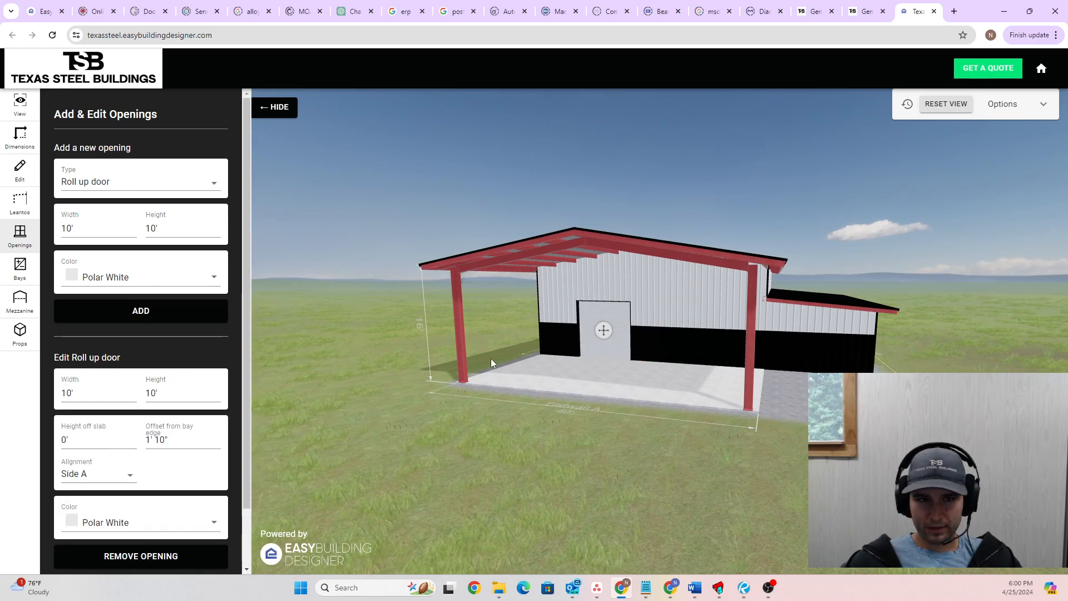
Add a 3' x 7' Polar White personnel door beside the roll up door, about 8' from the bay edge.
click(89, 182)
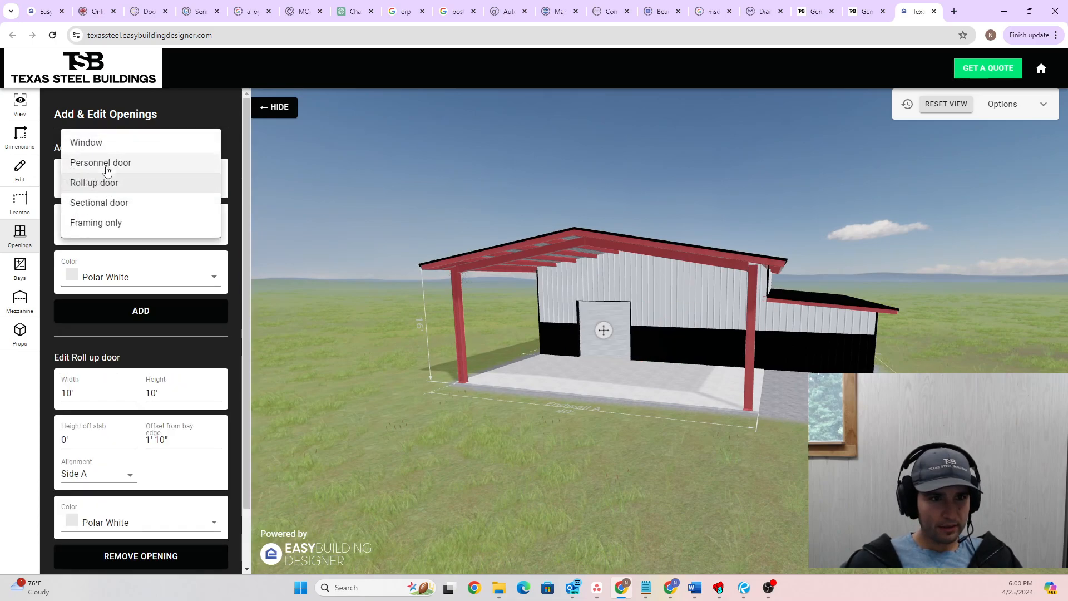
click(100, 164)
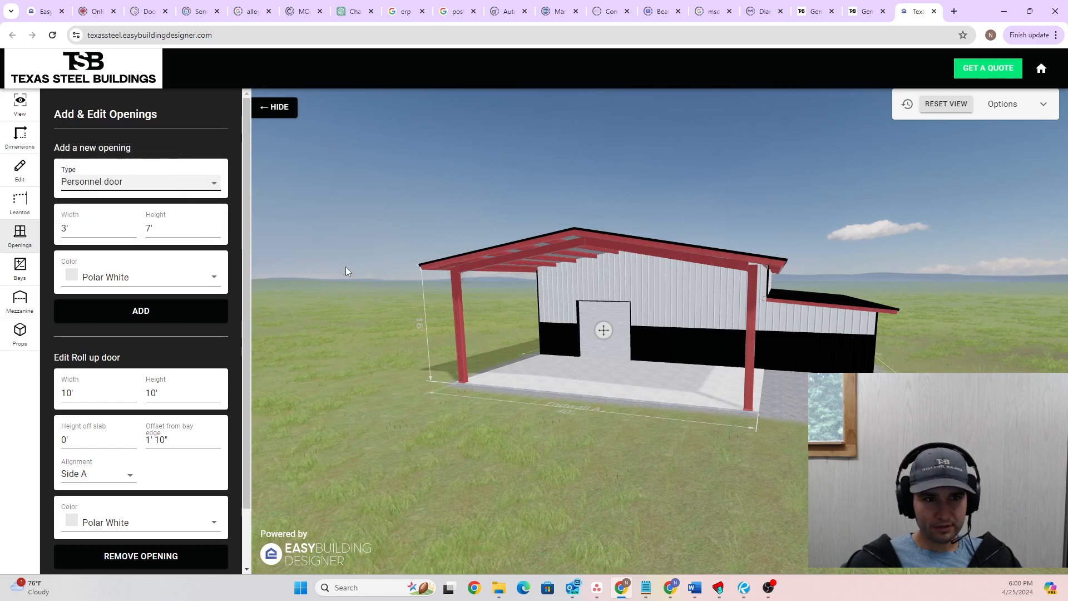
click(136, 316)
click(707, 335)
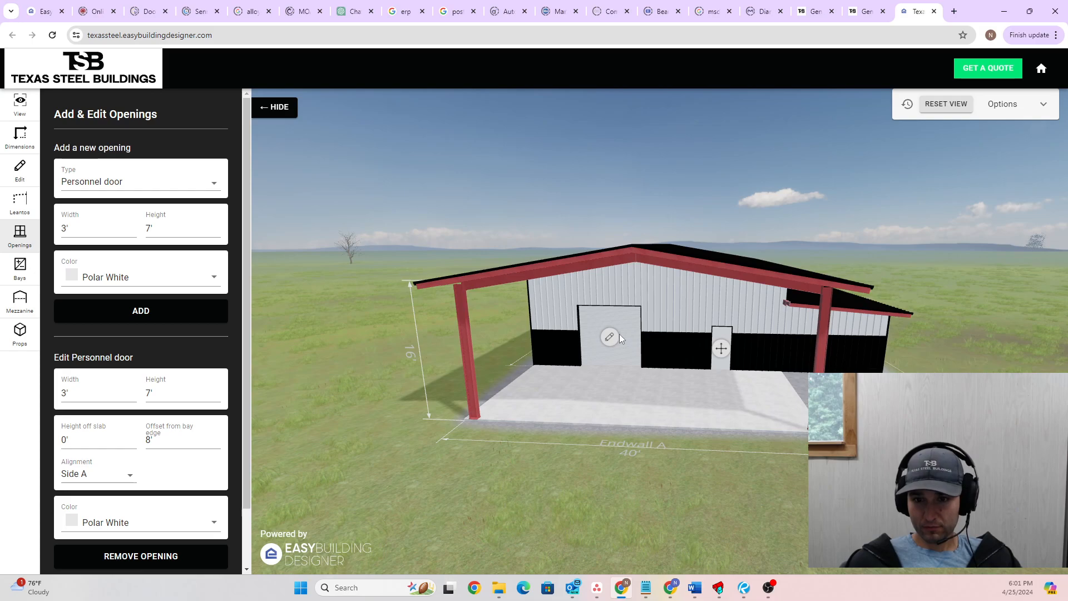
drag(674, 389, 636, 301)
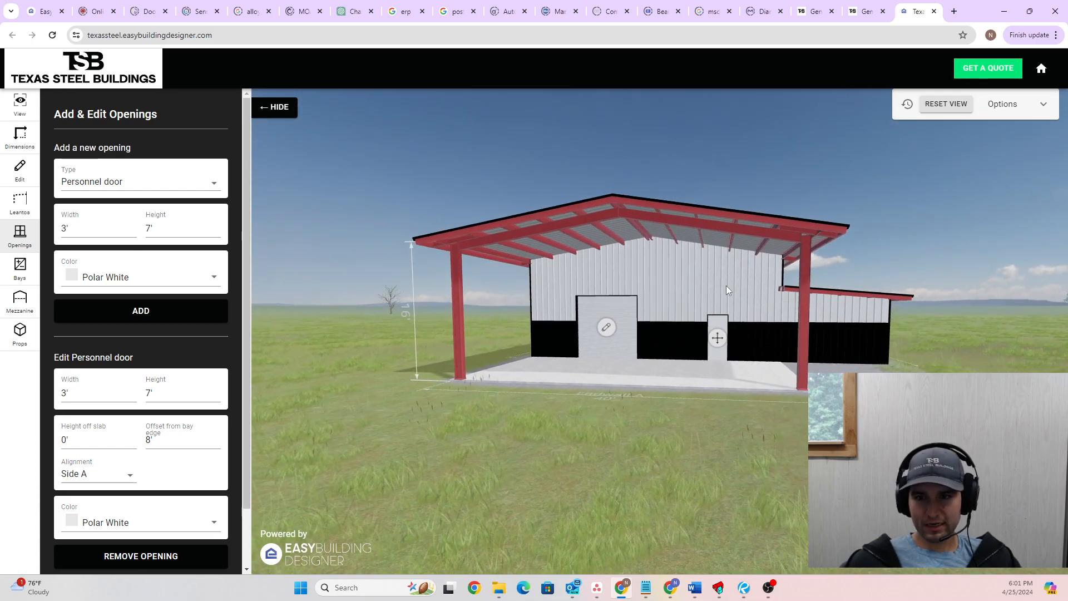
scroll(184, 342, down, 2)
scroll(186, 348, up, 2)
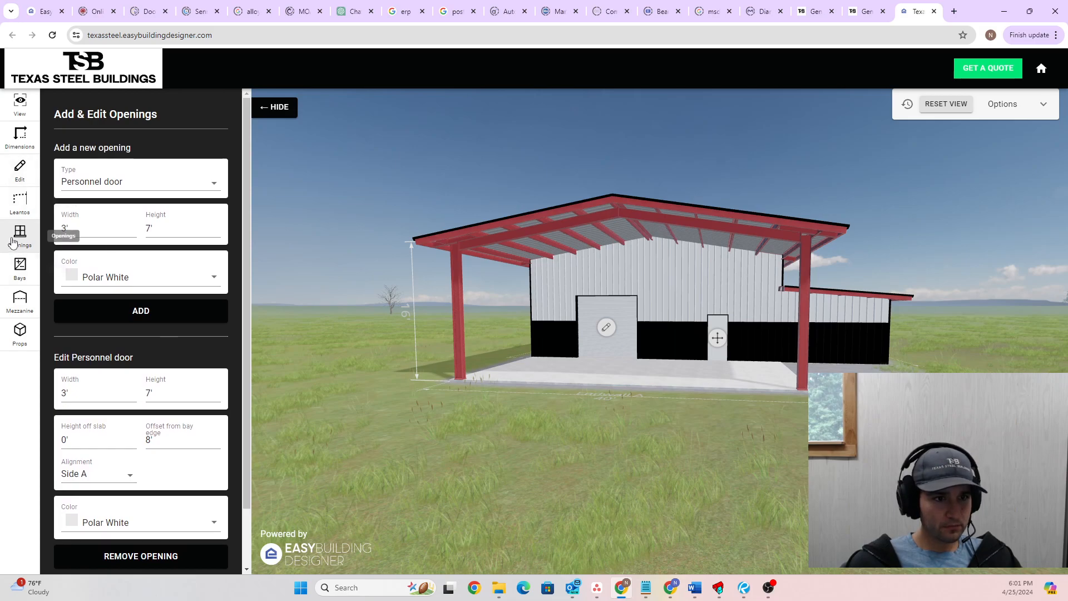
Make the lean-to's end bay facing Endwall A an open bay by removing its wall.
click(13, 243)
click(18, 267)
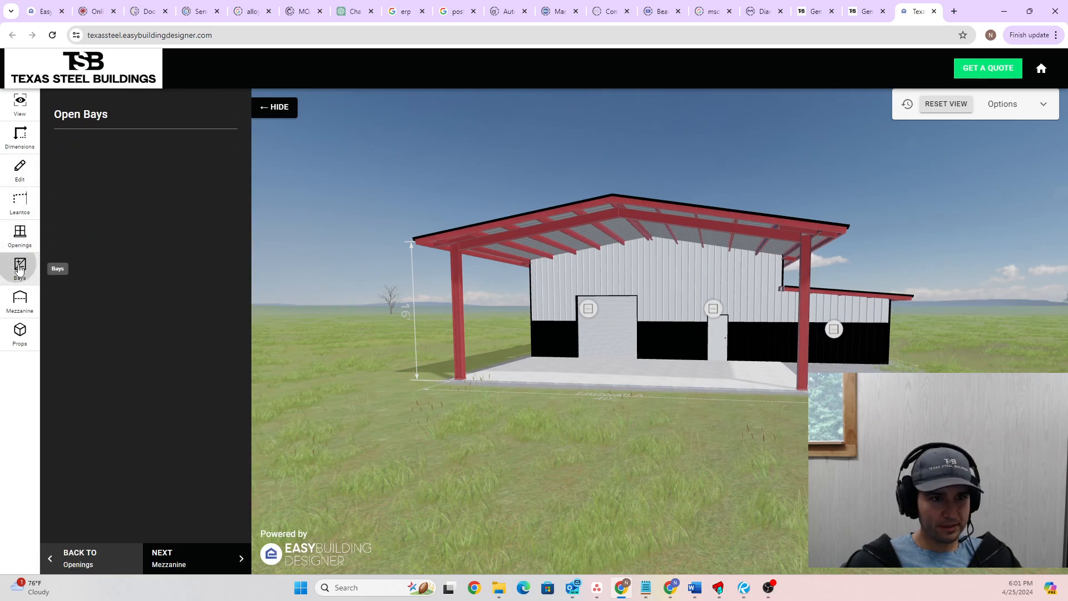
drag(603, 423, 715, 417)
click(775, 356)
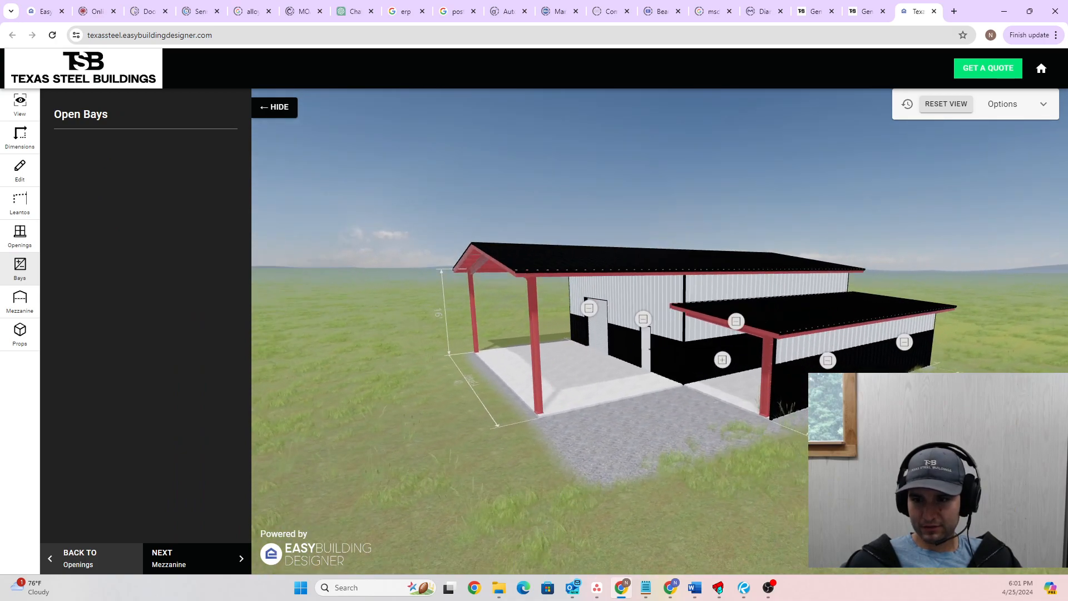
Make the lean-to's outer side bay nearest Endwall A an open bay by removing its wall.
click(827, 363)
drag(949, 392, 901, 380)
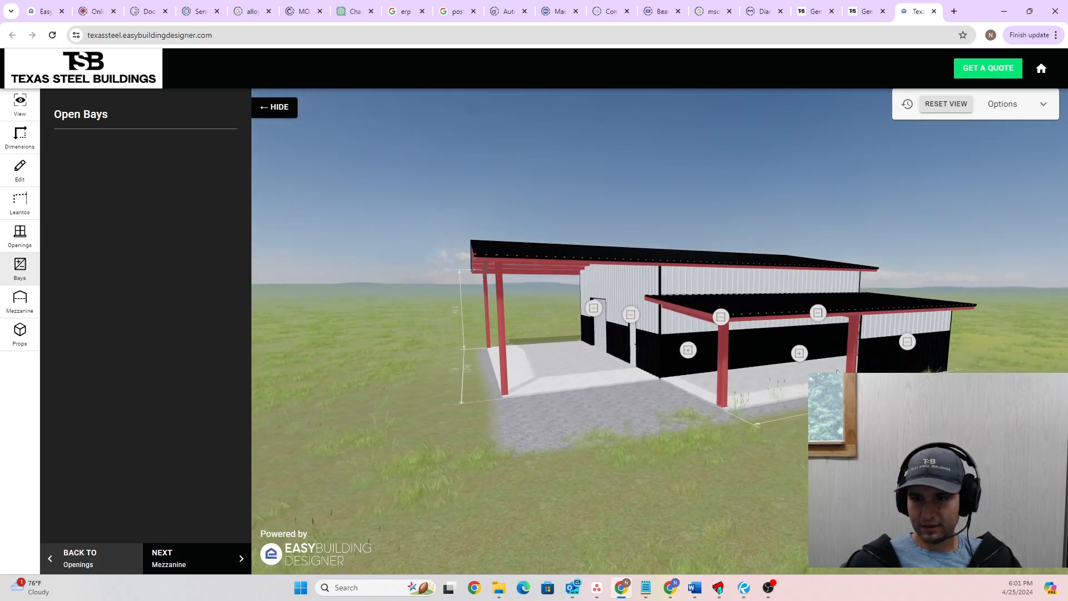
scroll(899, 374, up, 2)
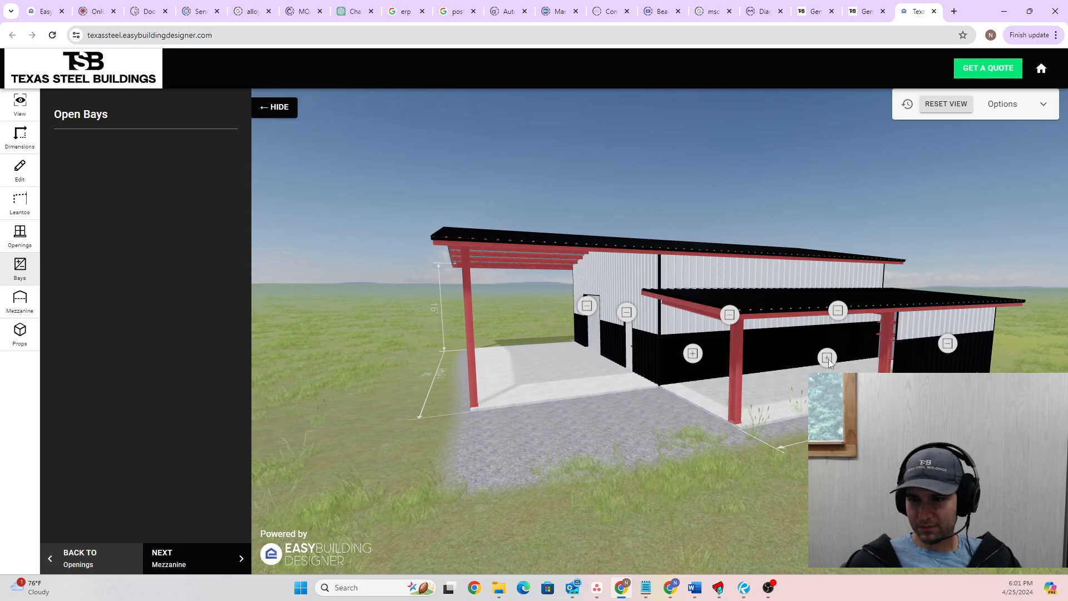
click(828, 359)
click(828, 359)
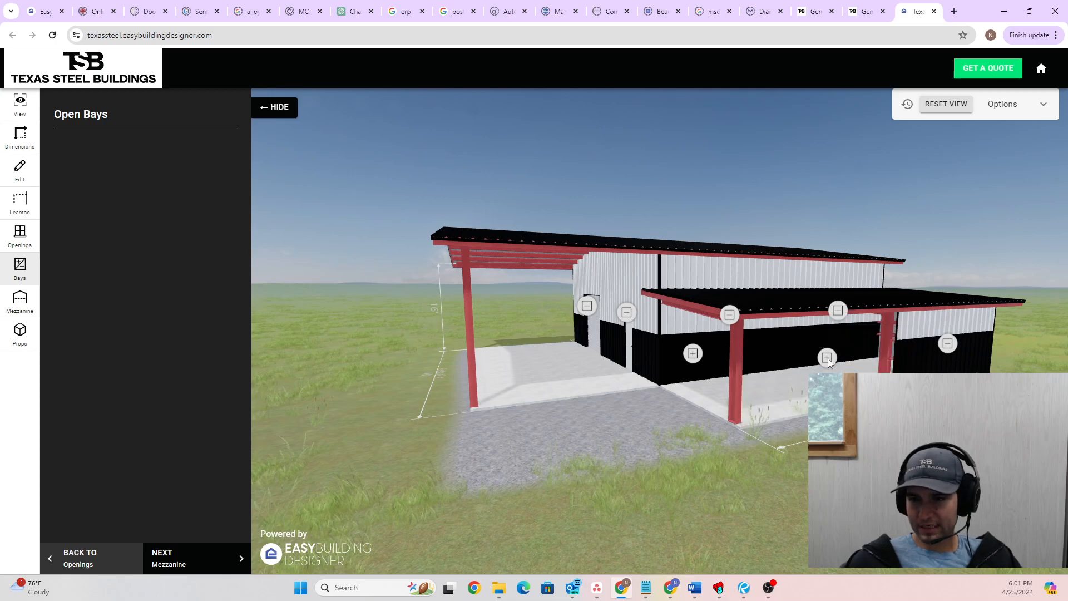
Remove the walls from the lean-to's second outer side bay and its end bay facing away from Endwall A.
click(949, 350)
drag(935, 357, 644, 352)
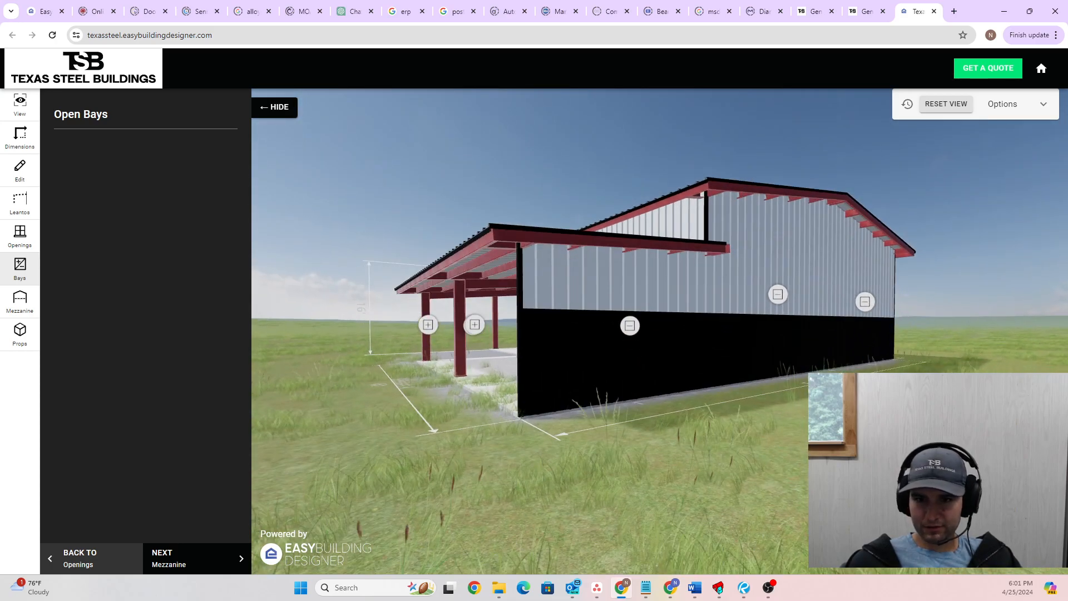
click(630, 326)
Examine the fully open lean-to and the roof-only bay from Endwall A, above and the lean-to side.
drag(458, 410, 632, 307)
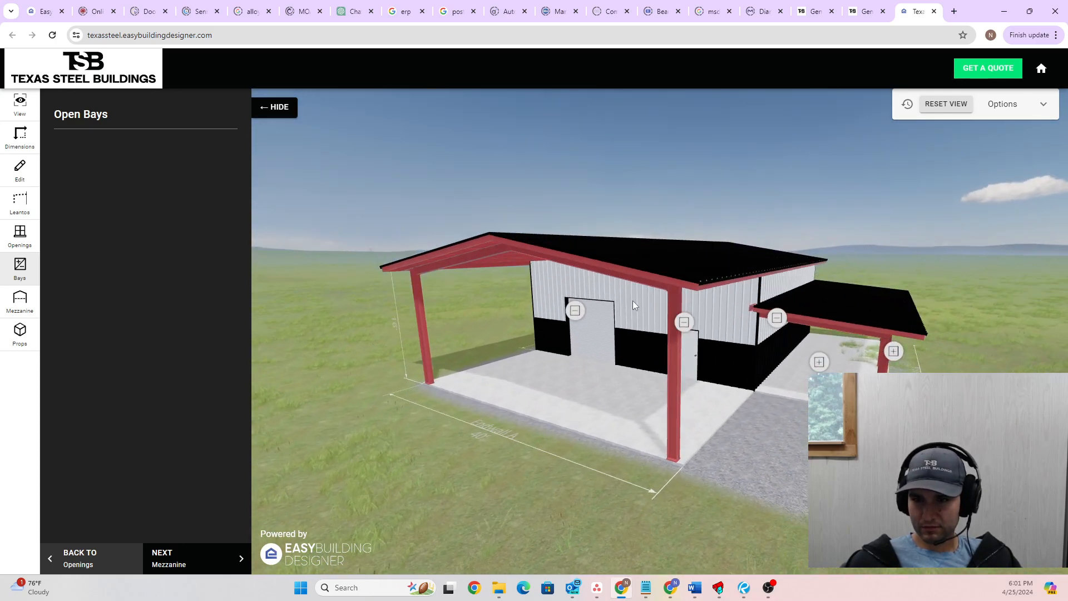
mouse_move(748, 369)
mouse_down()
mouse_move(739, 378)
mouse_move(731, 368)
mouse_up()
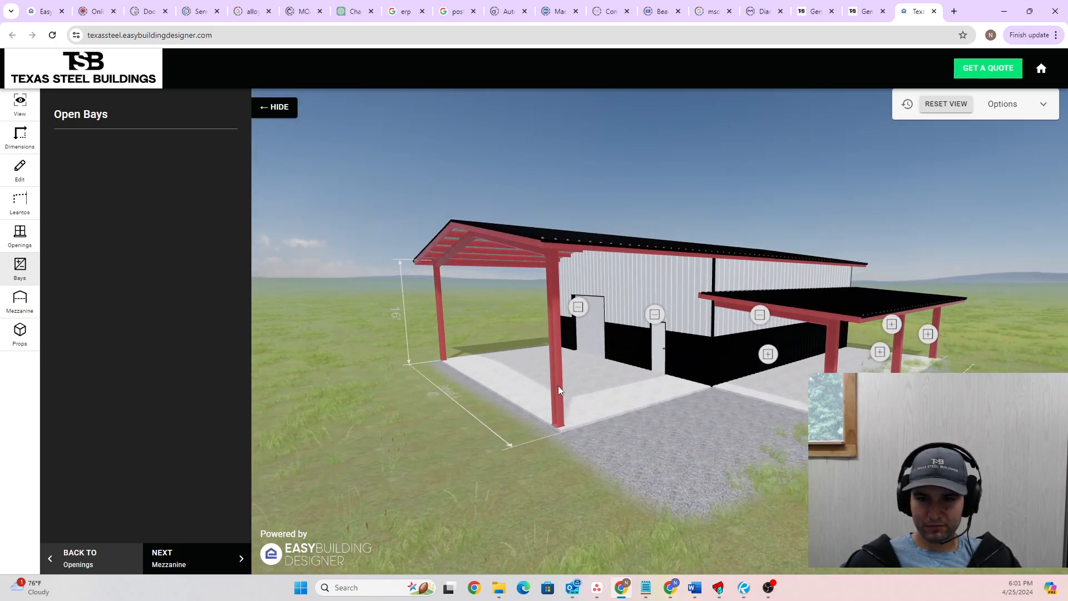
drag(504, 362, 603, 455)
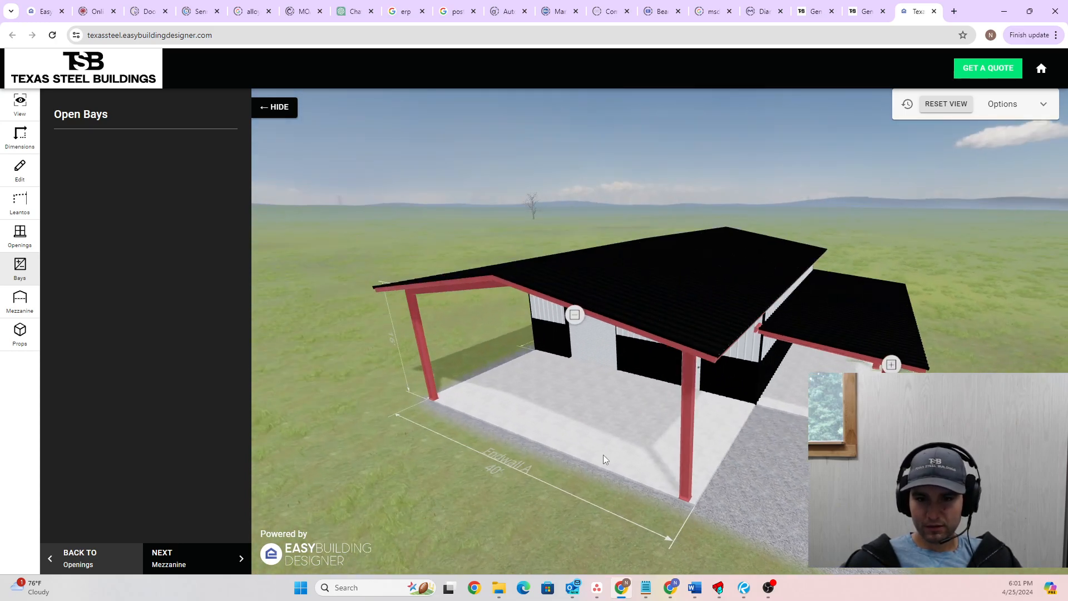
drag(733, 410, 818, 352)
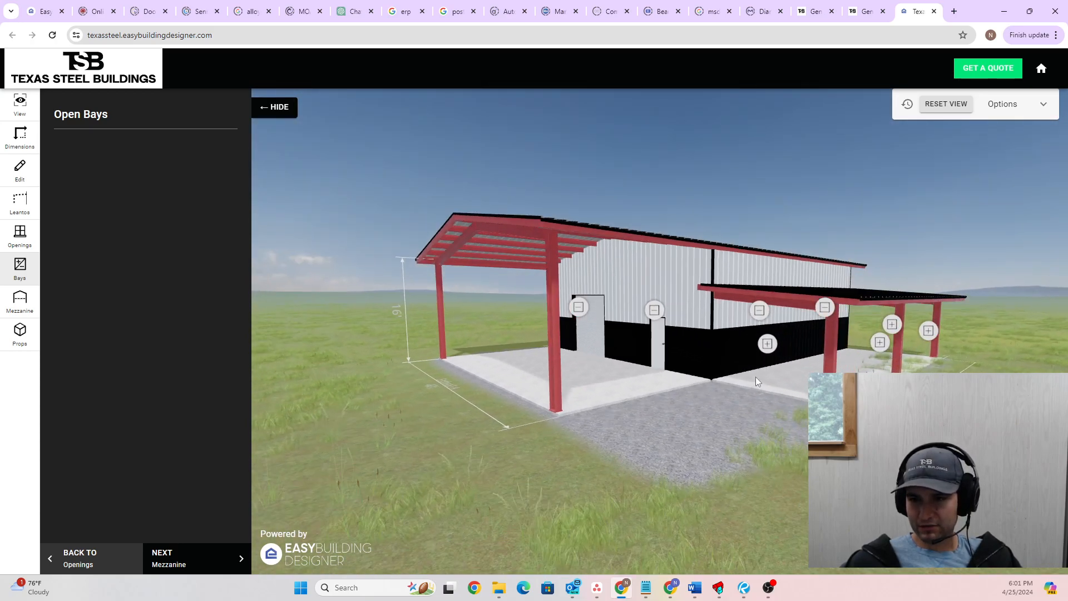
drag(755, 378, 772, 387)
drag(832, 329, 794, 323)
drag(727, 342, 712, 325)
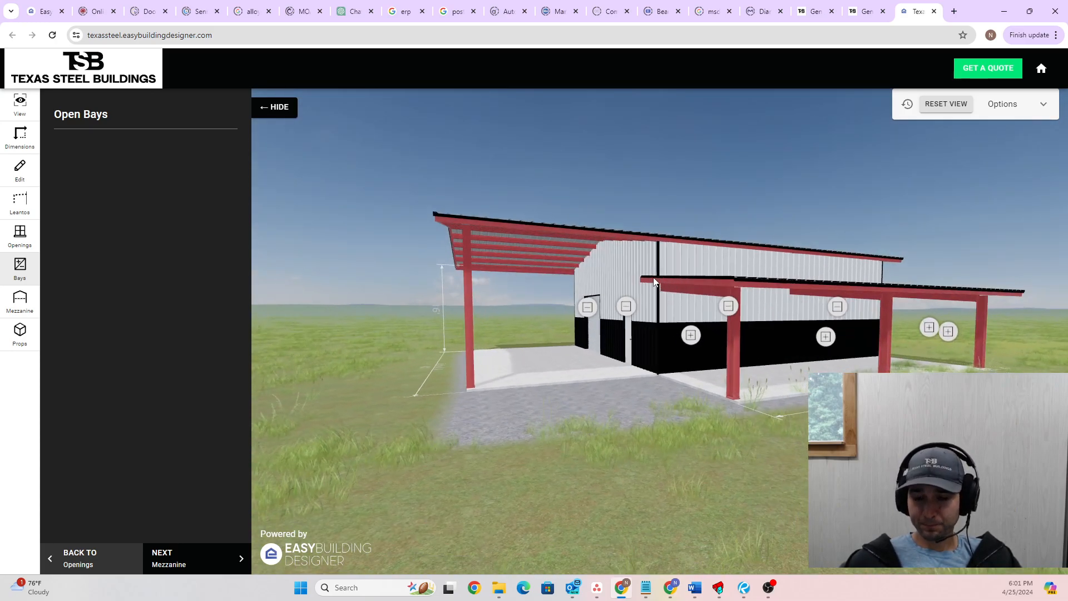
drag(600, 262, 610, 269)
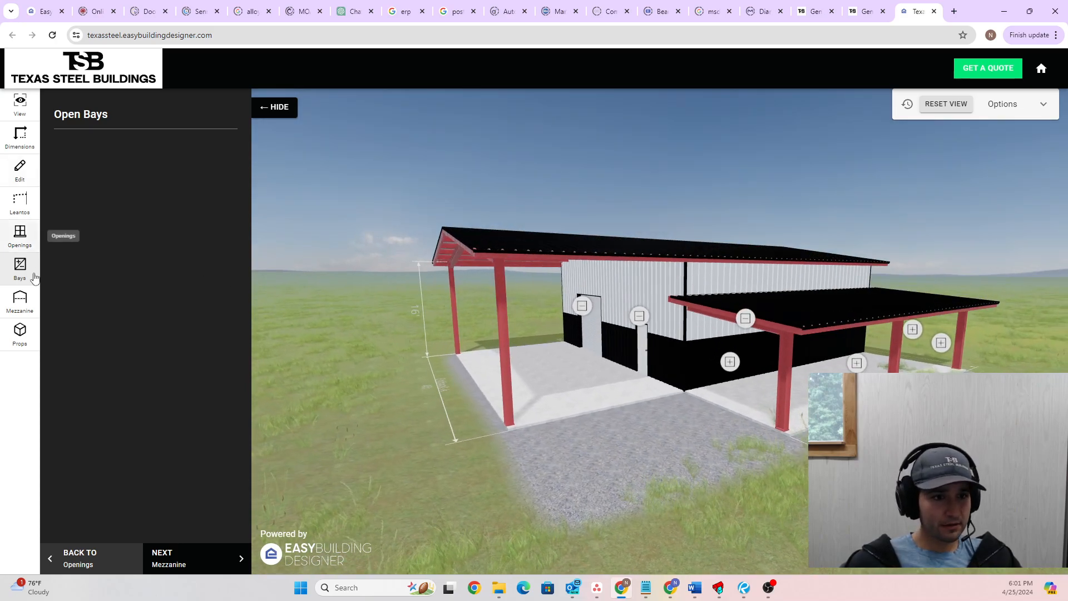
Add a mezzanine at 10' height and remove its floor from the roof-only bay and the bay behind it.
click(19, 301)
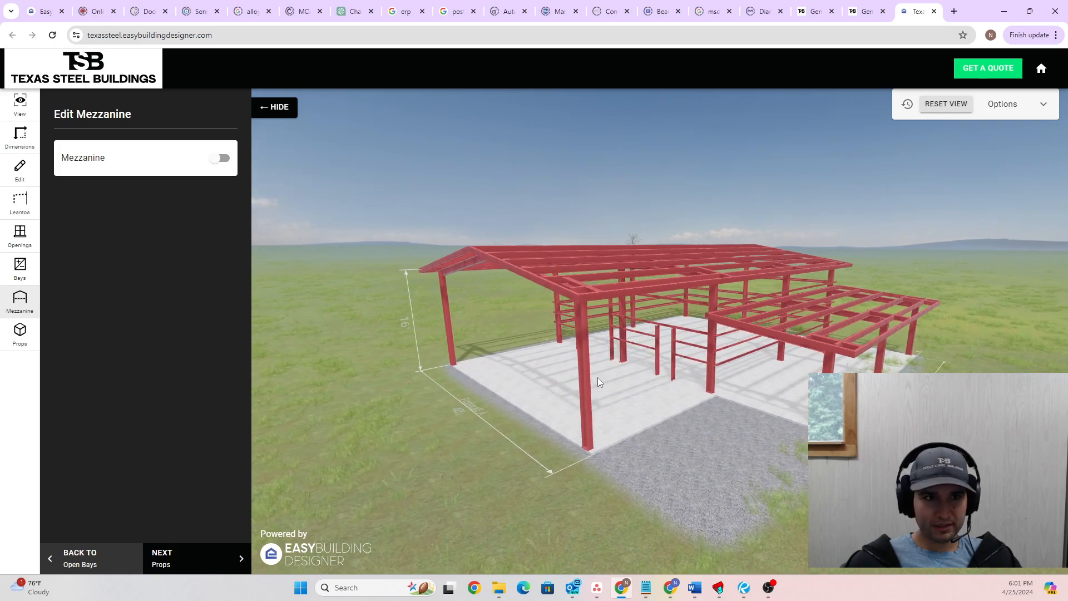
click(221, 159)
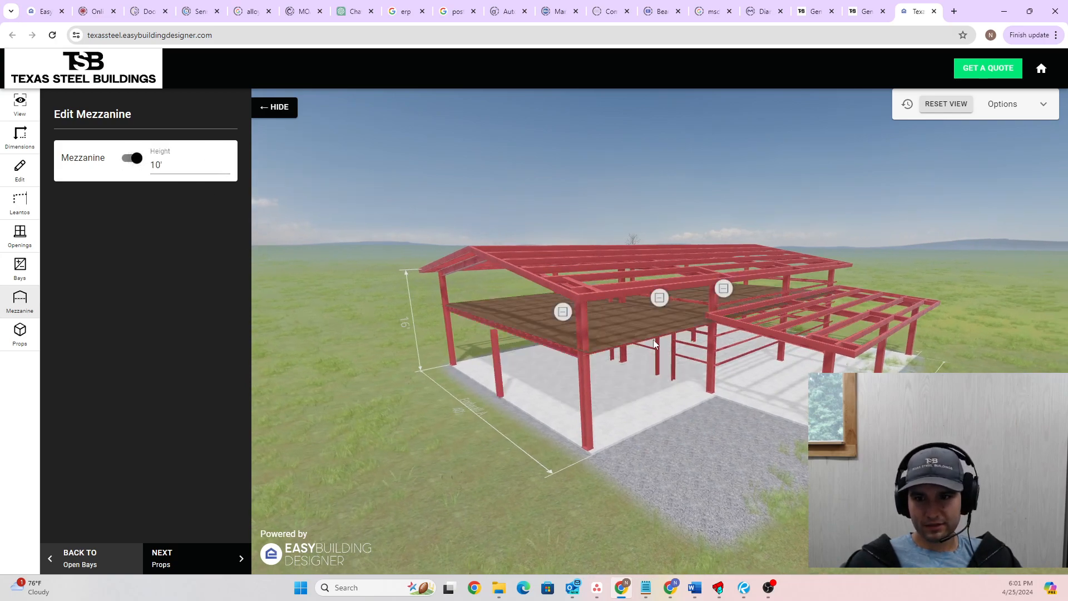
click(132, 158)
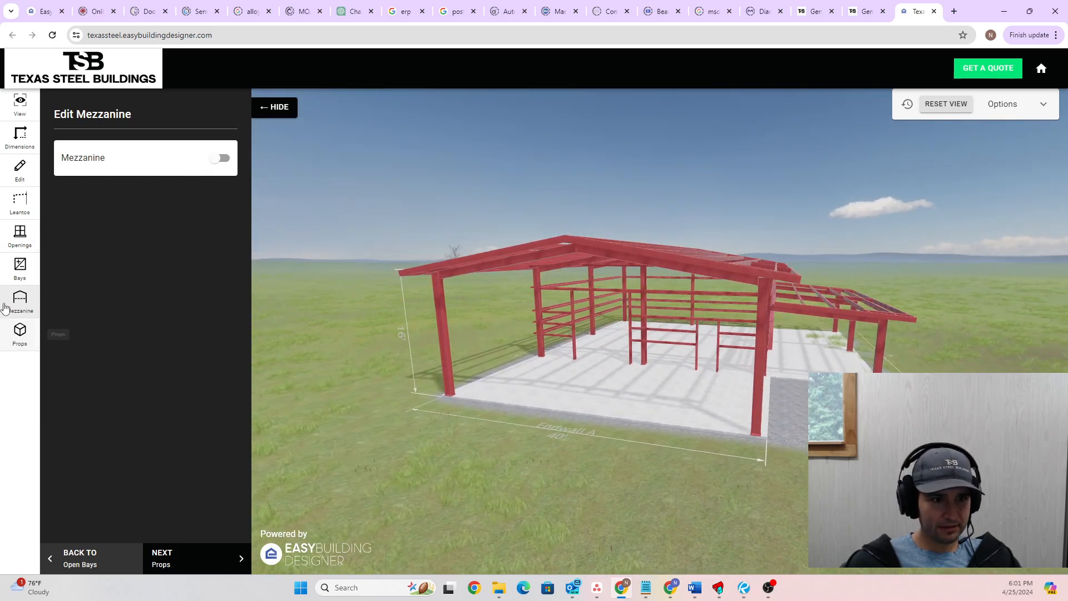
click(220, 159)
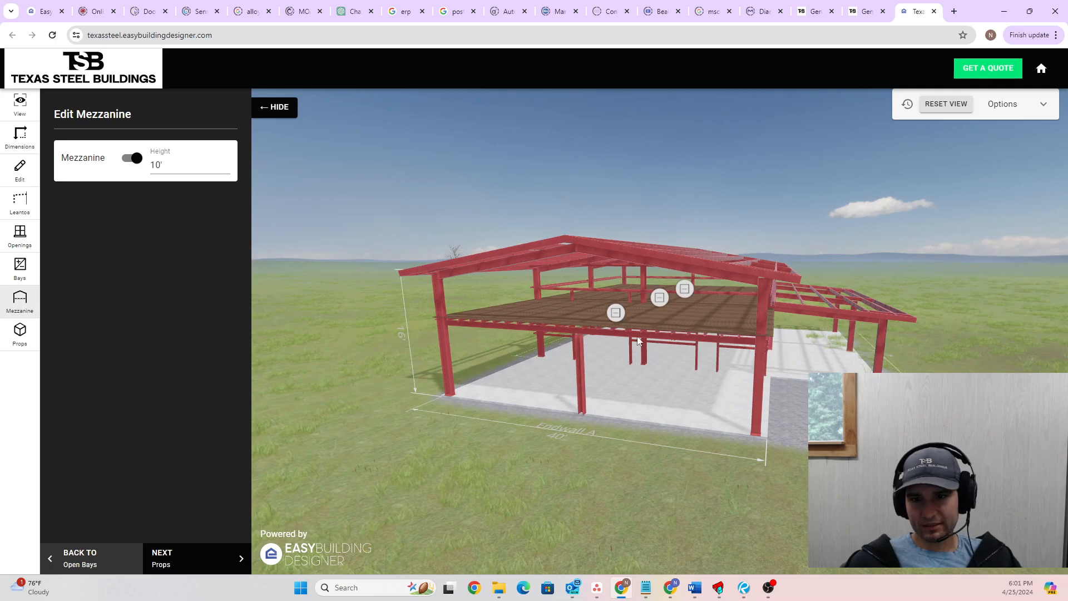
click(617, 313)
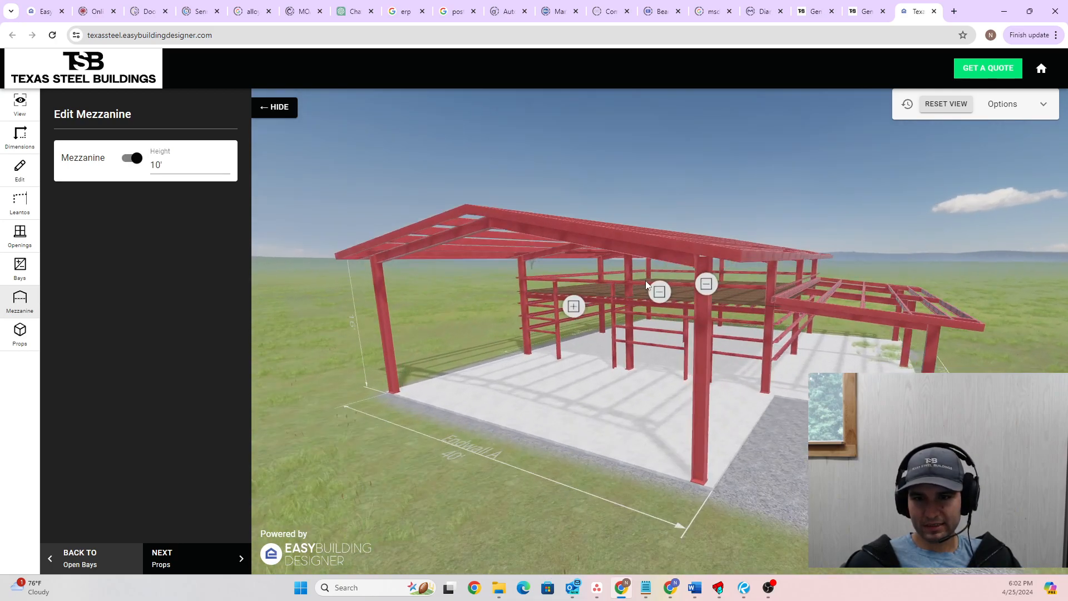
click(659, 289)
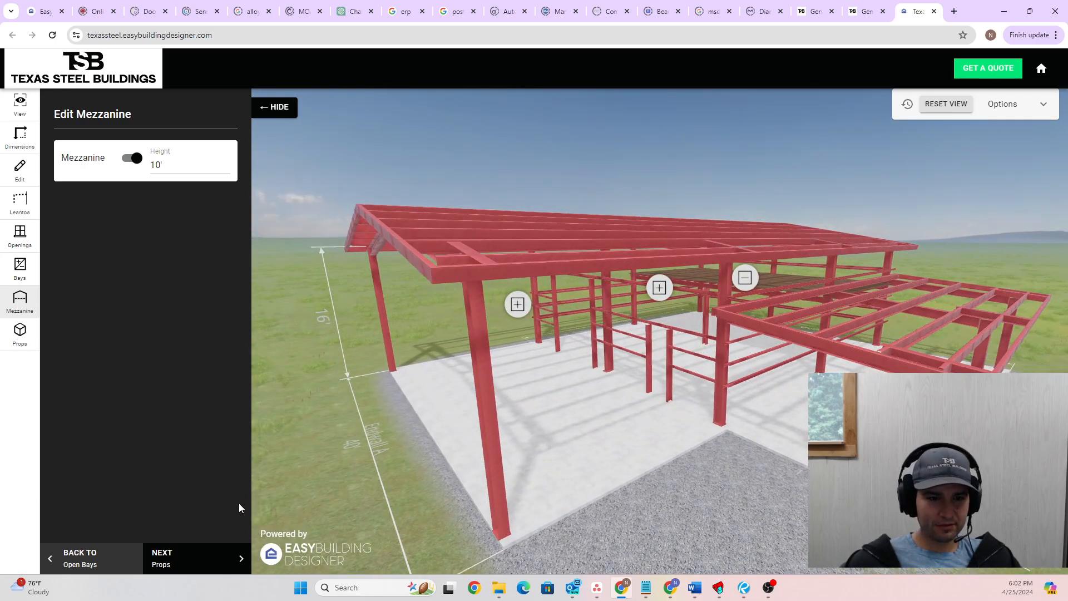
Review the building's color, overhang, sheeting profile and wainscot settings against the sheeted model.
click(20, 168)
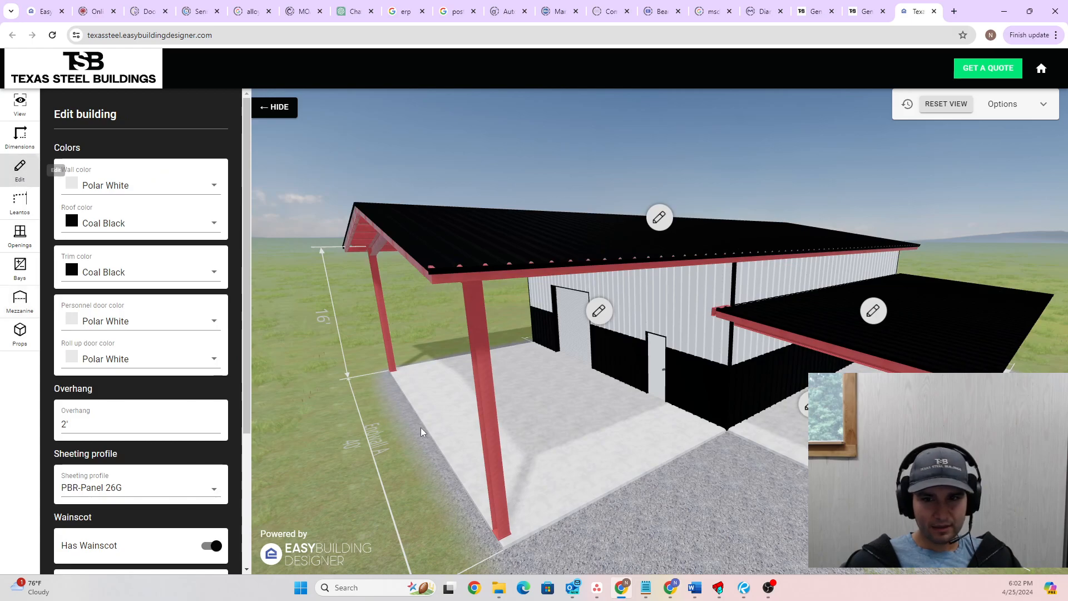
scroll(182, 358, down, 3)
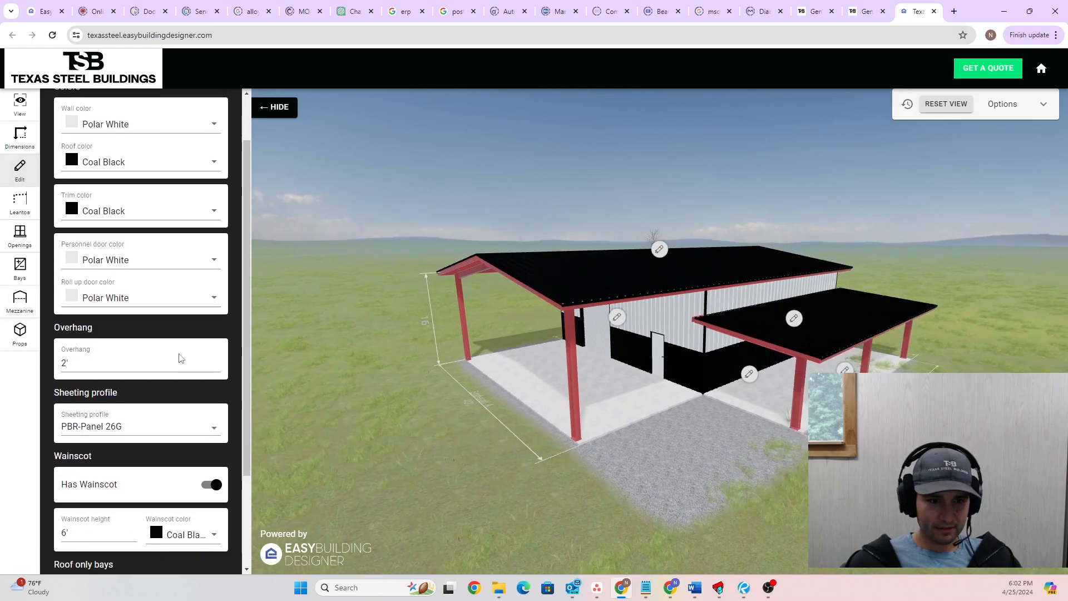
scroll(164, 362, up, 4)
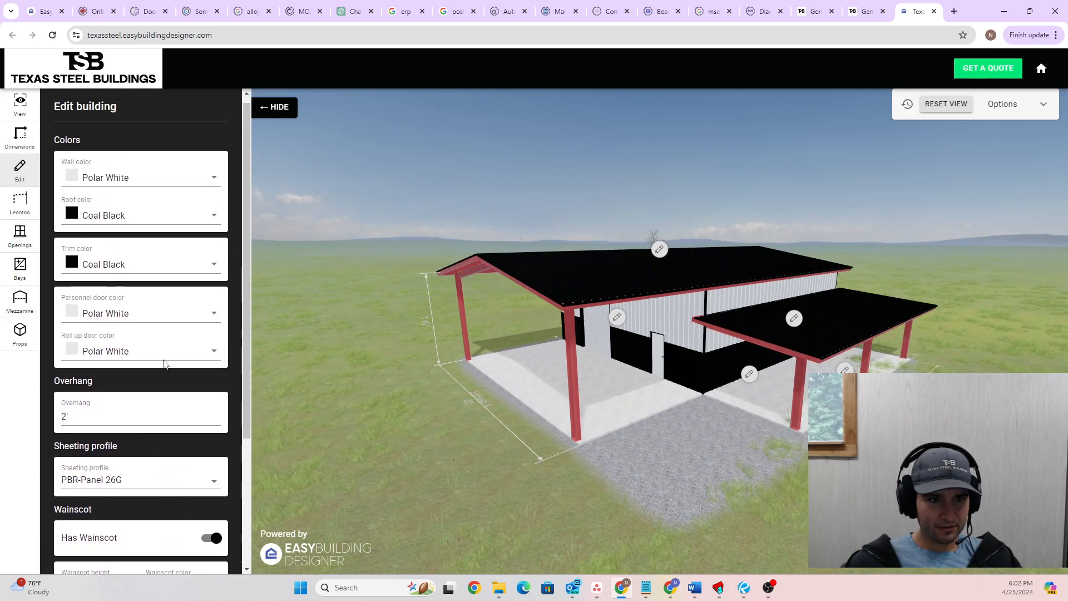
drag(285, 368, 435, 372)
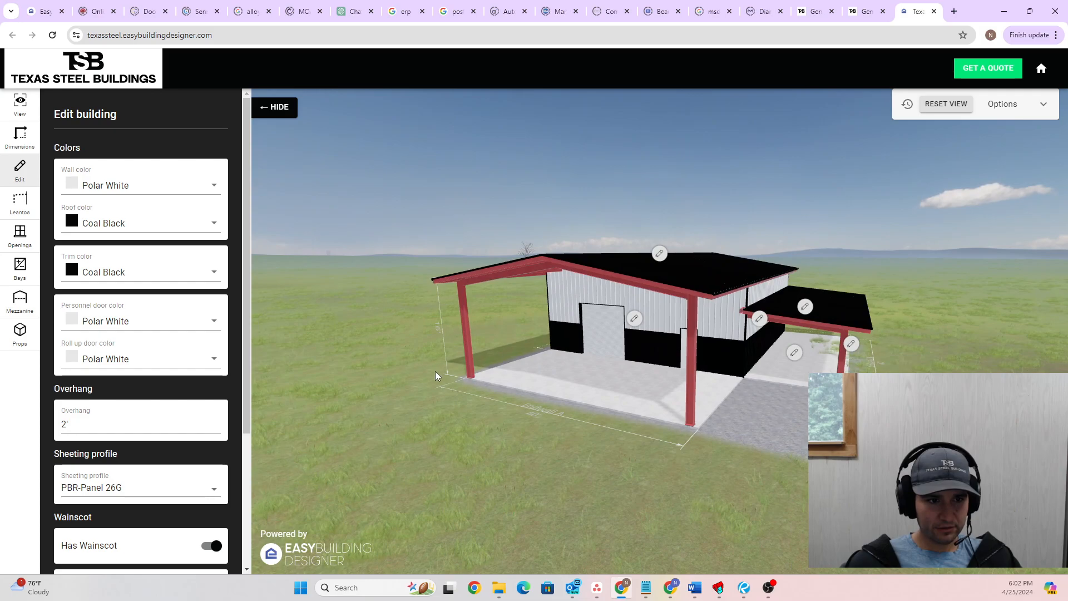
Dismiss the props introduction and place a car prop under the roof-only bay near Endwall A.
click(20, 332)
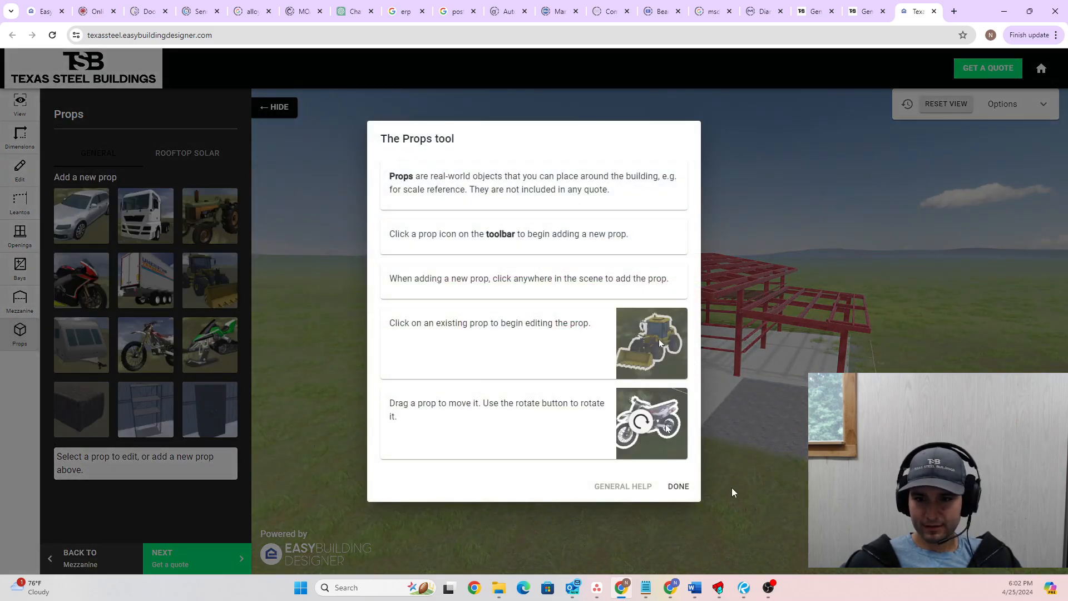
click(678, 486)
click(67, 228)
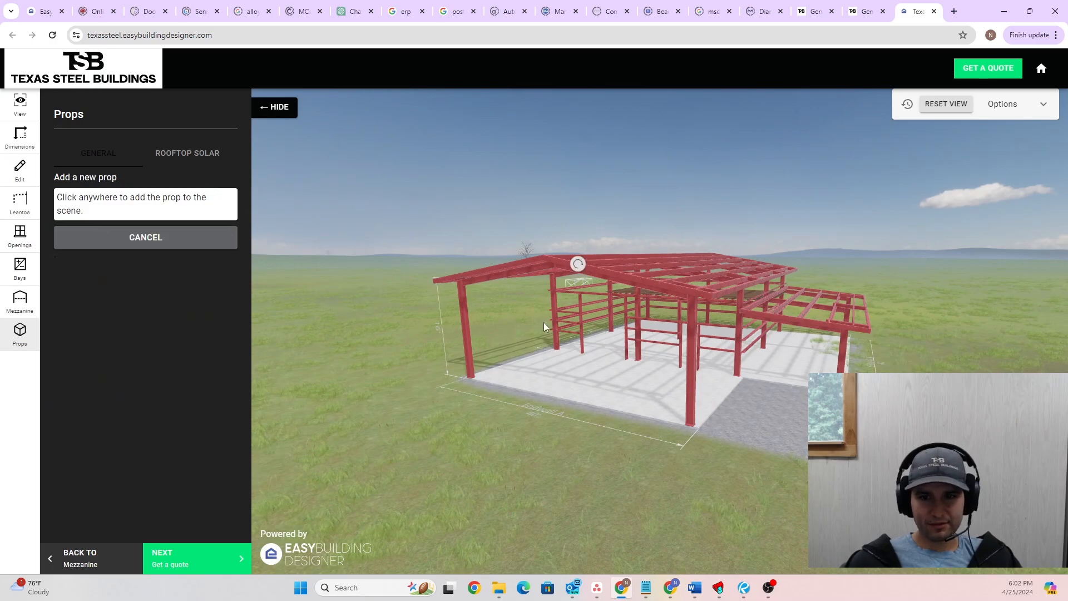
click(546, 368)
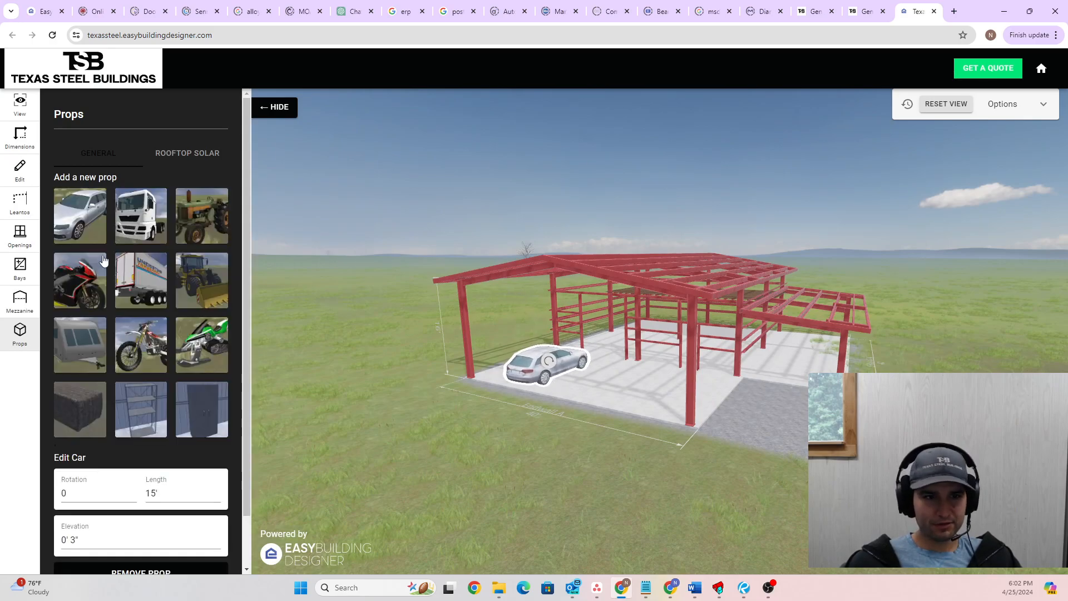
Place a truck prop beside the car, with its cab under the roof-only bay.
click(145, 220)
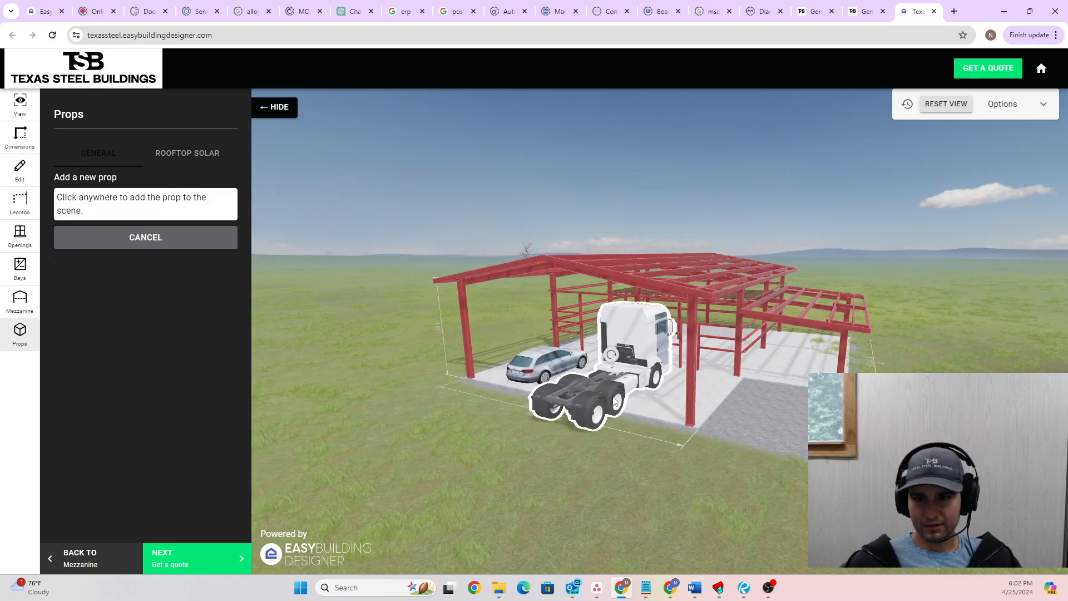
click(614, 401)
scroll(743, 479, down, 3)
drag(736, 475, 732, 386)
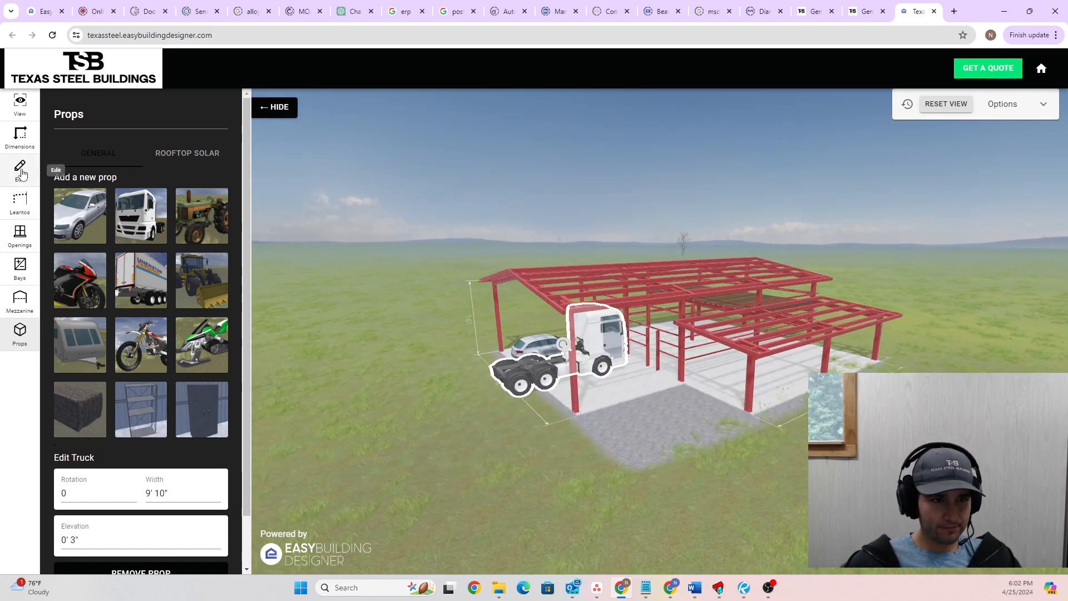
Return to the general building view, look at Endwall A with the props, and hide the sheeting.
click(19, 132)
mouse_move(410, 412)
mouse_down()
mouse_move(436, 412)
mouse_move(413, 412)
mouse_move(424, 410)
mouse_up()
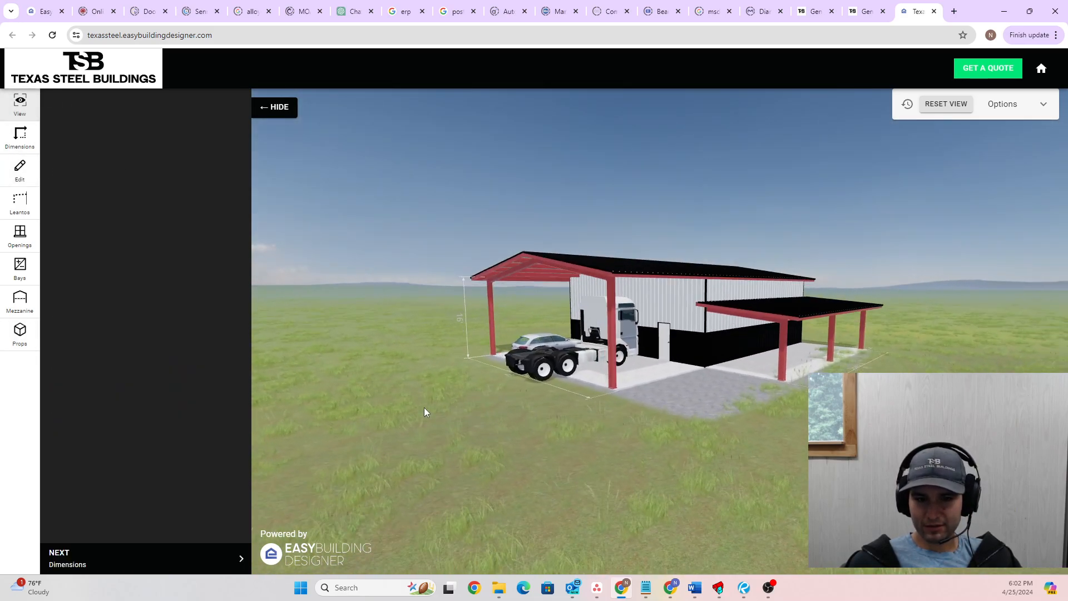
drag(536, 257, 863, 184)
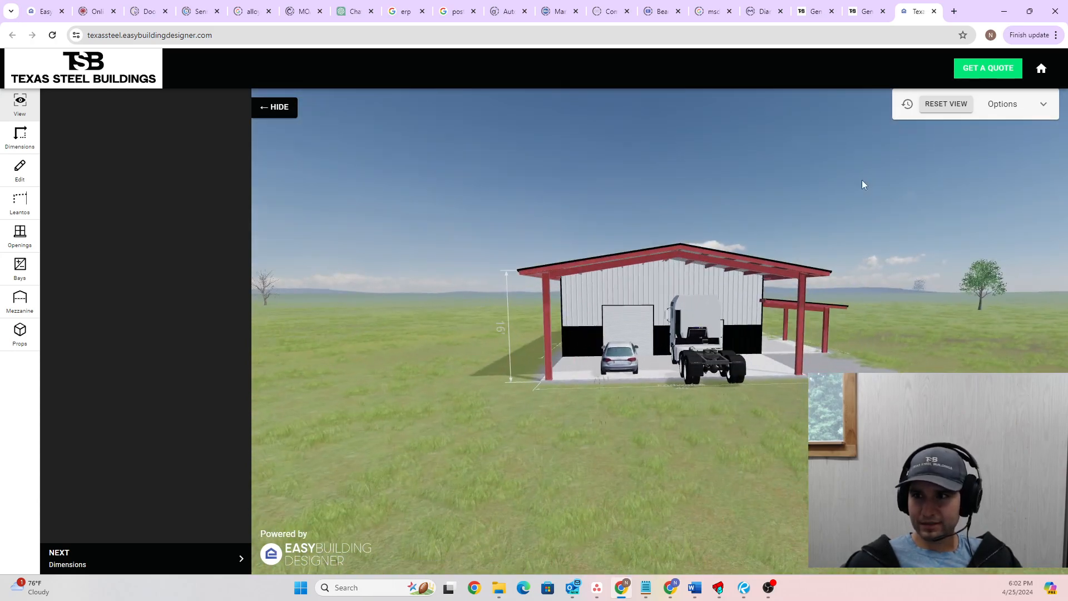
click(1042, 105)
click(1040, 136)
Examine the bare steel frame, mezzanine and lean-to from Endwall A, Sidewall B, the lean-to side and above.
drag(846, 389, 751, 427)
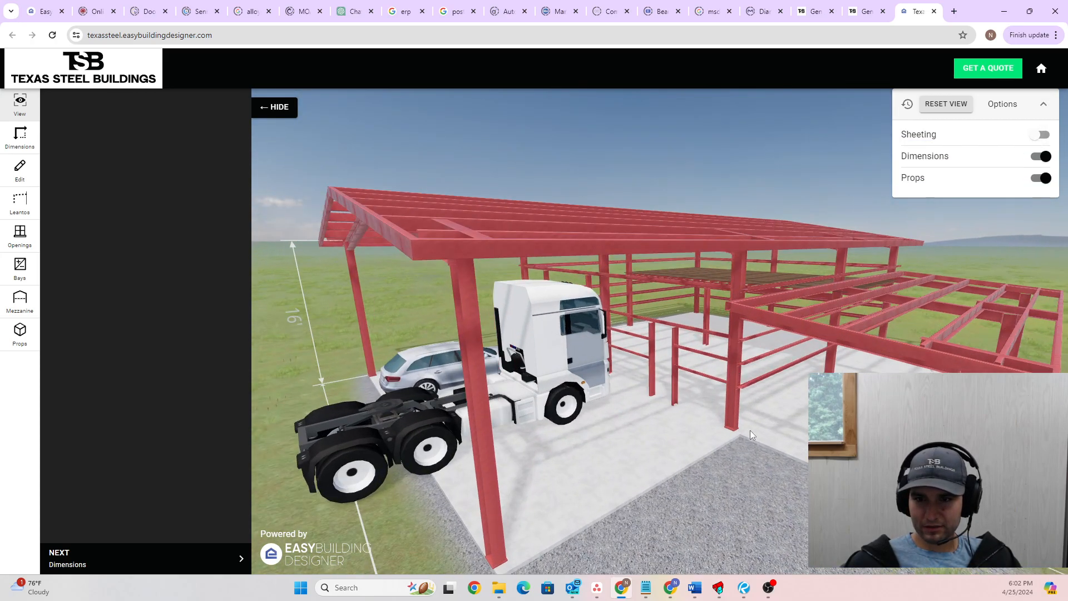
drag(654, 431, 650, 422)
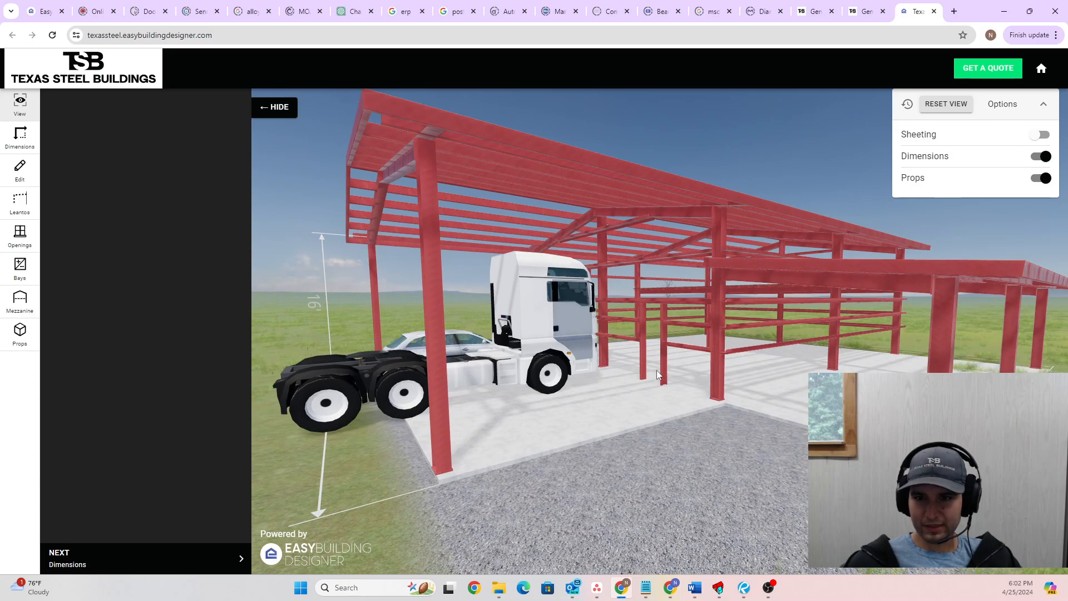
drag(639, 368, 749, 315)
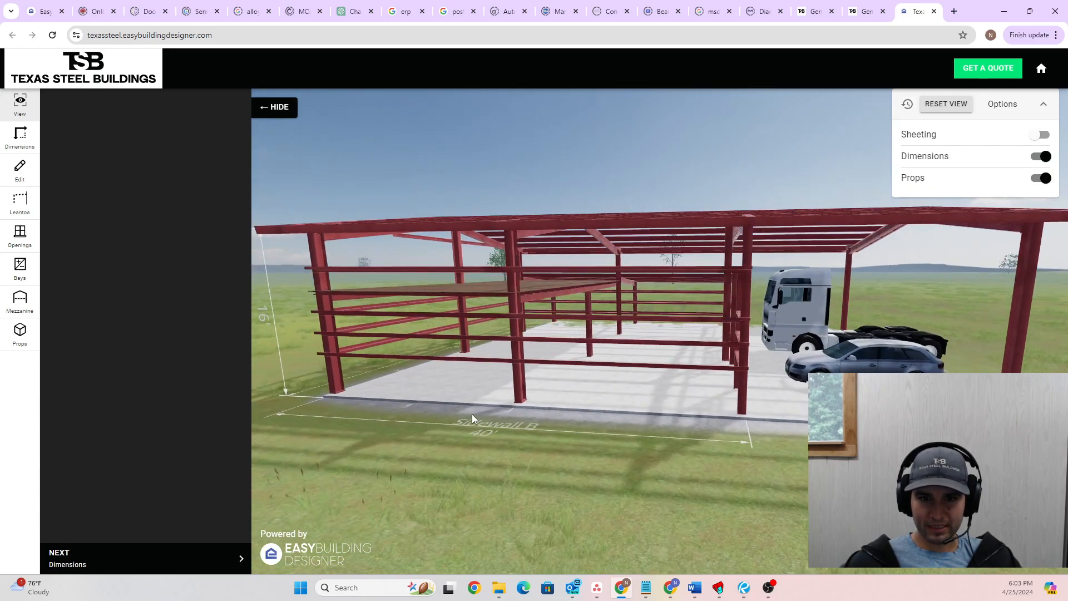
drag(472, 414, 532, 389)
drag(626, 352, 601, 381)
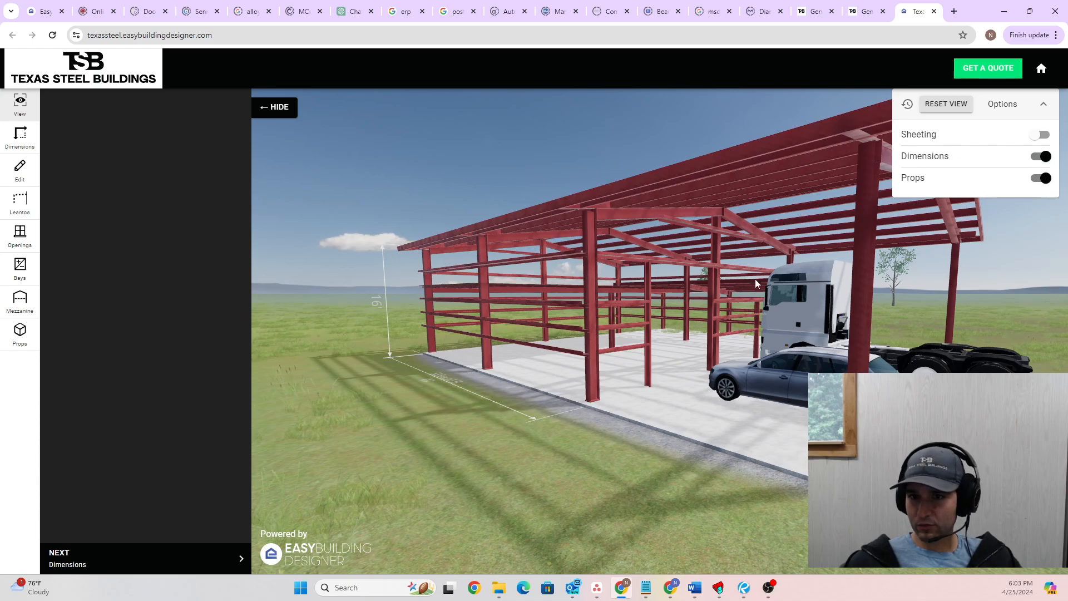
drag(751, 280, 738, 287)
drag(857, 366, 623, 346)
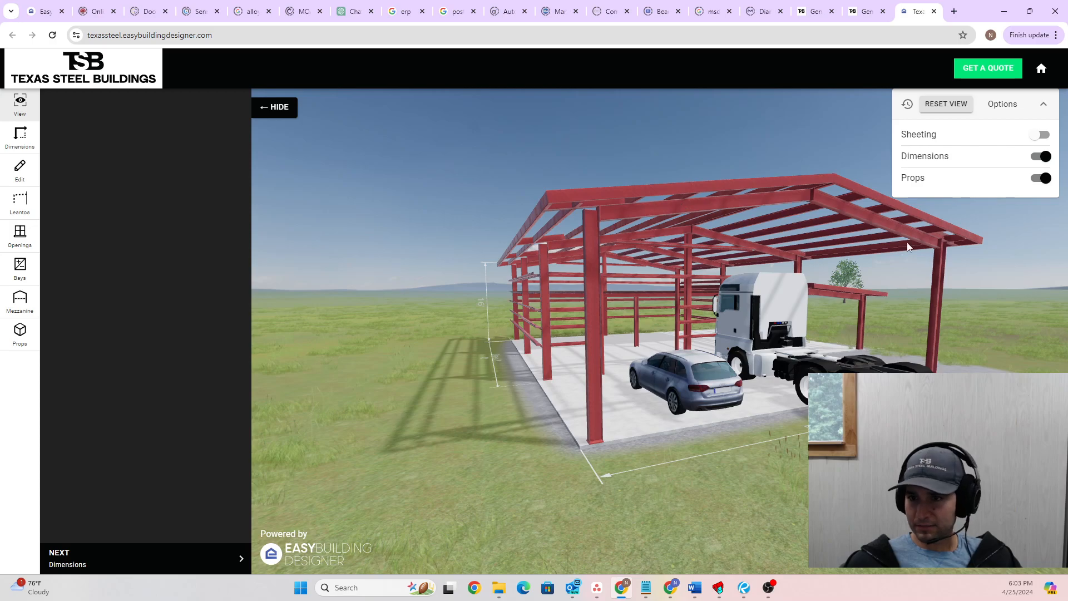
drag(956, 350, 874, 342)
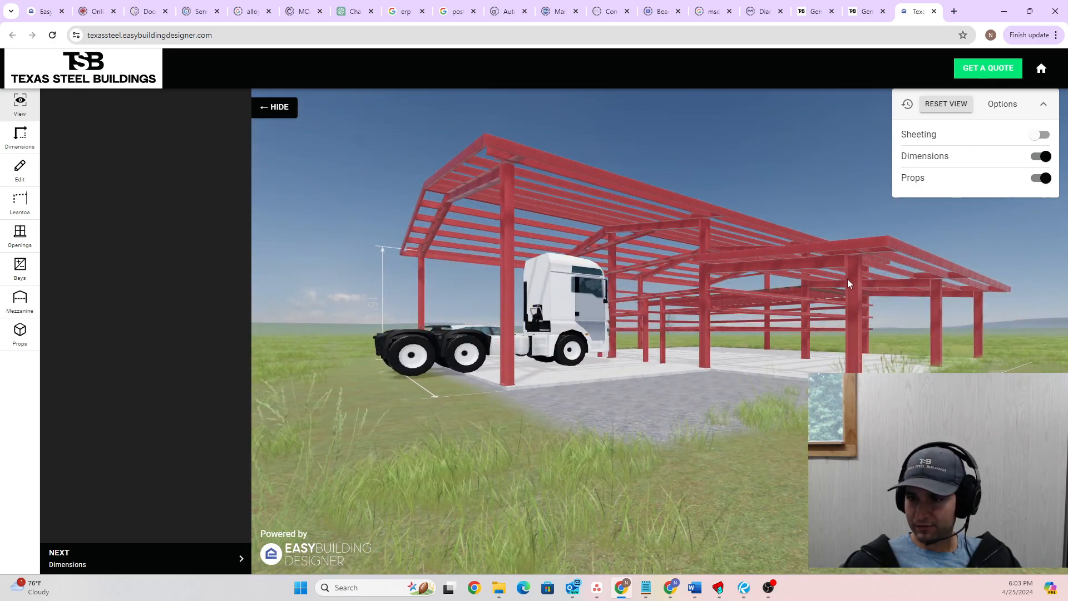
drag(936, 284, 917, 309)
drag(878, 256, 795, 303)
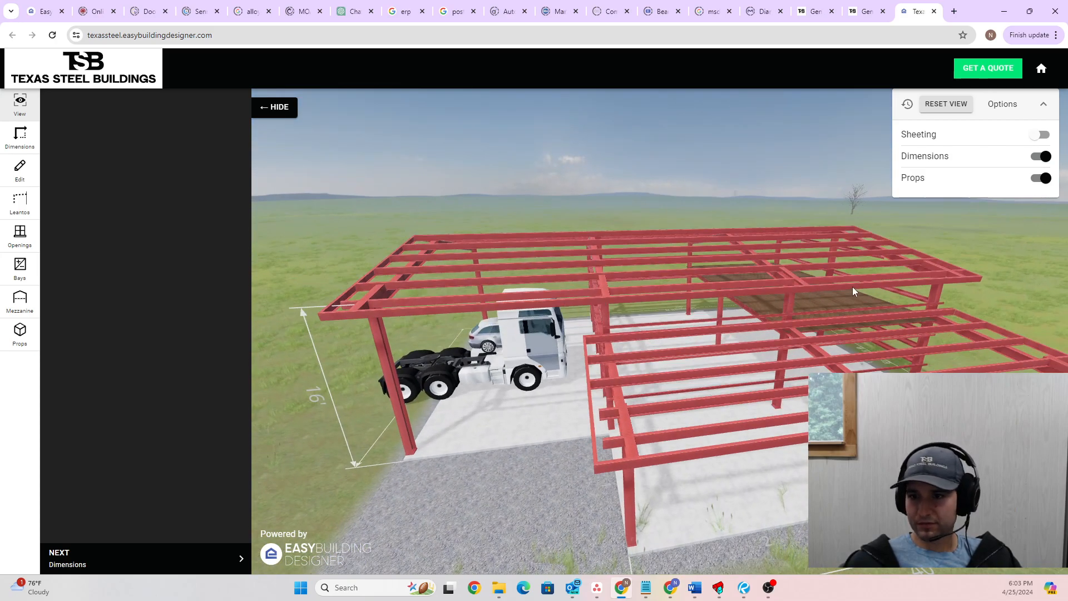
drag(749, 357, 772, 367)
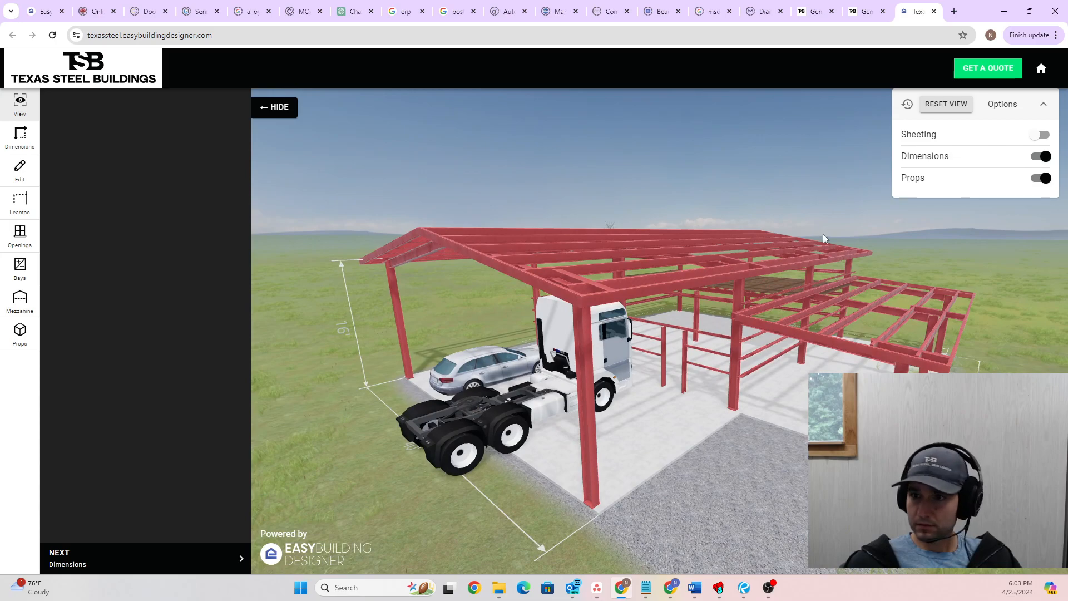
Hide and restore the dimension labels, and do the same with the props.
click(1042, 158)
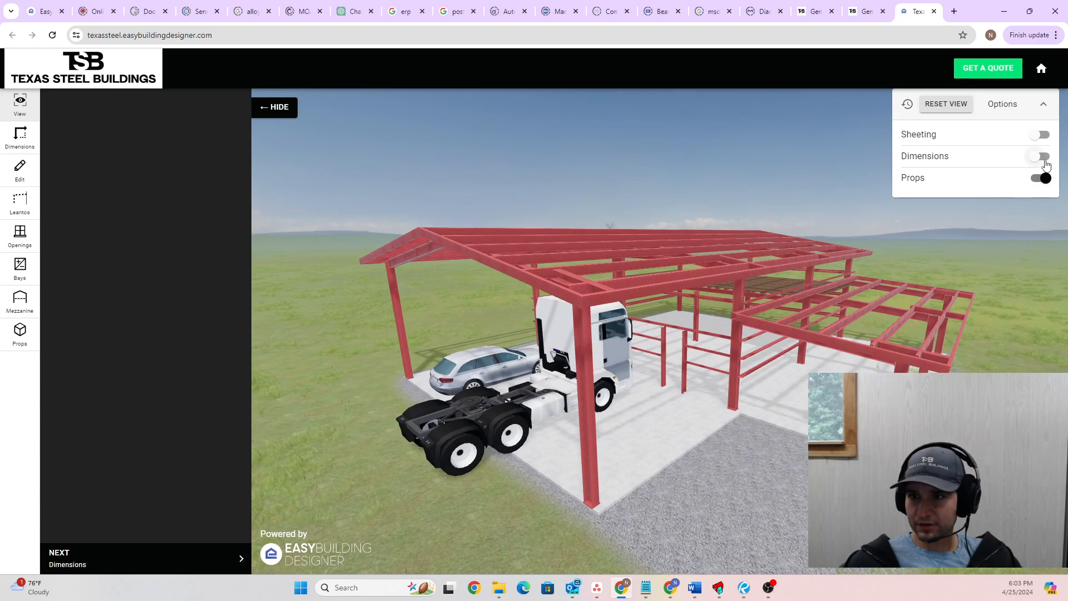
click(1044, 158)
click(1043, 180)
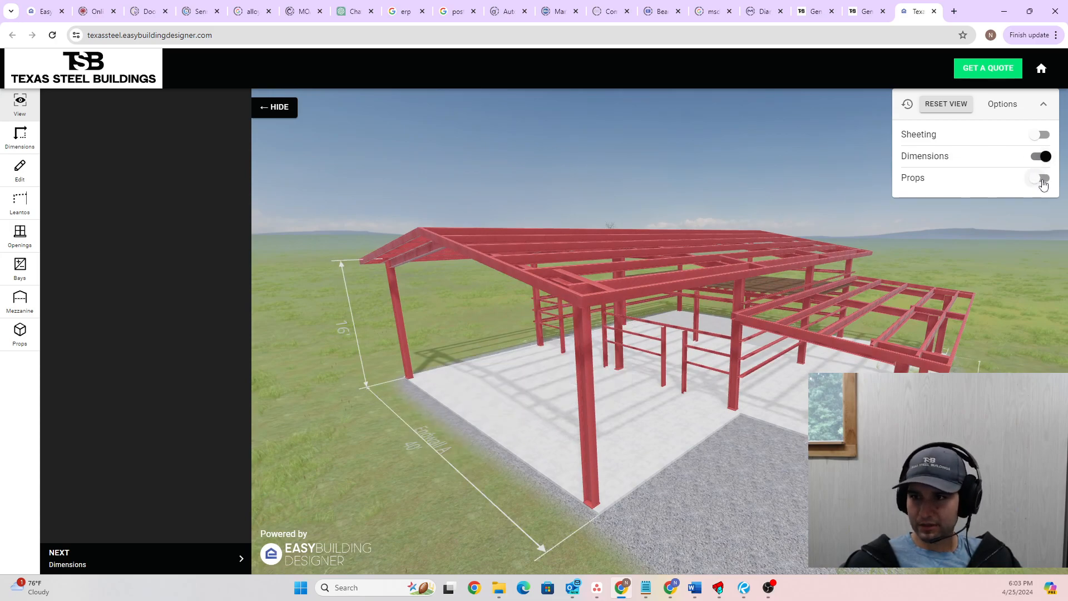
click(1043, 179)
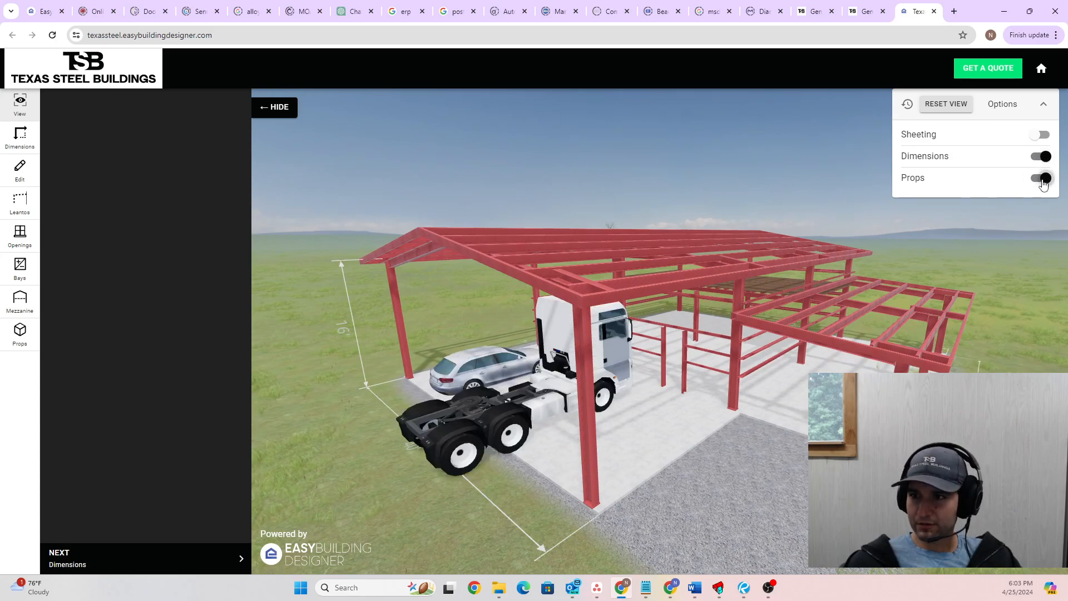
Show the sheeting, hide the props, and collapse the view options while looking over the building from Endwall A.
click(1042, 135)
click(1041, 178)
drag(582, 393, 661, 422)
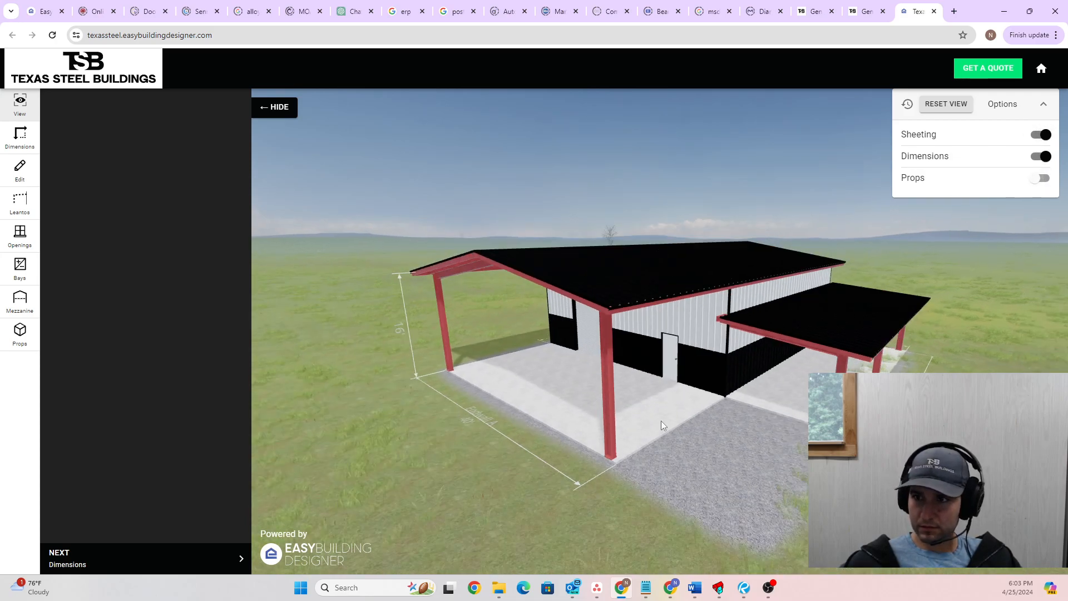
click(1044, 104)
drag(867, 181, 757, 256)
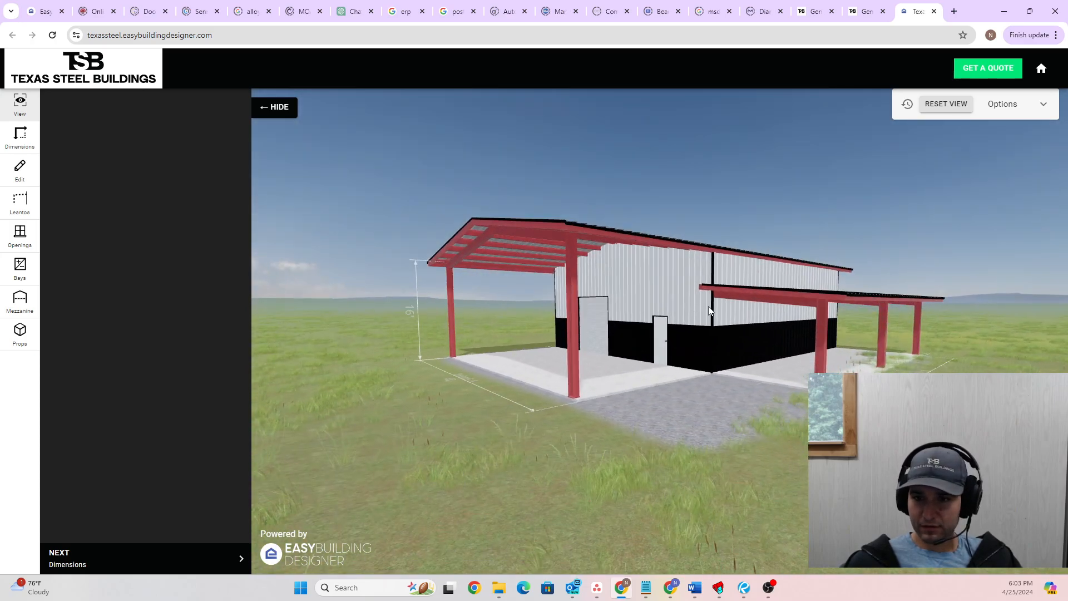
Enter building editing and select Sidewall B for editing.
click(20, 167)
drag(756, 368, 767, 393)
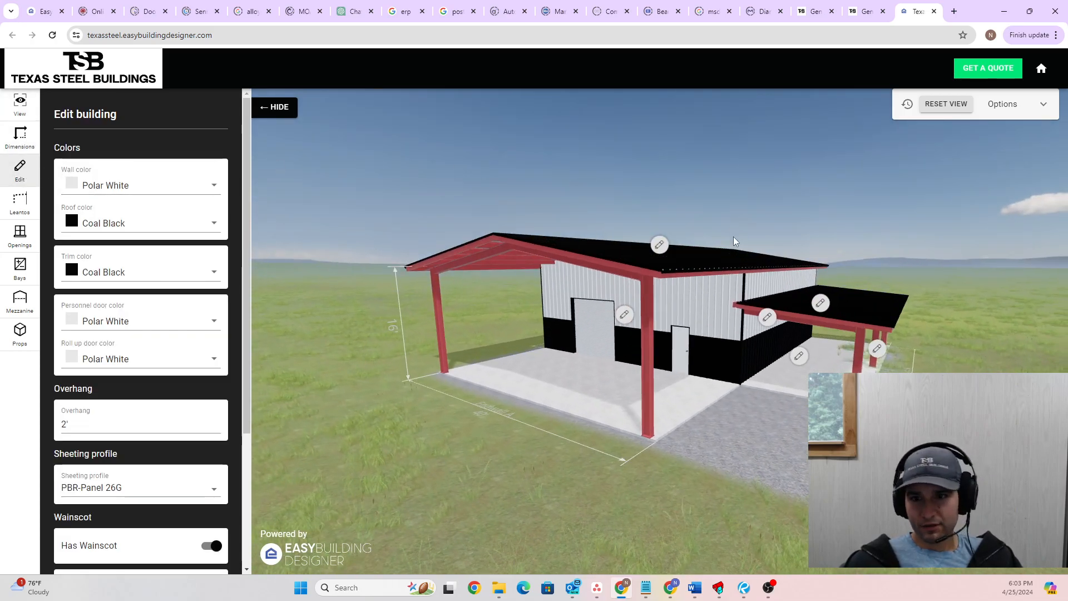
click(659, 245)
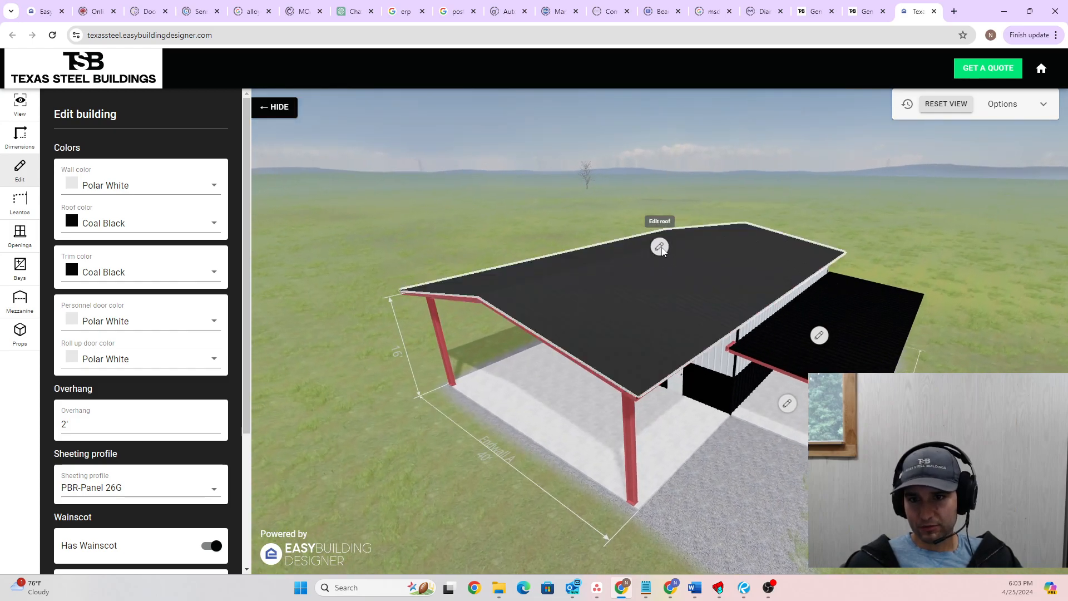
scroll(660, 252, up, 2)
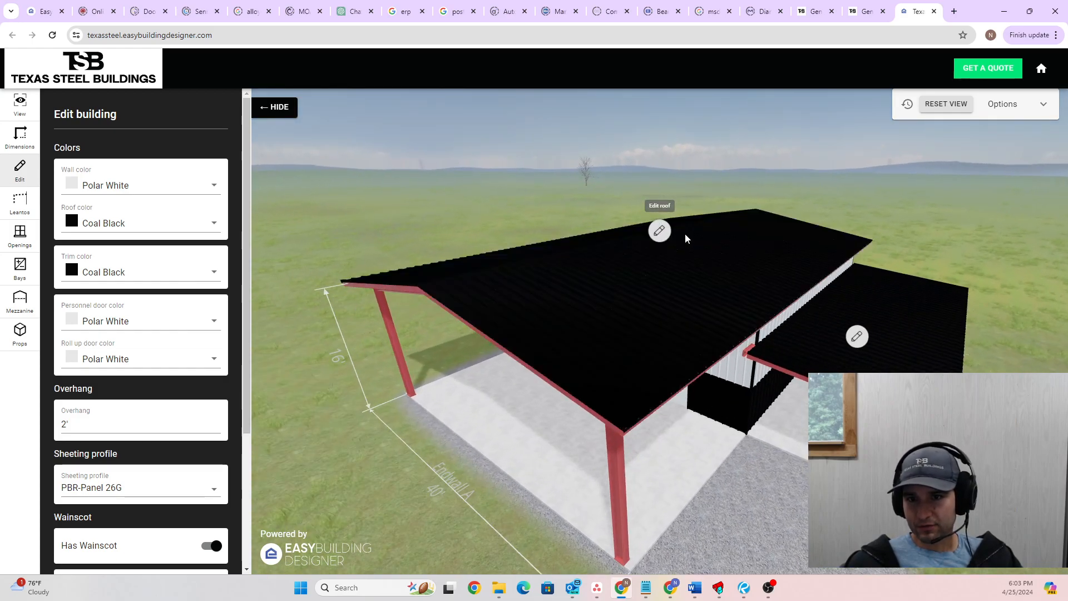
drag(782, 471, 924, 435)
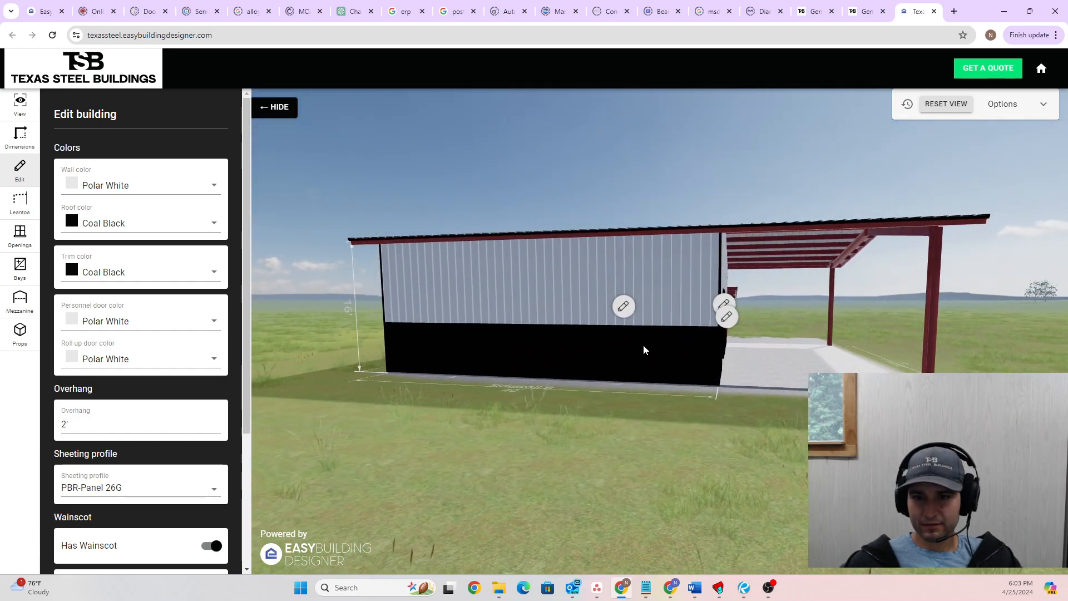
click(623, 306)
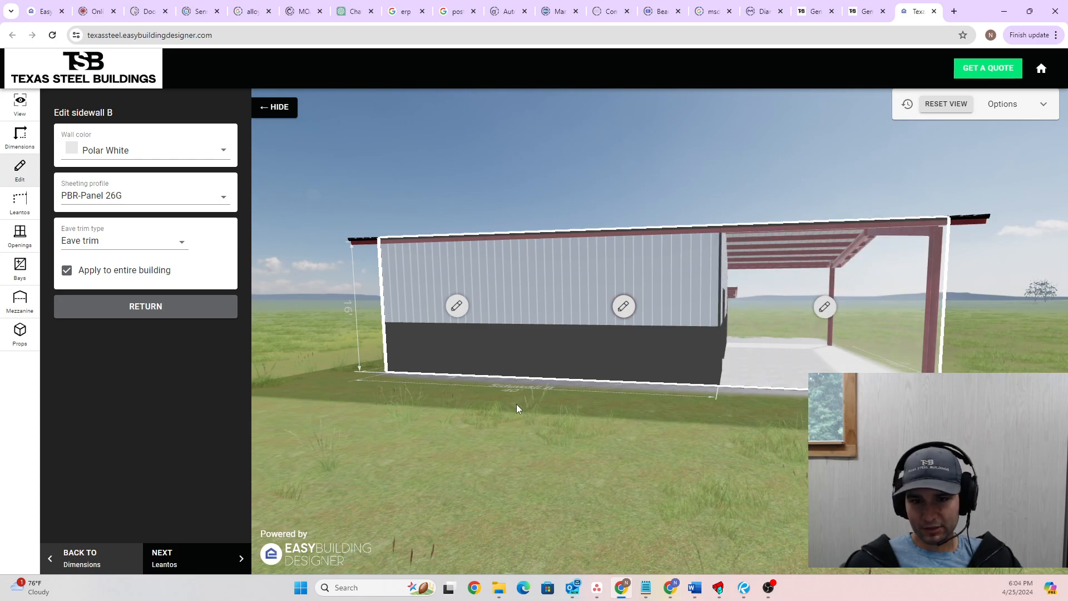
Specify a bay size of 15' for Sidewall B bay 1, the roof-only bay, and return to the sidewall settings.
click(826, 308)
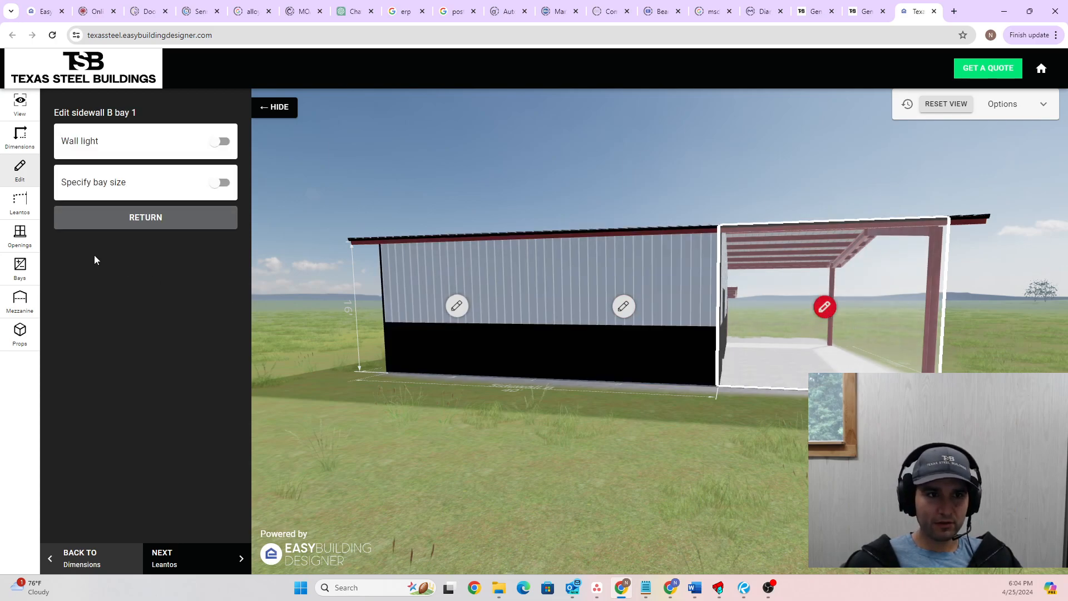
click(221, 183)
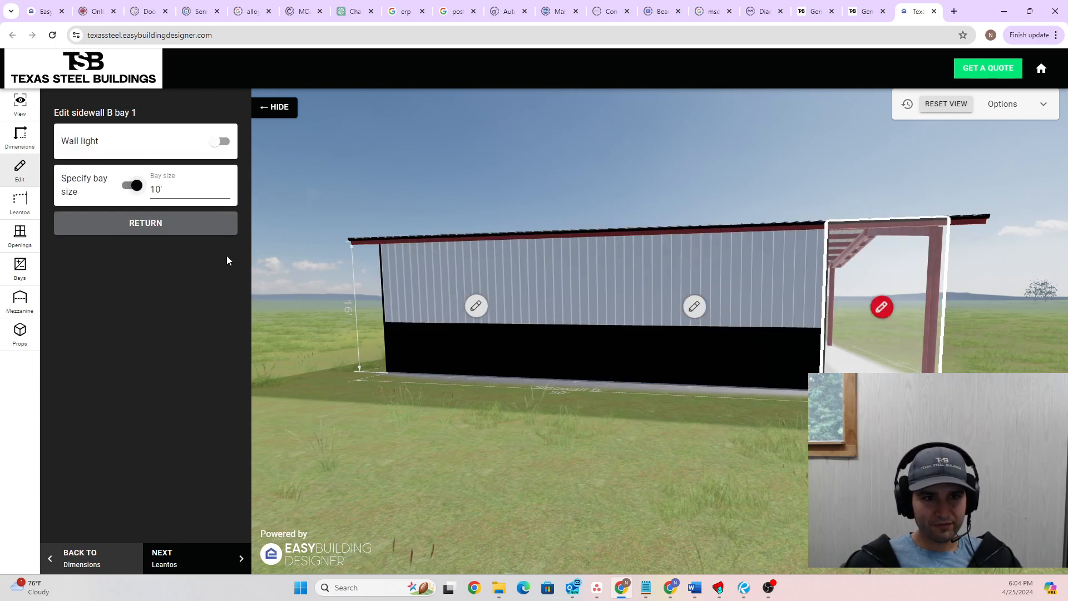
click(161, 190)
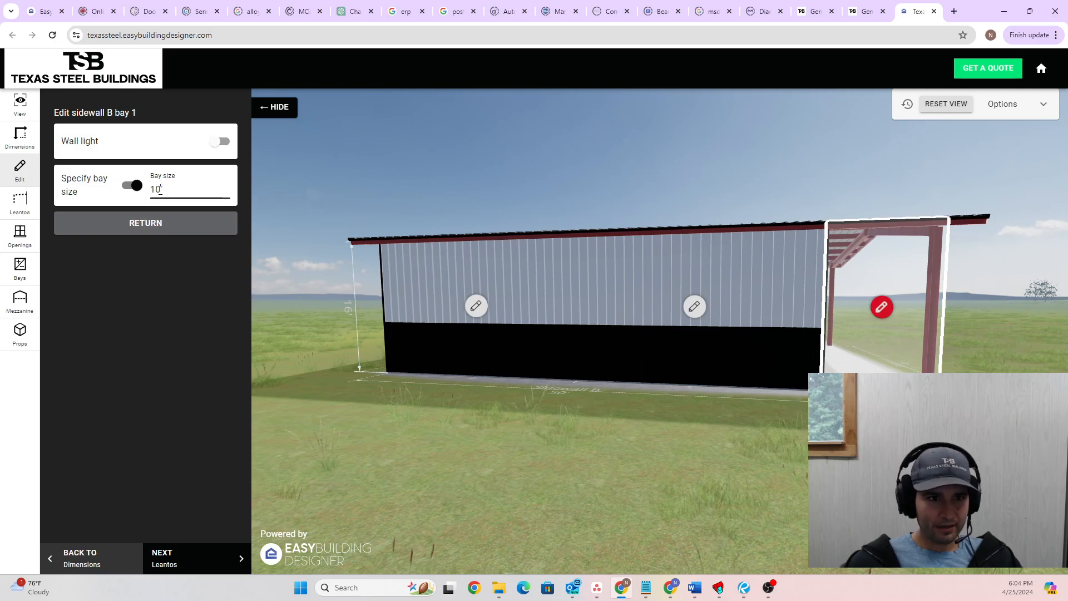
text(5)
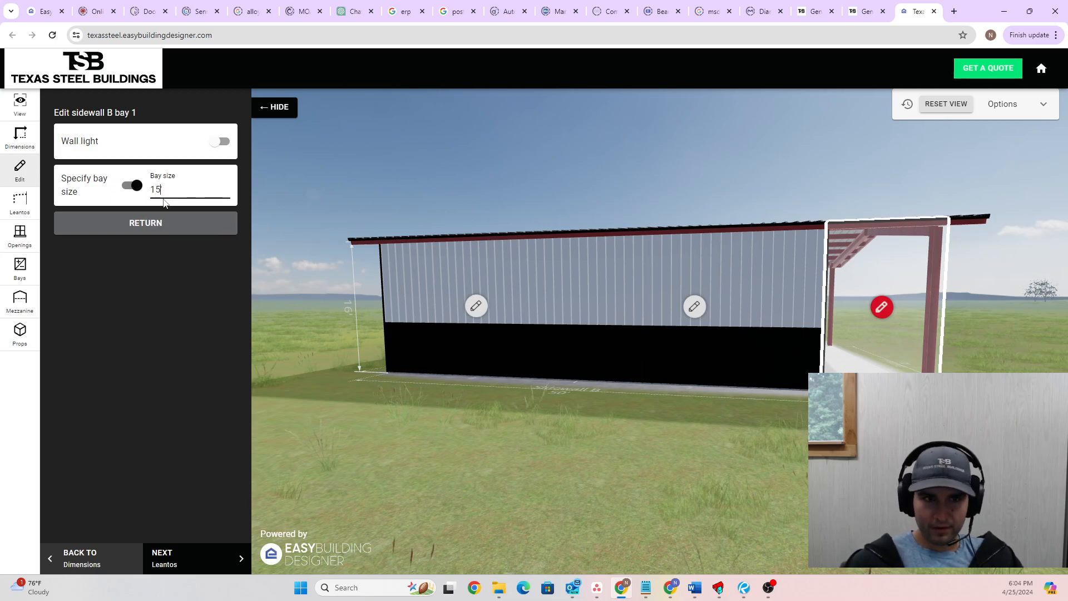
click(157, 223)
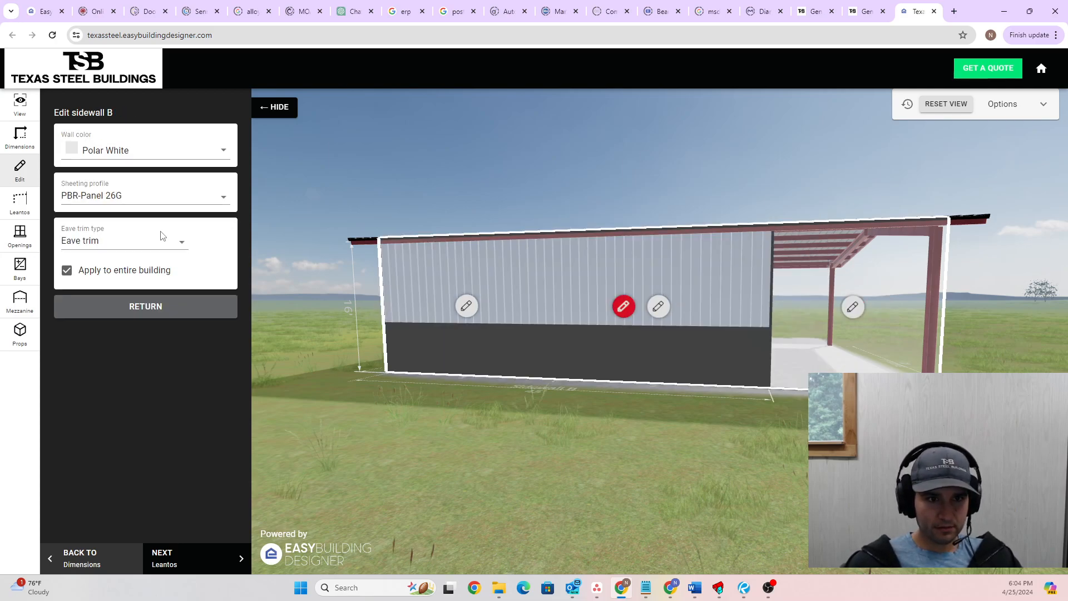
Examine the resized roof-only bay from the lean-to side and Endwall A, and leave the Sidewall B settings.
drag(786, 486, 639, 494)
scroll(639, 494, down, 2)
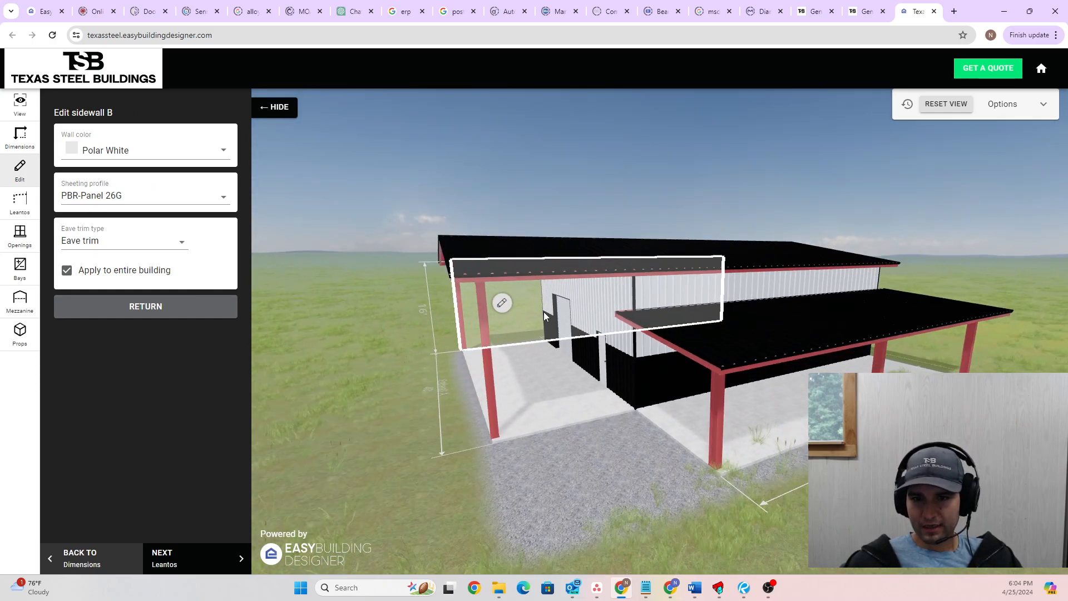
scroll(639, 494, up, 3)
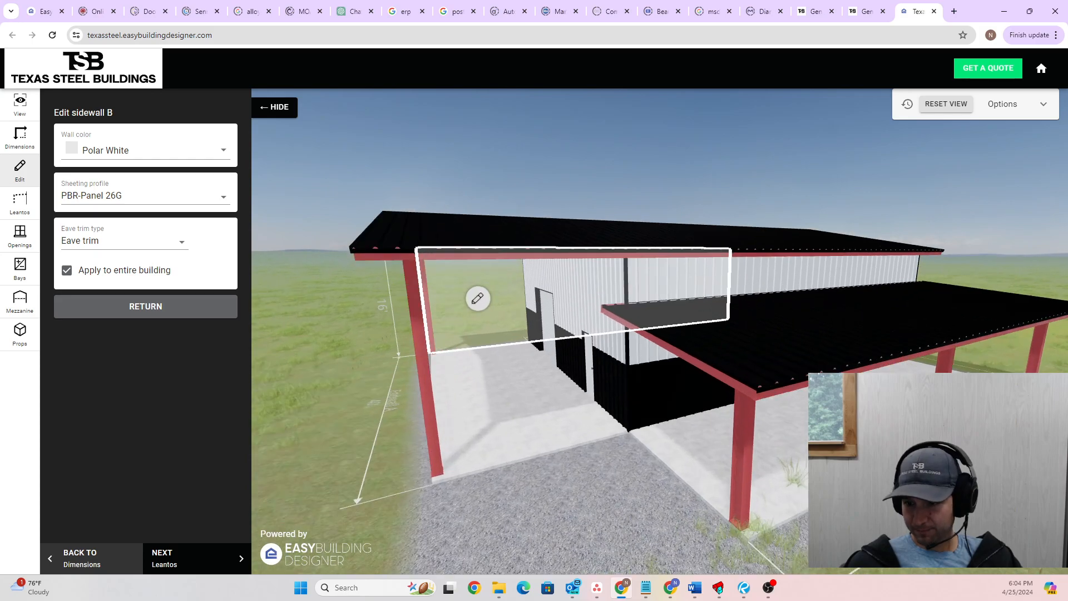
scroll(544, 483, down, 3)
drag(544, 470, 582, 427)
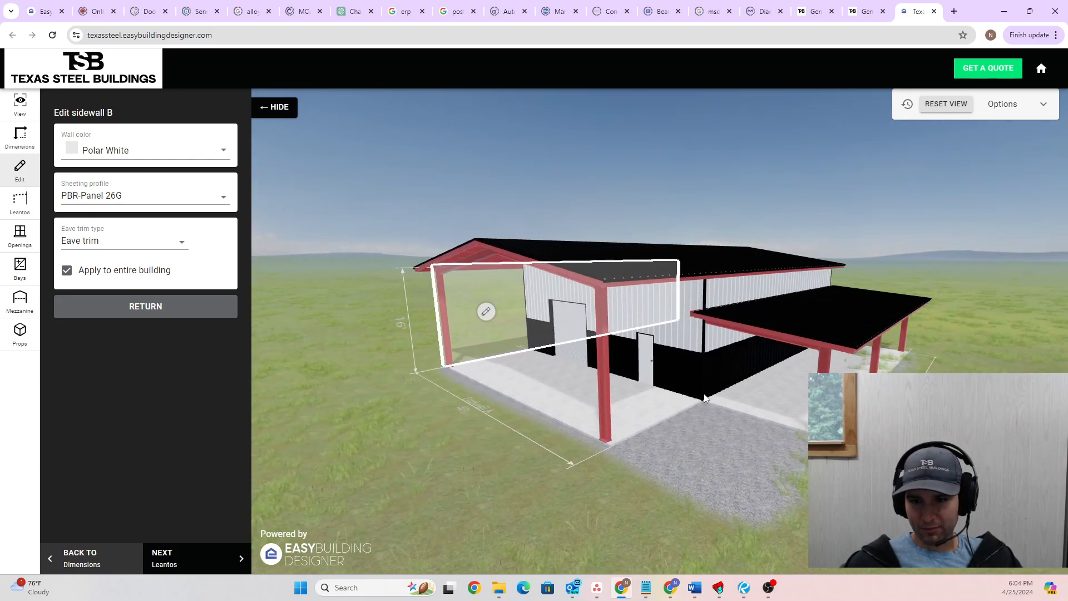
drag(586, 436, 537, 446)
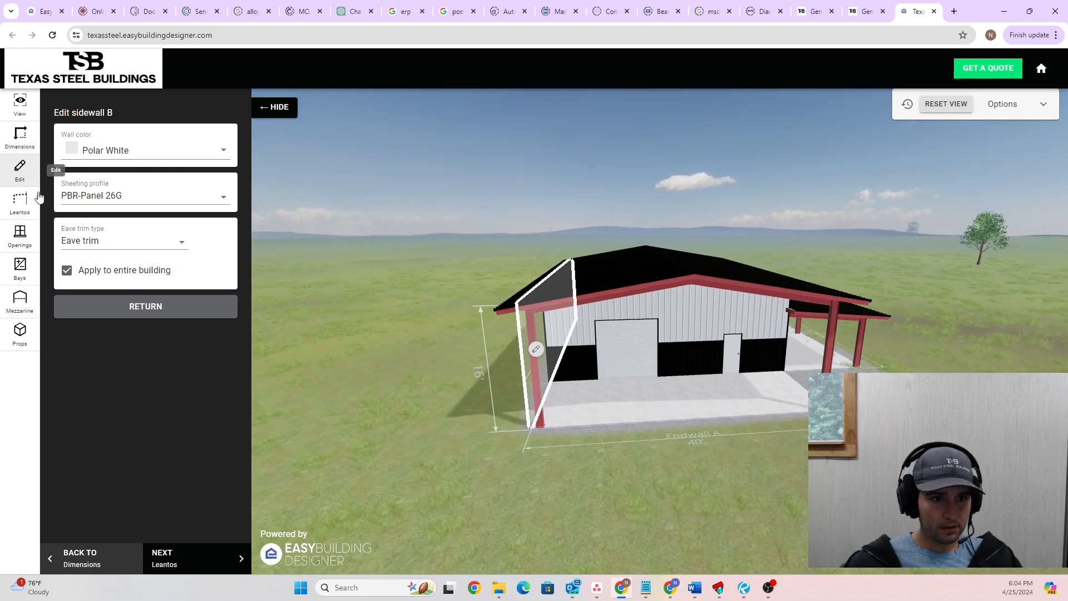
click(140, 307)
Open Endwall A bay 2 for editing and specify its bay size as 10'.
drag(413, 406, 369, 363)
scroll(676, 347, up, 2)
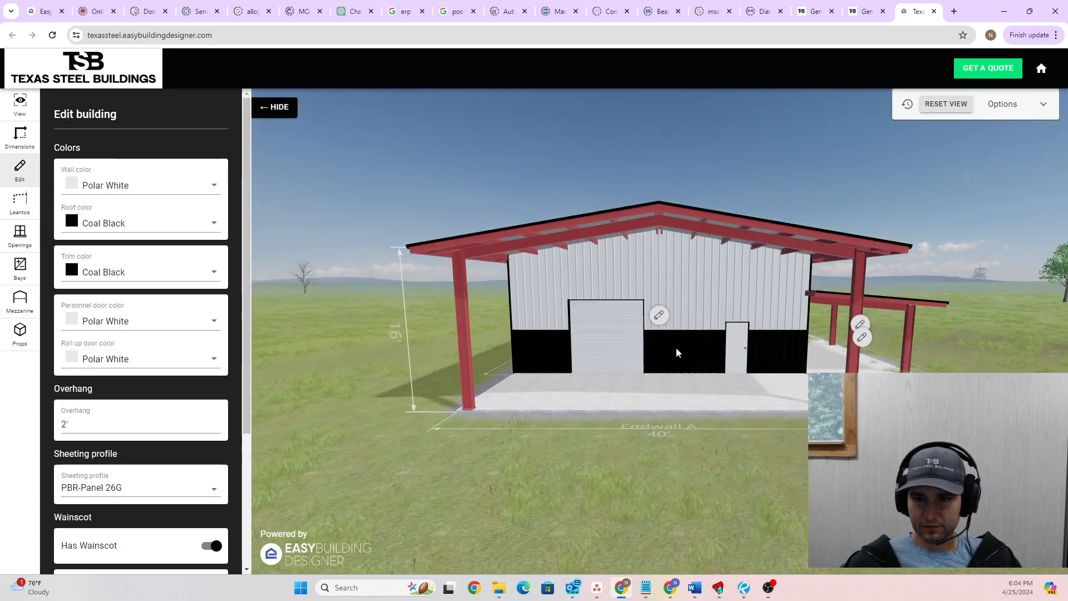
scroll(676, 347, up, 2)
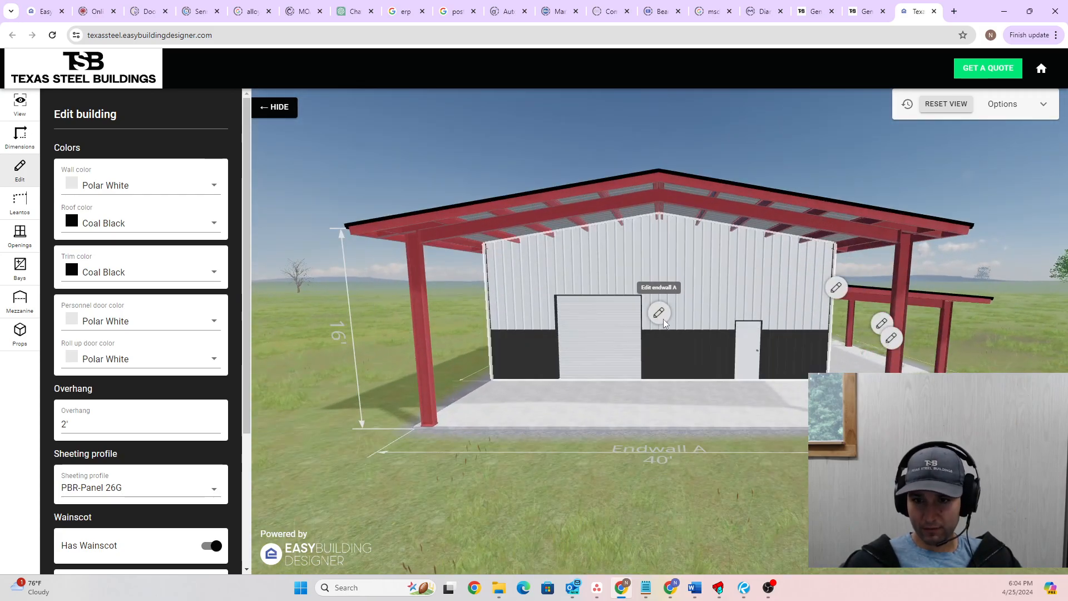
click(663, 318)
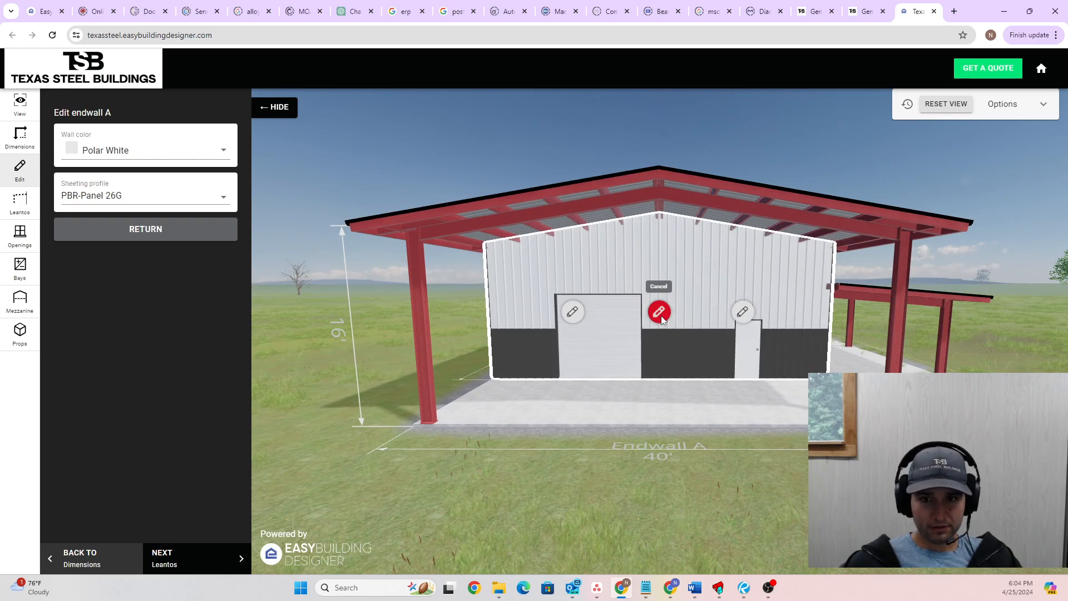
click(573, 312)
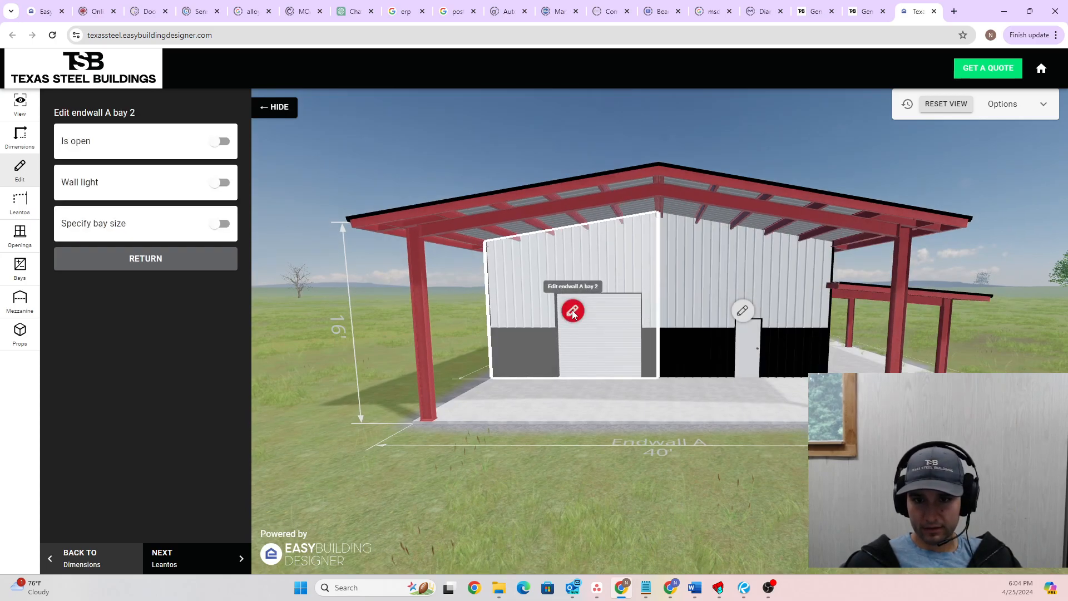
click(187, 228)
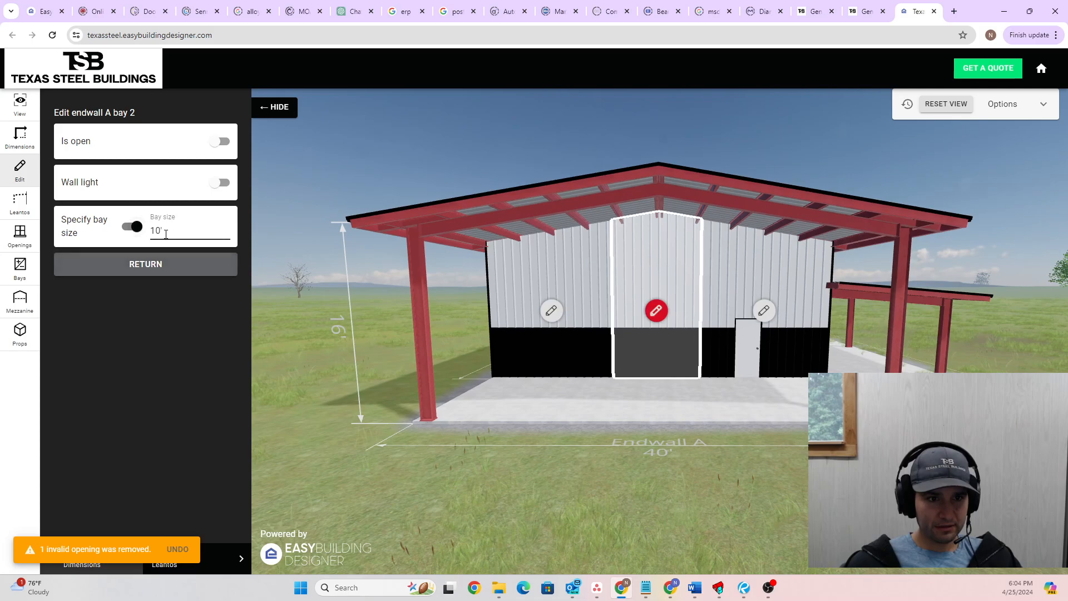
Specify a 10' bay size for Endwall A bay 1 and for bay 3.
click(764, 310)
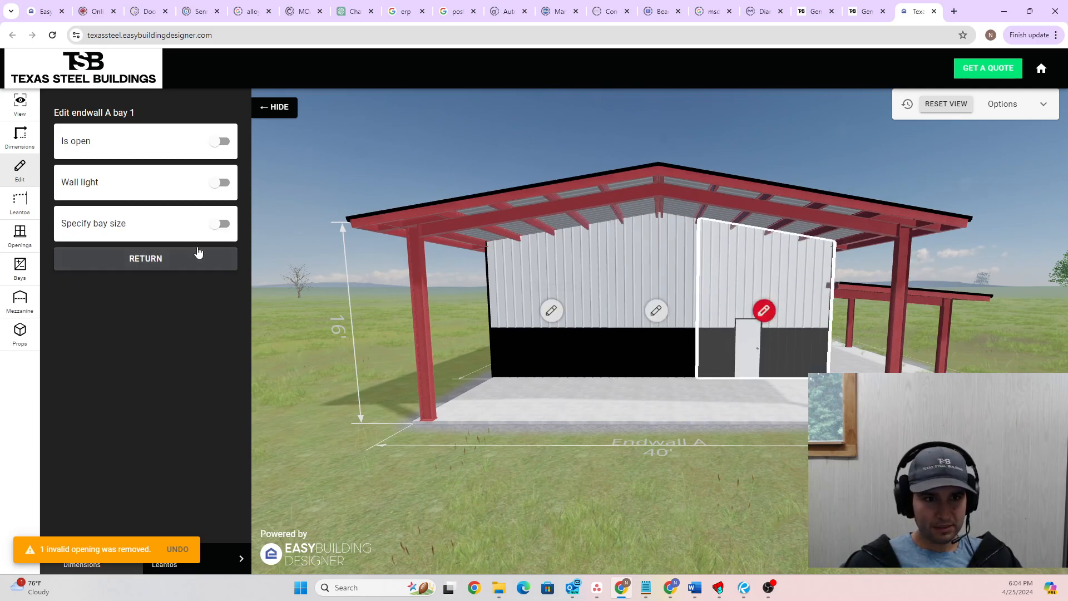
click(221, 224)
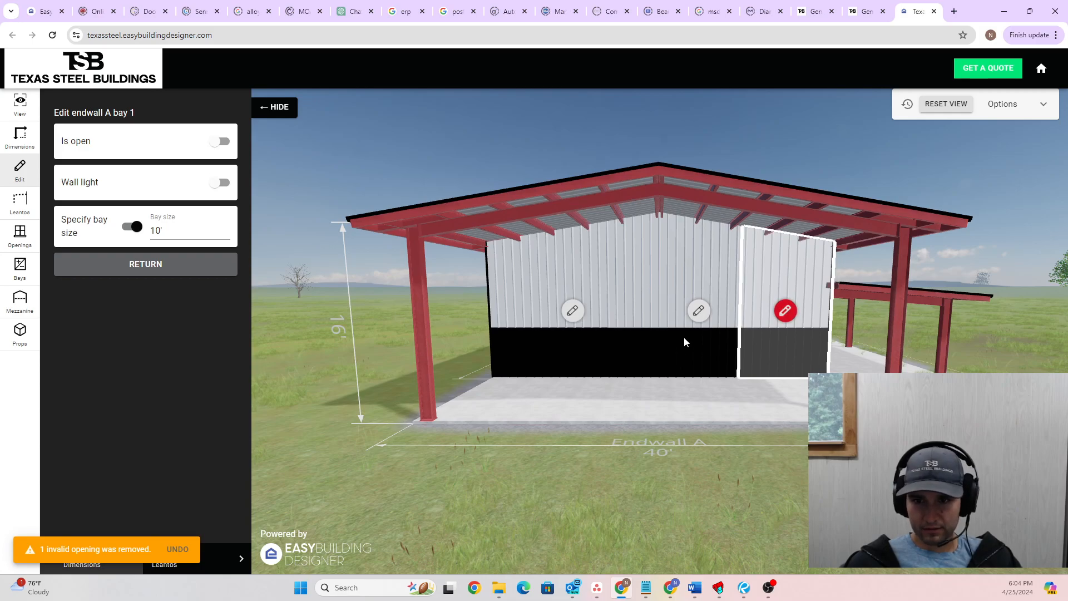
click(699, 310)
click(576, 310)
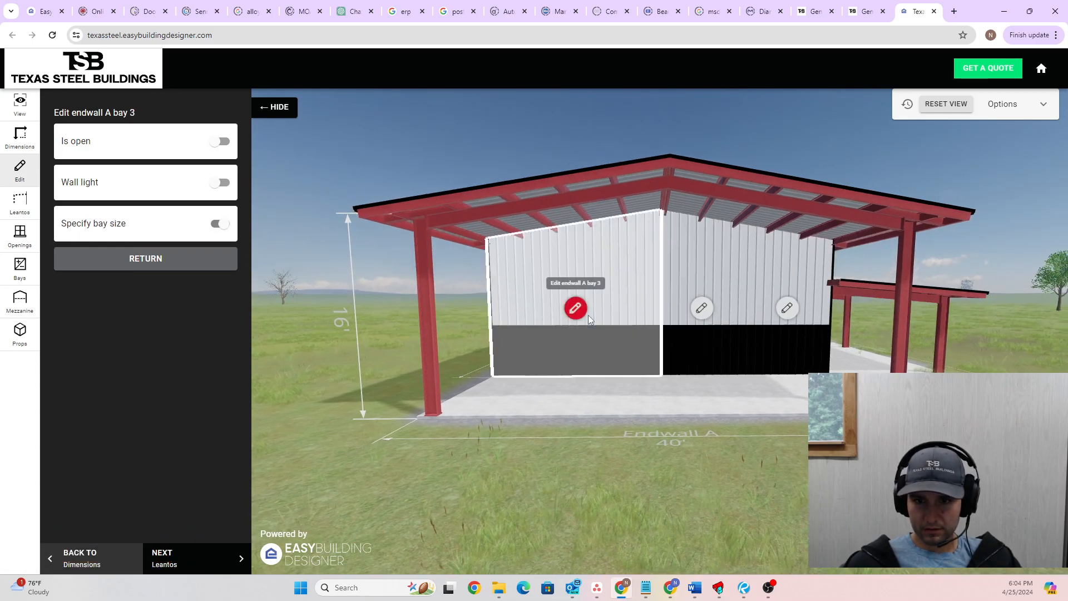
click(221, 224)
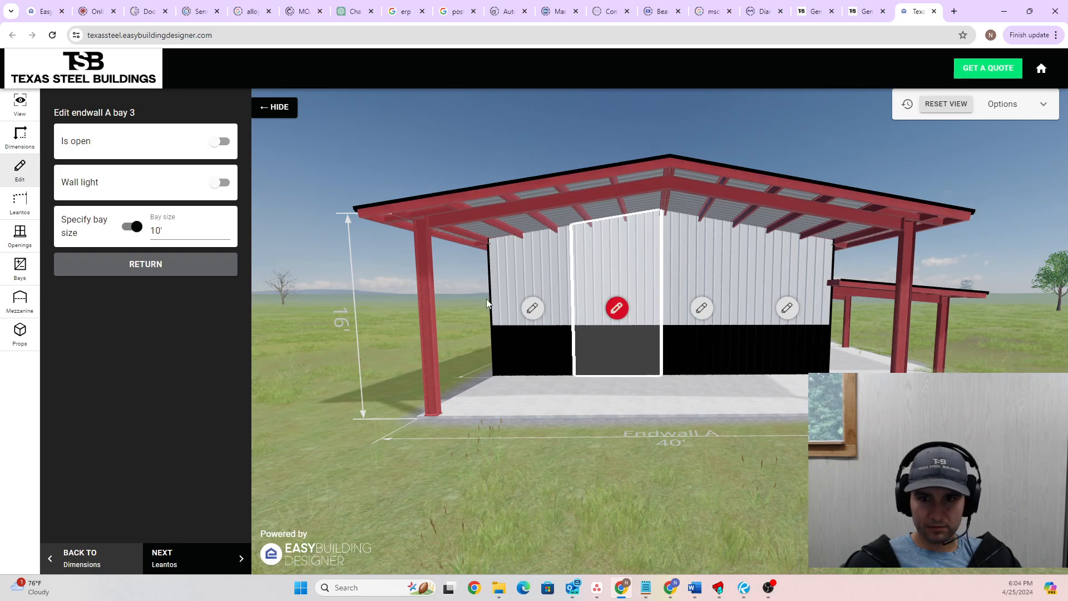
Set the bay size of Endwall A bay 2 to 20', giving the wall a wide center bay.
drag(658, 315, 637, 307)
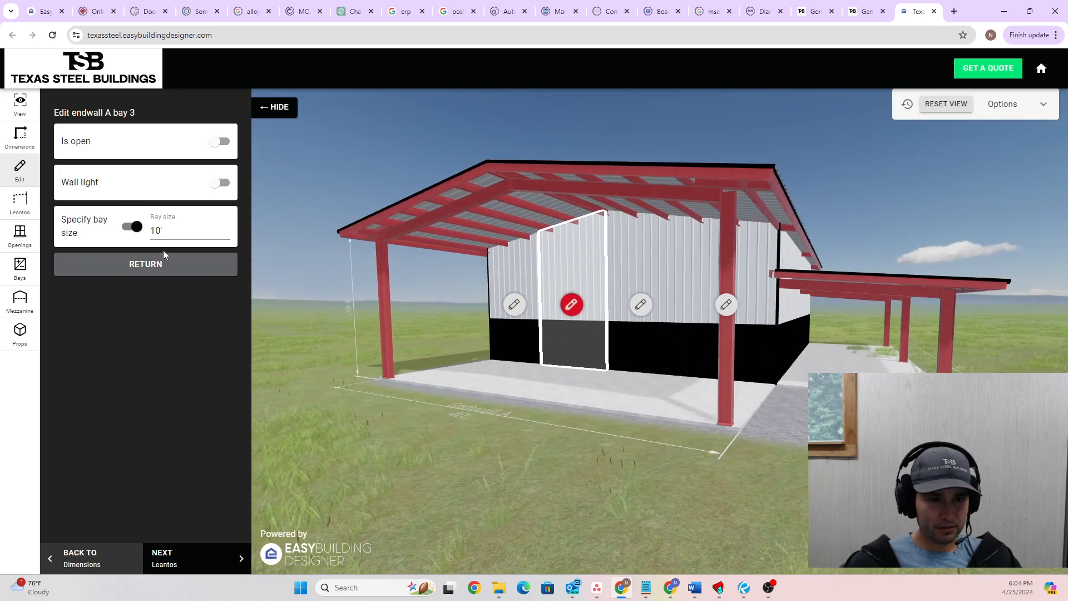
click(221, 268)
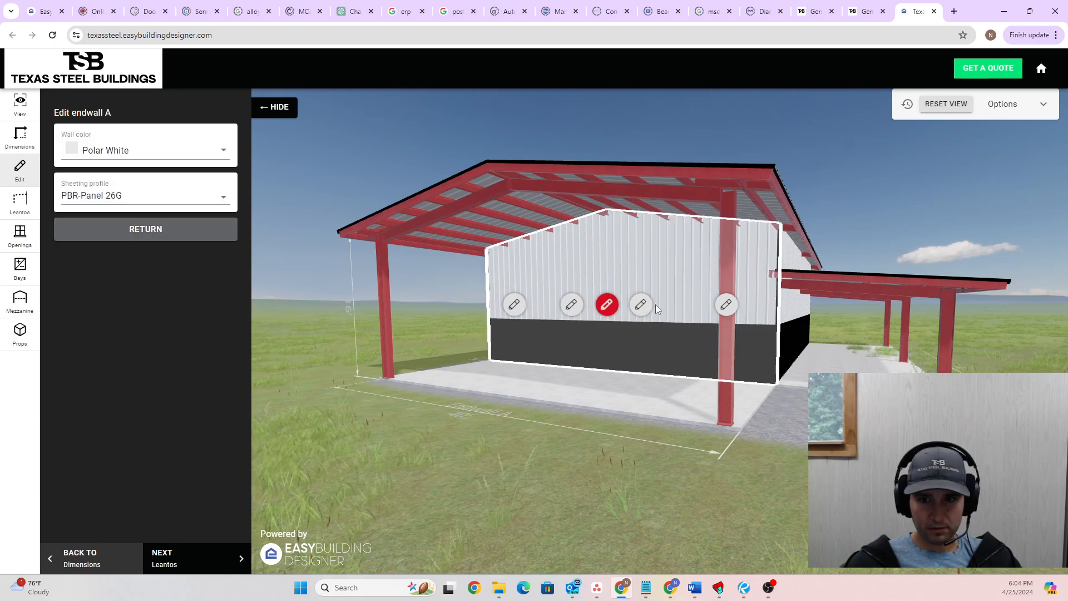
click(641, 305)
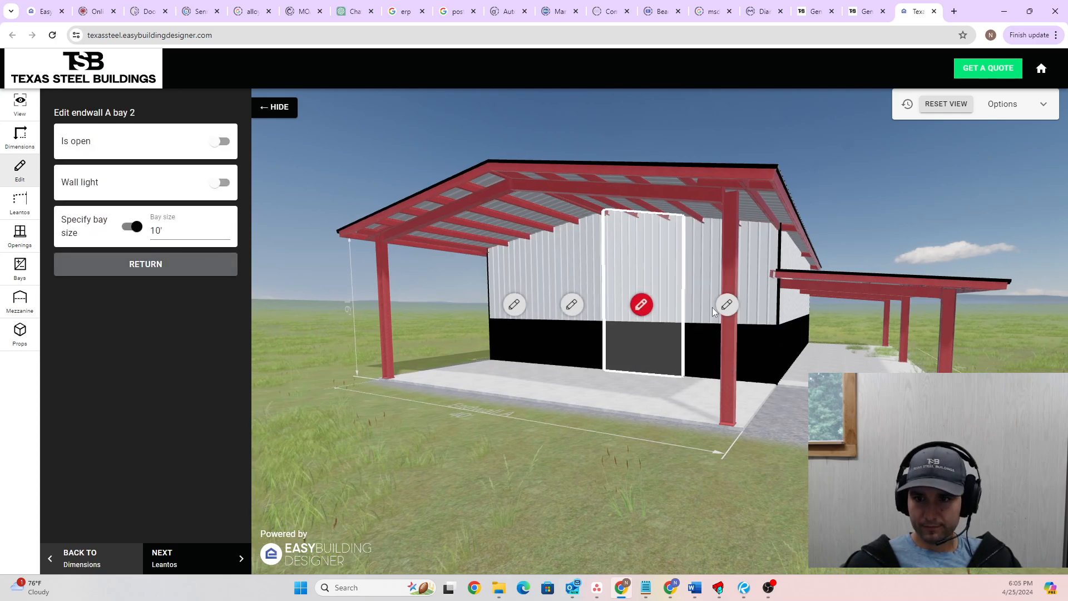
click(726, 304)
click(641, 305)
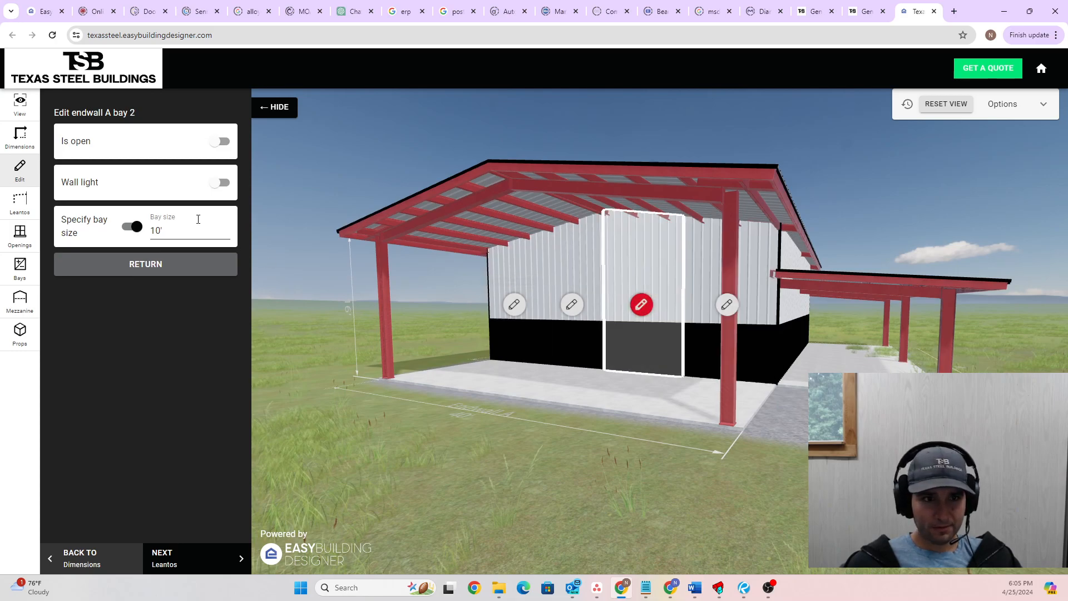
click(155, 229)
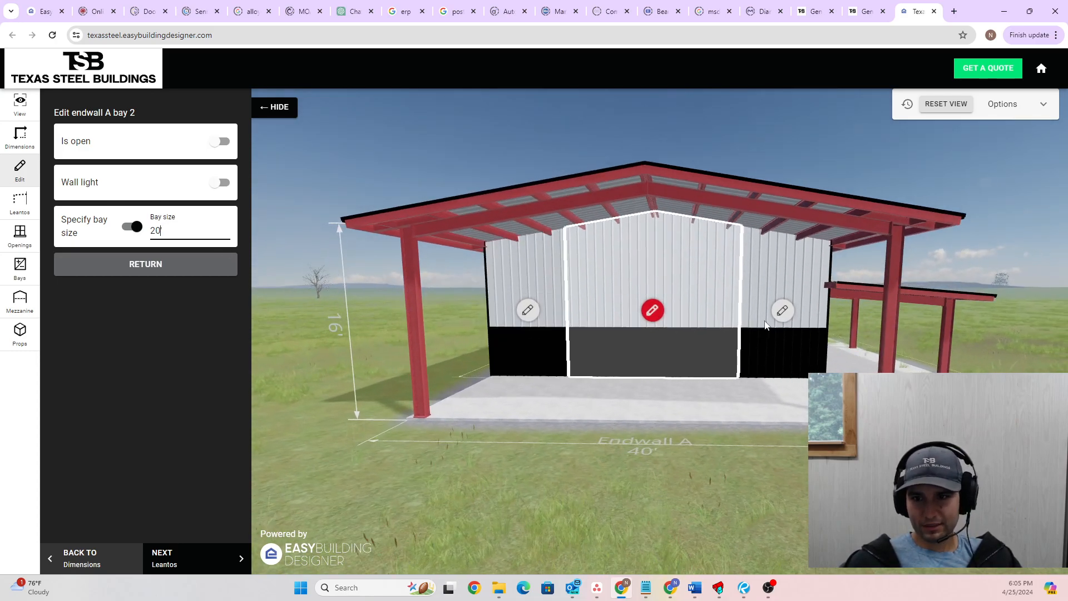
Add a roll up door 12' wide and 14' high, centered on Endwall A.
click(20, 234)
click(138, 188)
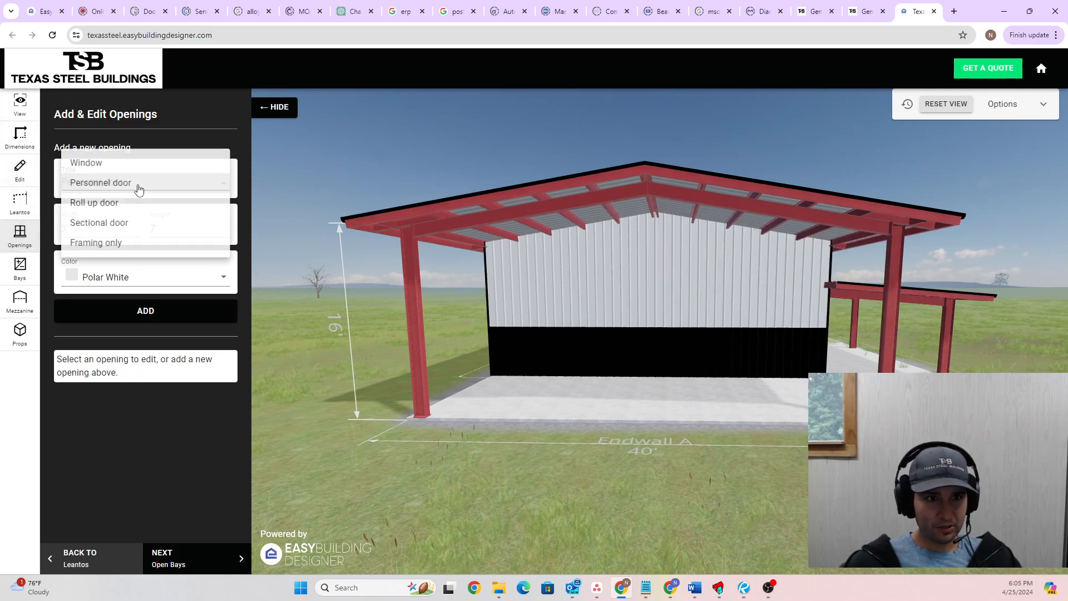
click(103, 204)
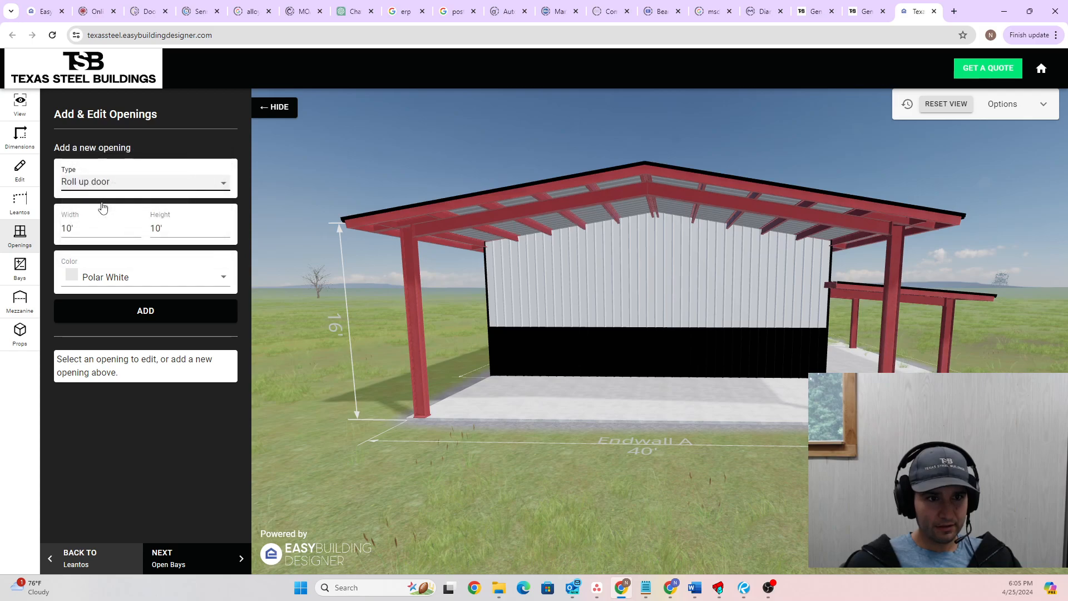
click(70, 229)
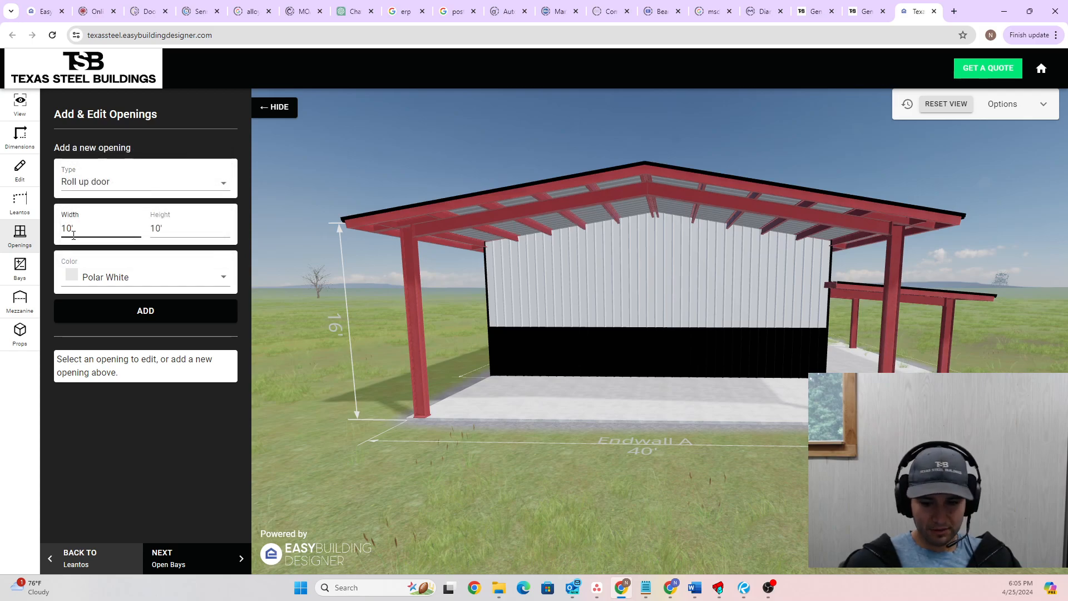
click(160, 230)
key(BackSpace)
text(4)
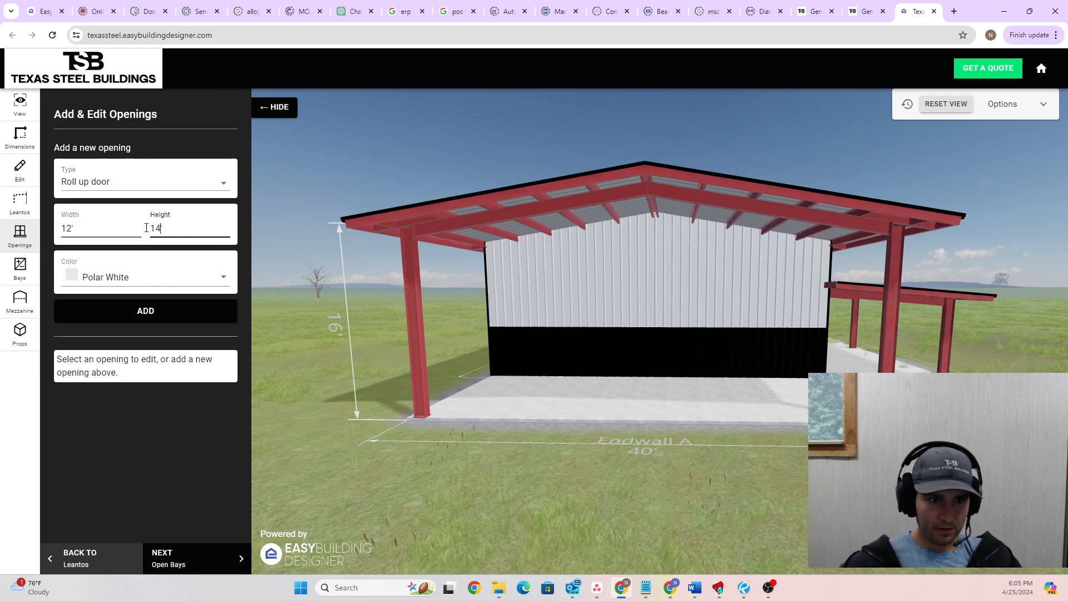
click(162, 312)
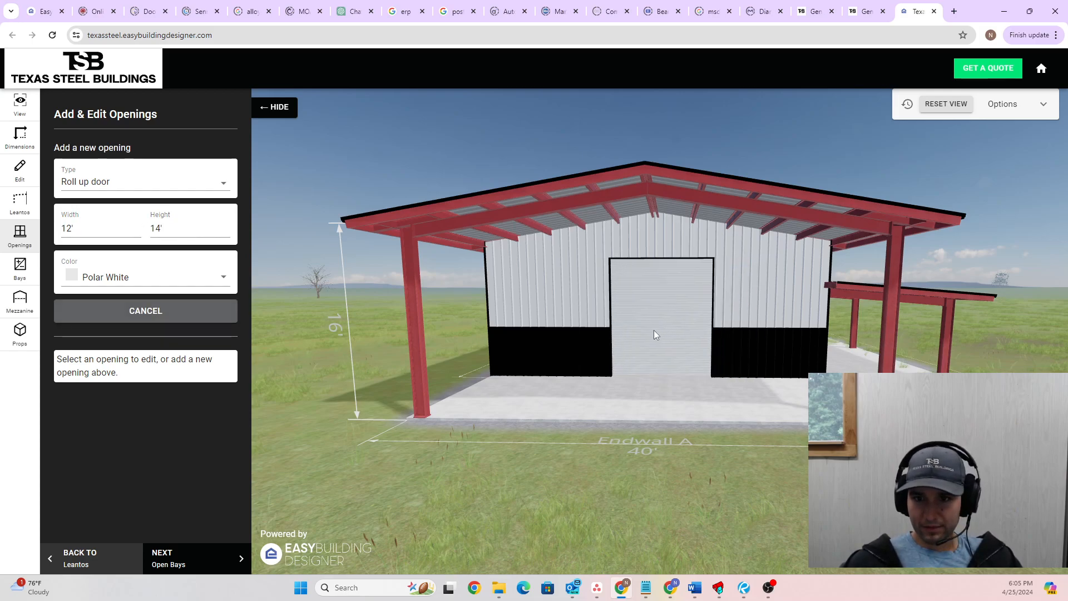
click(650, 332)
Review the new roll up door and the building from Endwall A and the lean-to side, and open the quote request form.
drag(719, 464, 724, 435)
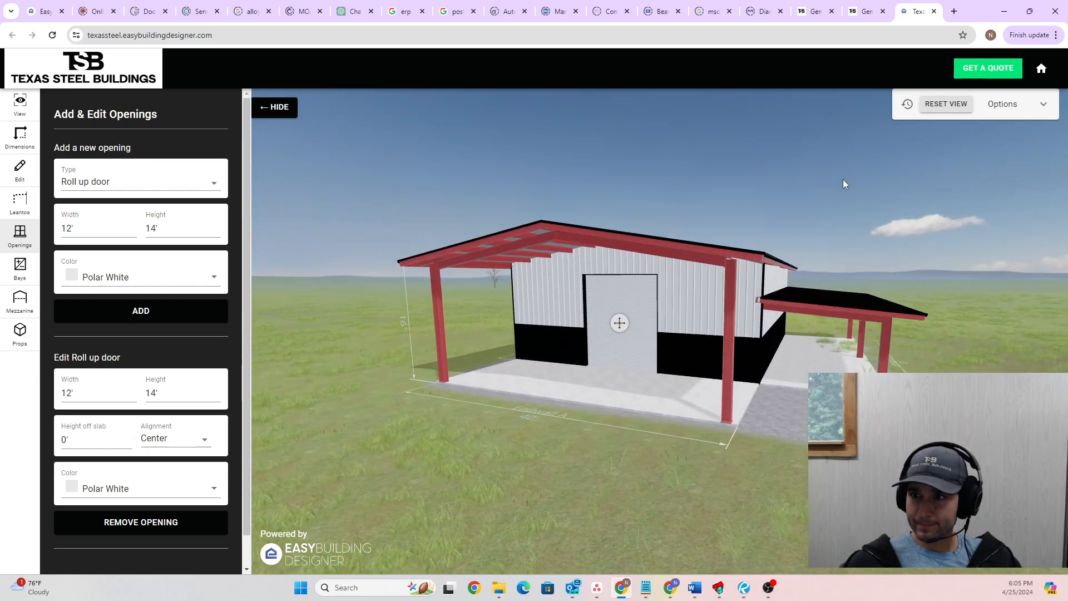
mouse_move(656, 350)
mouse_down()
mouse_move(773, 378)
mouse_move(663, 379)
mouse_move(654, 363)
mouse_up()
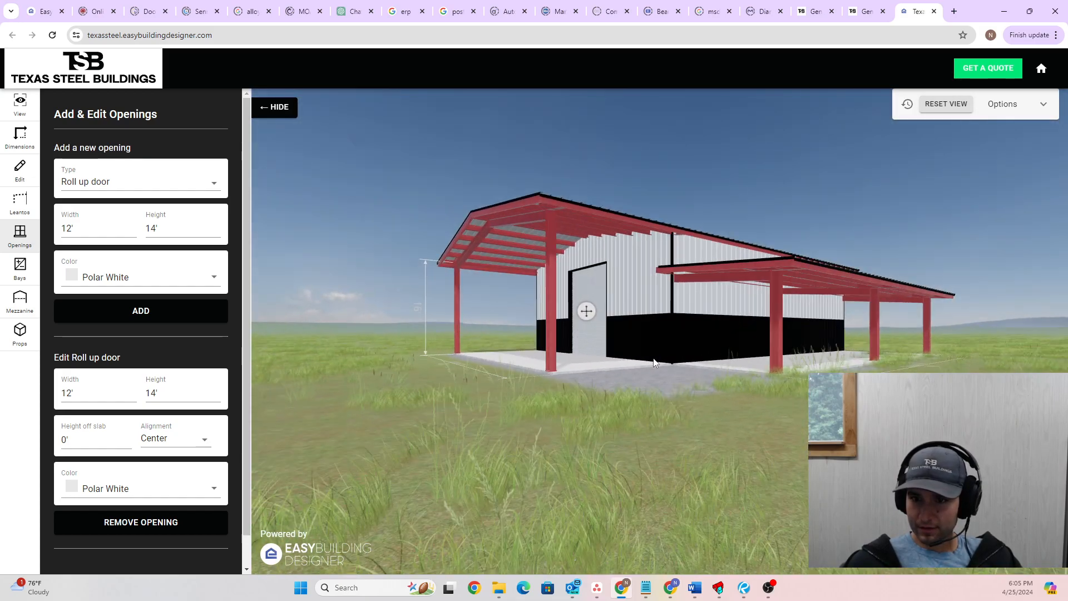
drag(637, 279, 639, 272)
drag(599, 303, 623, 285)
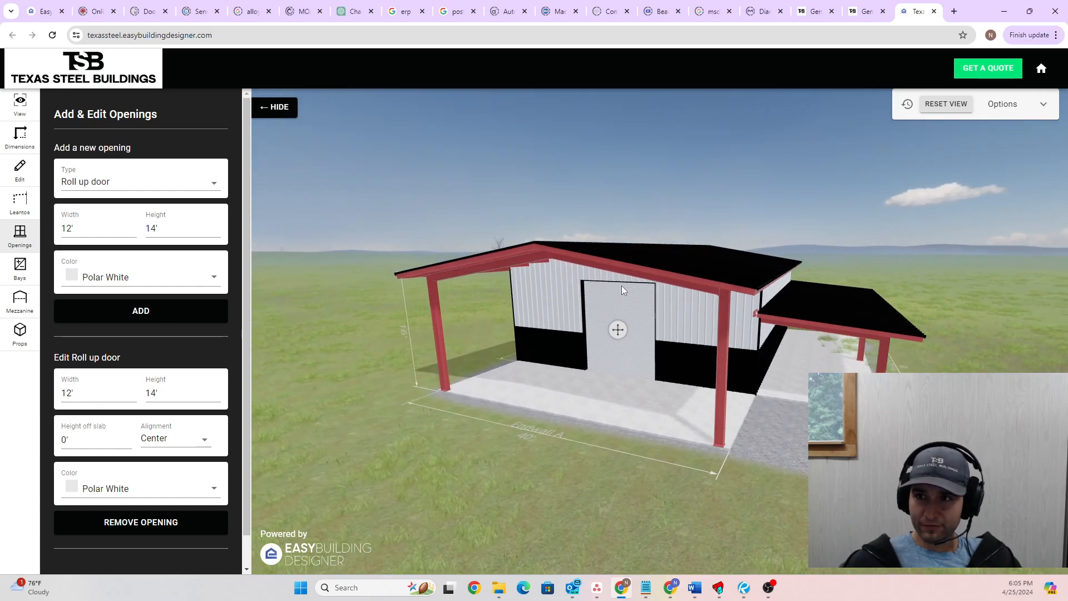
click(994, 71)
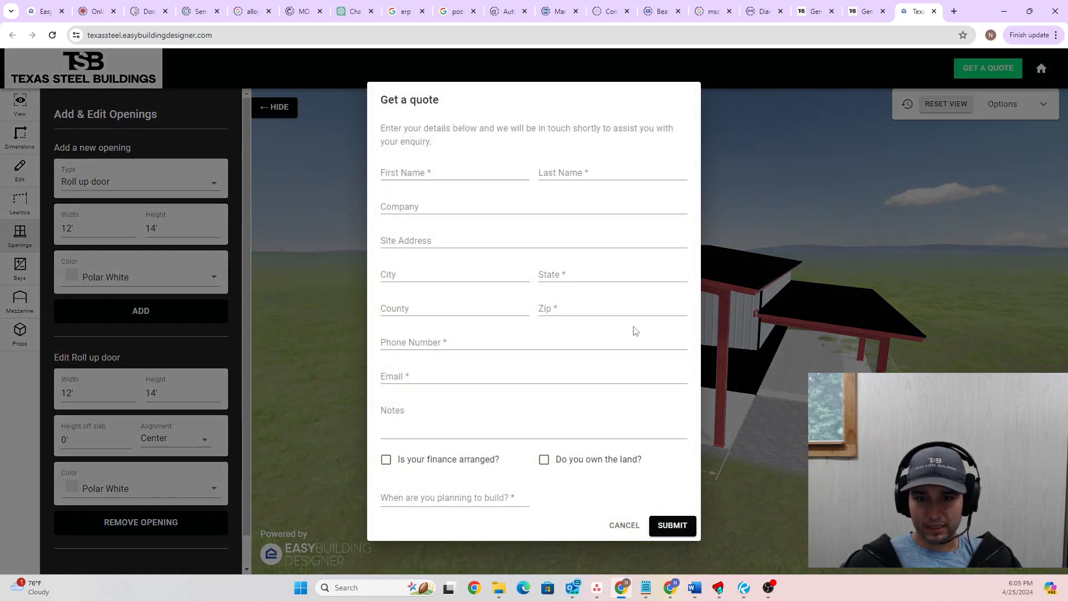